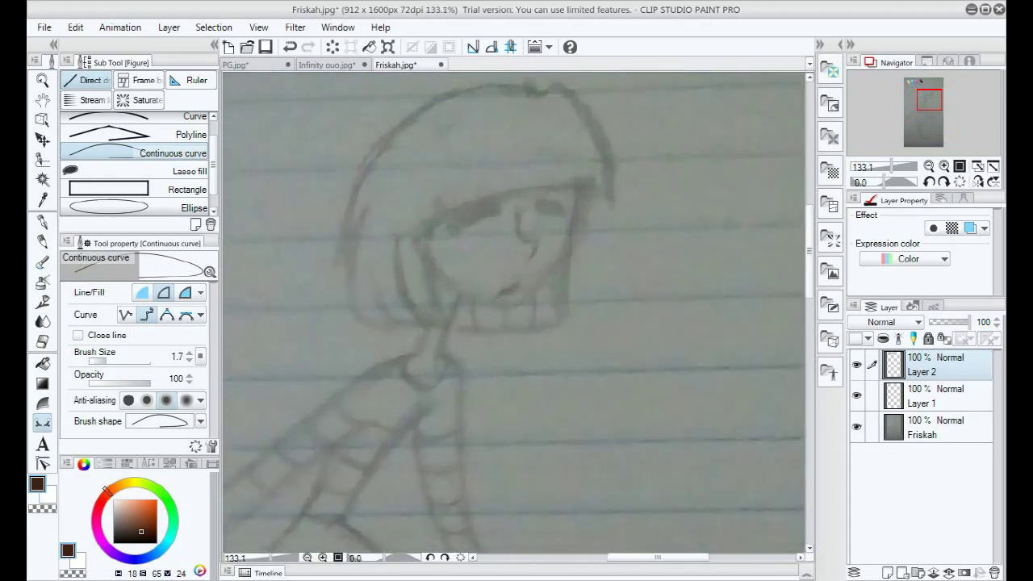
Pick the darkest brown swatch and trace the lower edge of the character's fringe with the Continuous curve tool.
scroll(605, 274, down, 6)
scroll(494, 314, up, 2)
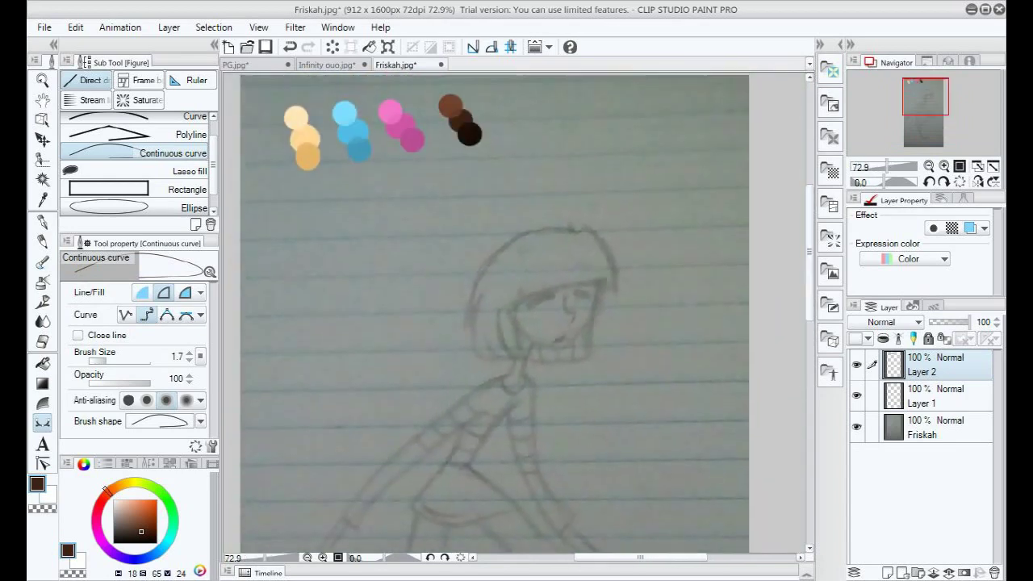
scroll(592, 273, up, 4)
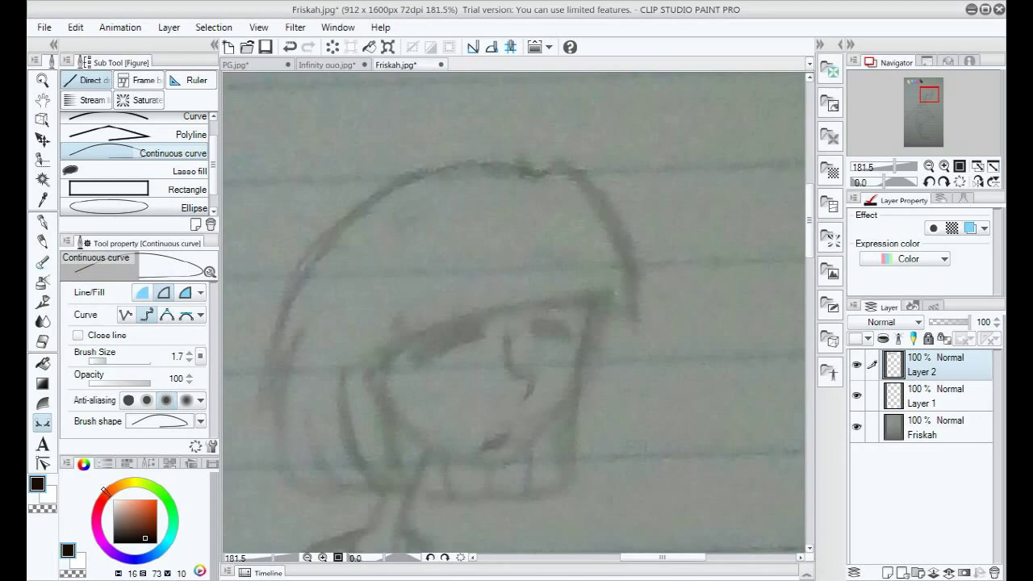
click(420, 331)
click(377, 361)
double_click(377, 360)
Trace the hair beside the cheek, its bottom edge, and the back of the head up to the notch at the crown.
scroll(392, 394, up, 2)
click(391, 349)
click(402, 492)
scroll(414, 503, down, 2)
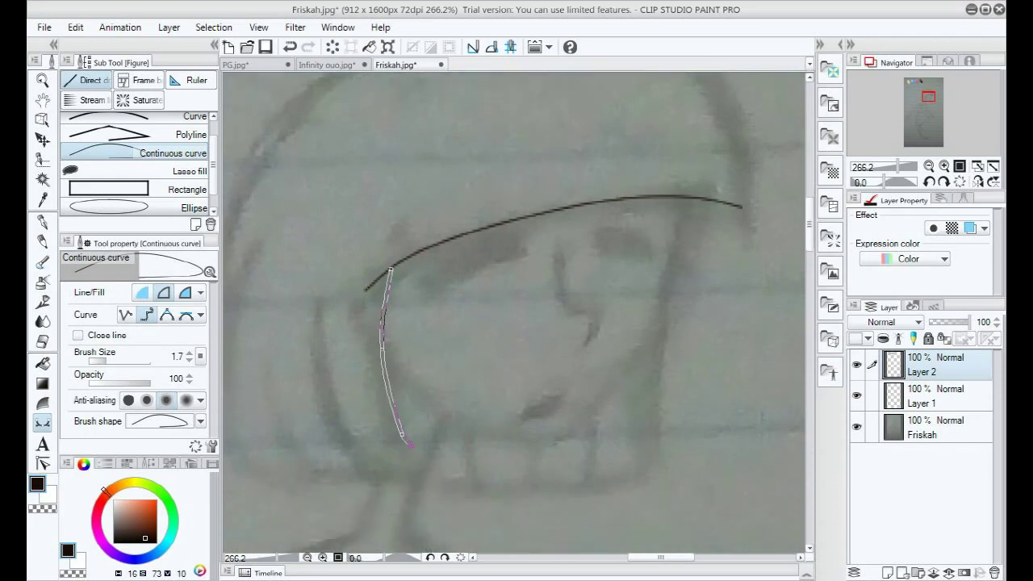
click(418, 465)
scroll(417, 465, left, 4)
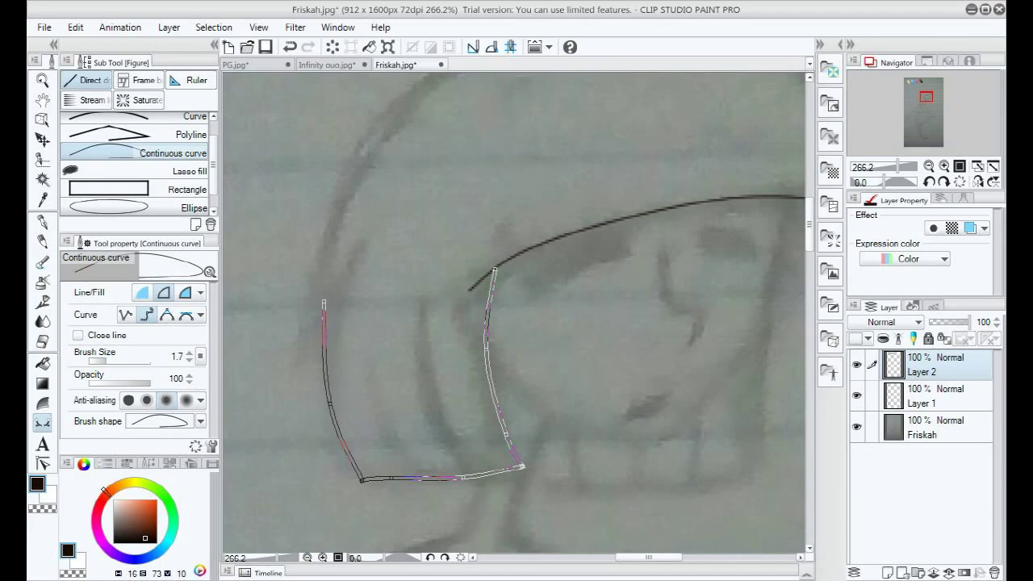
scroll(387, 91, up, 5)
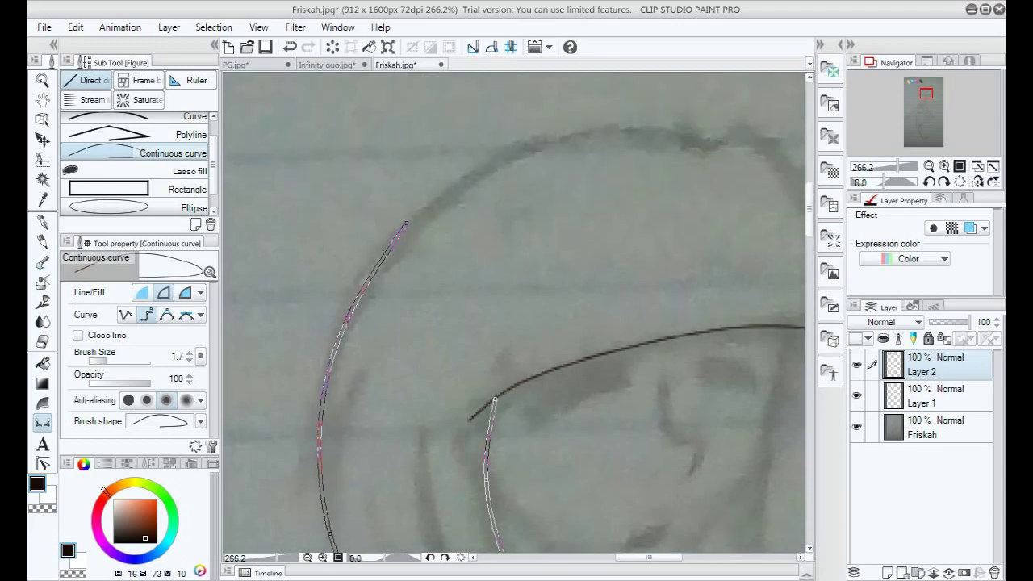
double_click(702, 150)
scroll(704, 148, down, 8)
drag(704, 149, 594, 151)
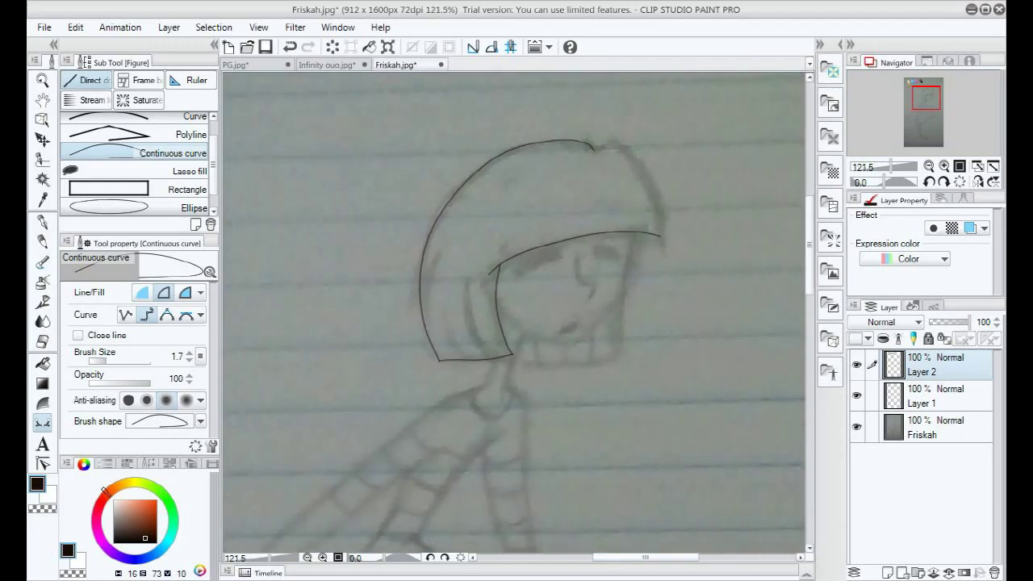
Trace the front of the hair from the crown notch down to the front end of the fringe.
scroll(581, 139, up, 2)
click(655, 166)
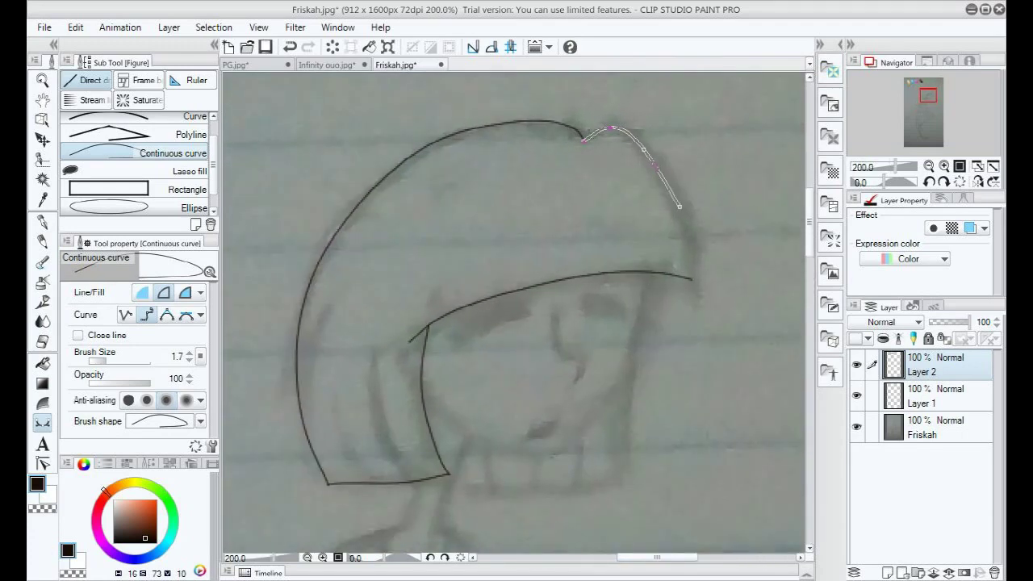
double_click(692, 280)
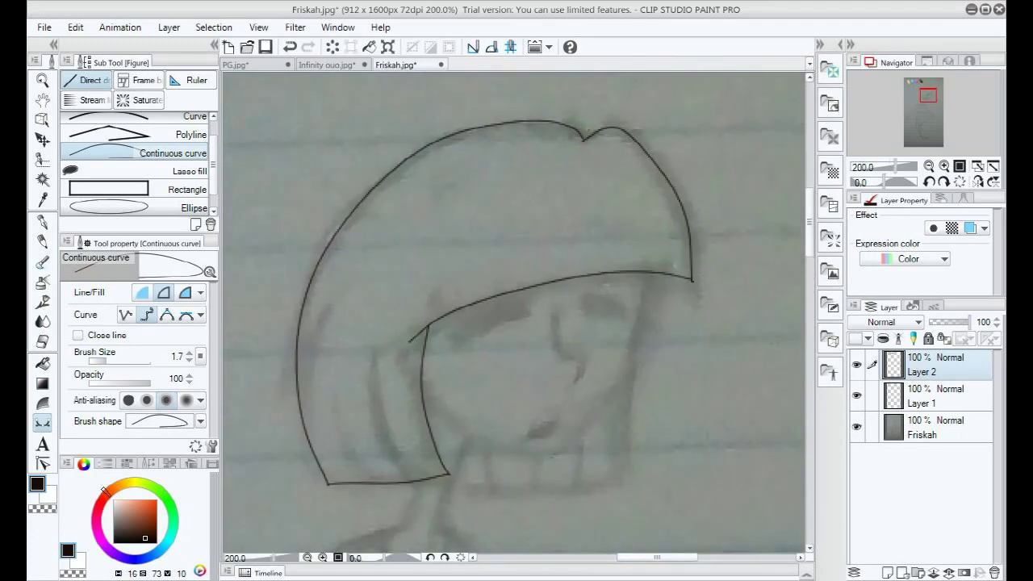
Trace the hair on the far side of the face from the fringe down and along its bottom edge to the neck.
scroll(693, 280, down, 3)
click(640, 233)
double_click(632, 348)
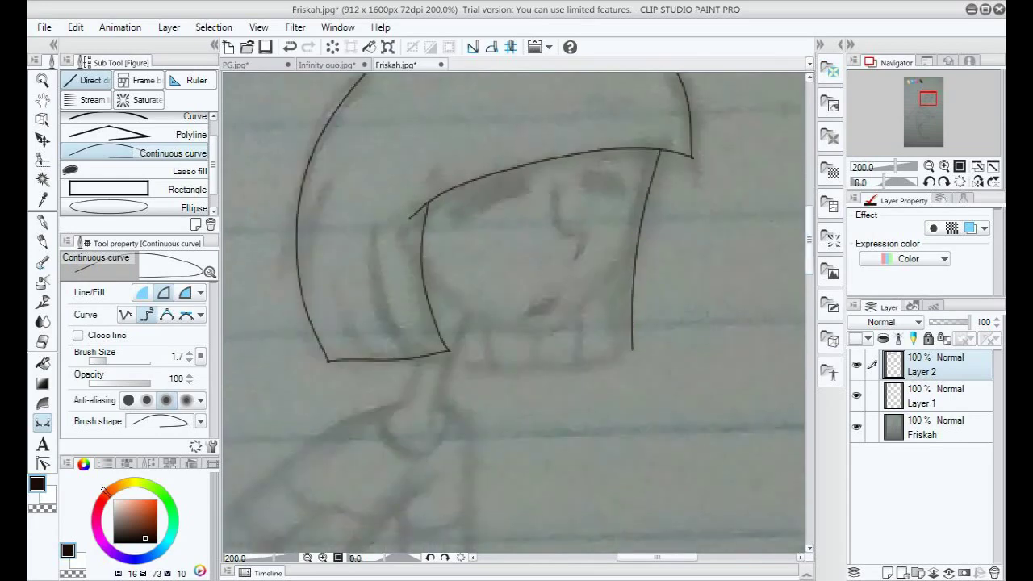
click(603, 361)
double_click(447, 368)
scroll(571, 283, down, 5)
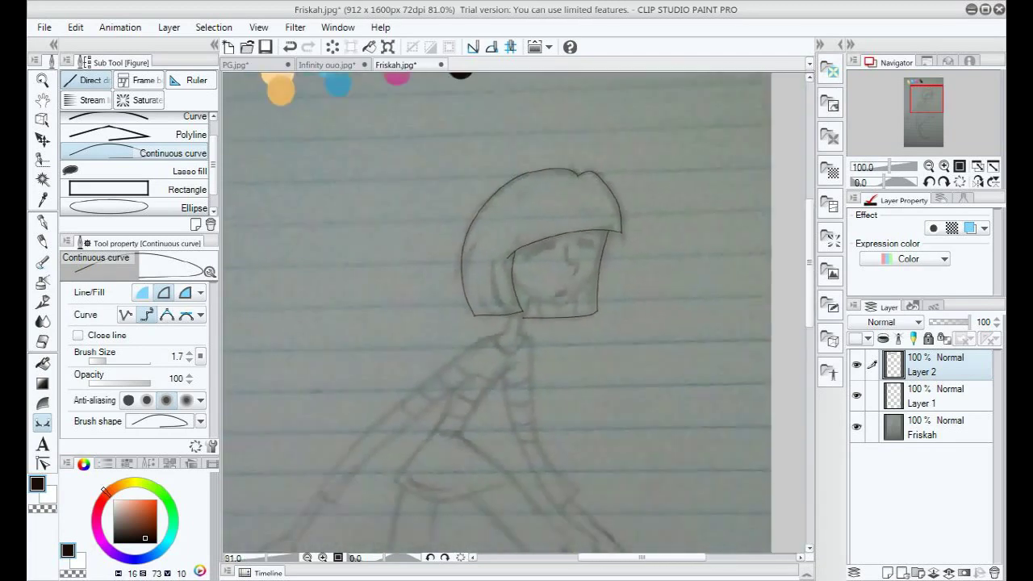
Outline the shoe on the standing foot with a closed dark brown curve following the sketch.
scroll(571, 303, down, 4)
drag(810, 305, 810, 373)
scroll(509, 403, up, 2)
scroll(505, 474, up, 11)
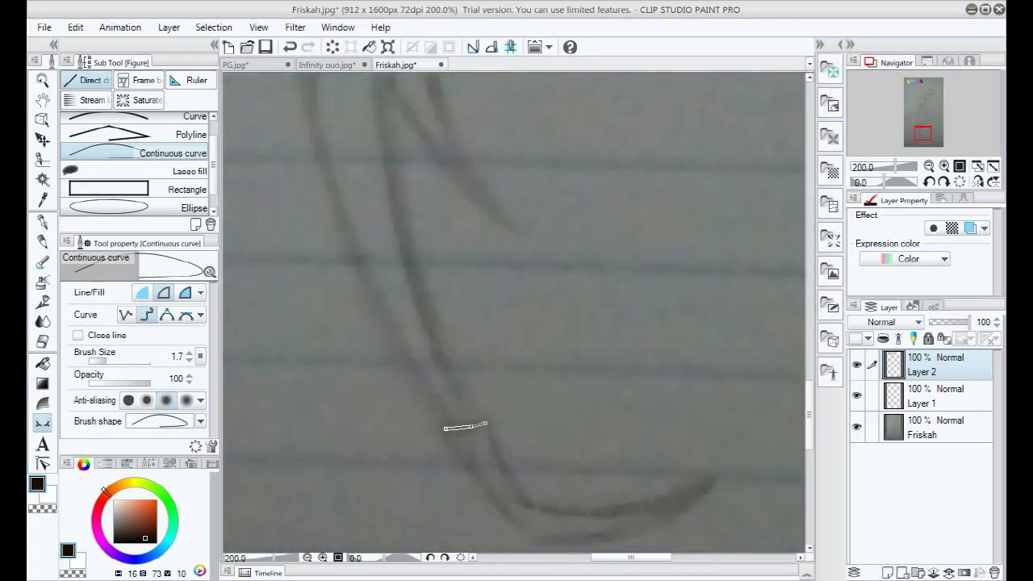
click(514, 494)
click(524, 505)
click(615, 510)
click(708, 482)
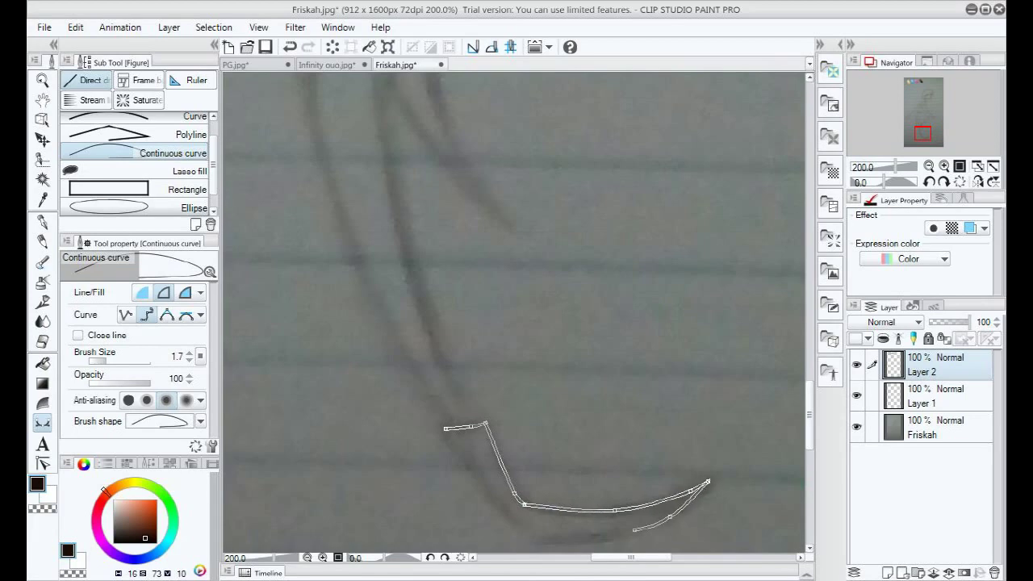
scroll(565, 500, down, 1)
click(591, 510)
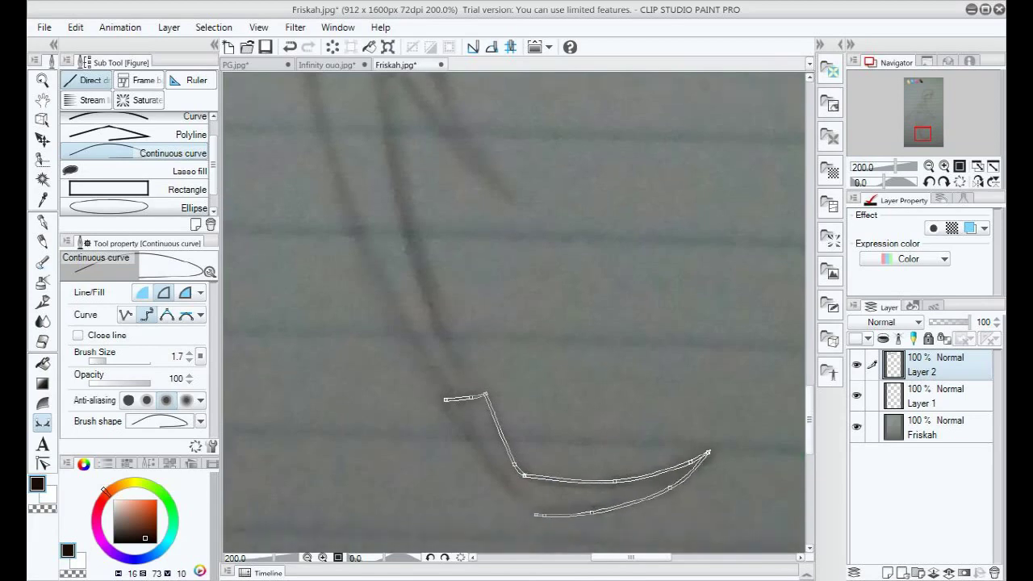
click(459, 428)
double_click(445, 401)
Outline the pointed shoe on the raised foot in dark brown, from the ankle opening around the toe and back.
scroll(481, 387, down, 2)
scroll(475, 229, up, 5)
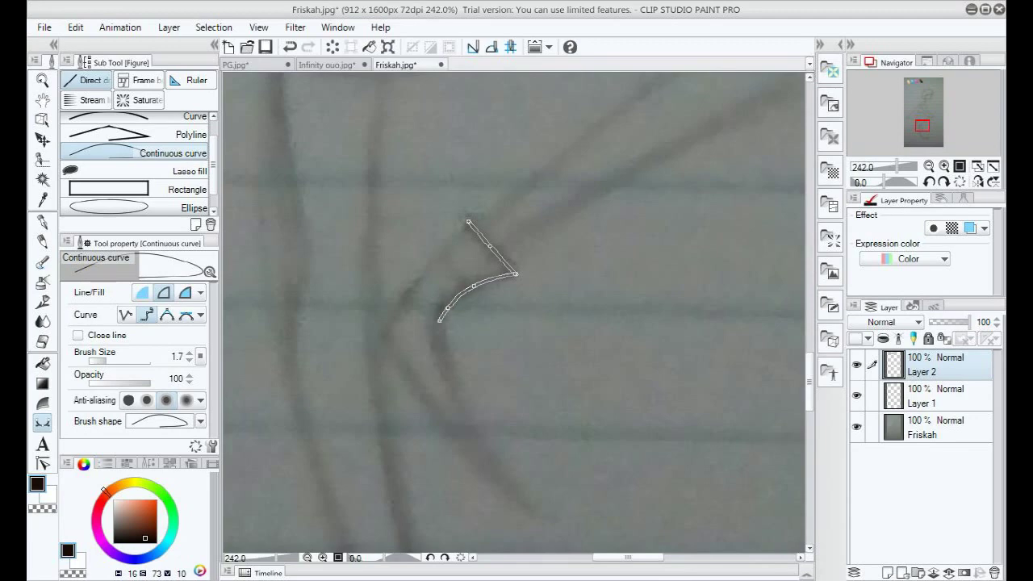
click(468, 415)
click(497, 461)
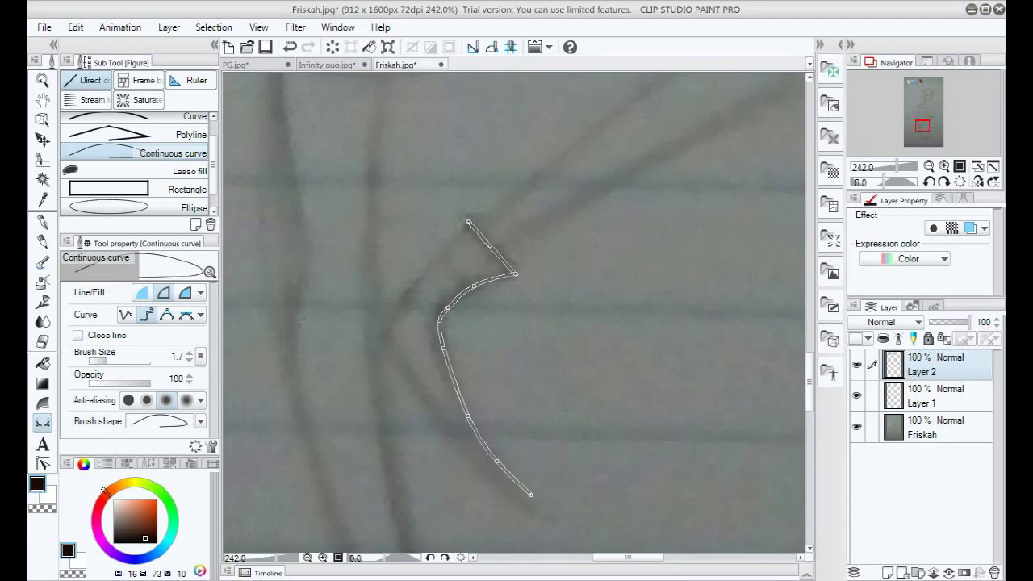
double_click(526, 492)
click(461, 440)
click(411, 381)
double_click(385, 333)
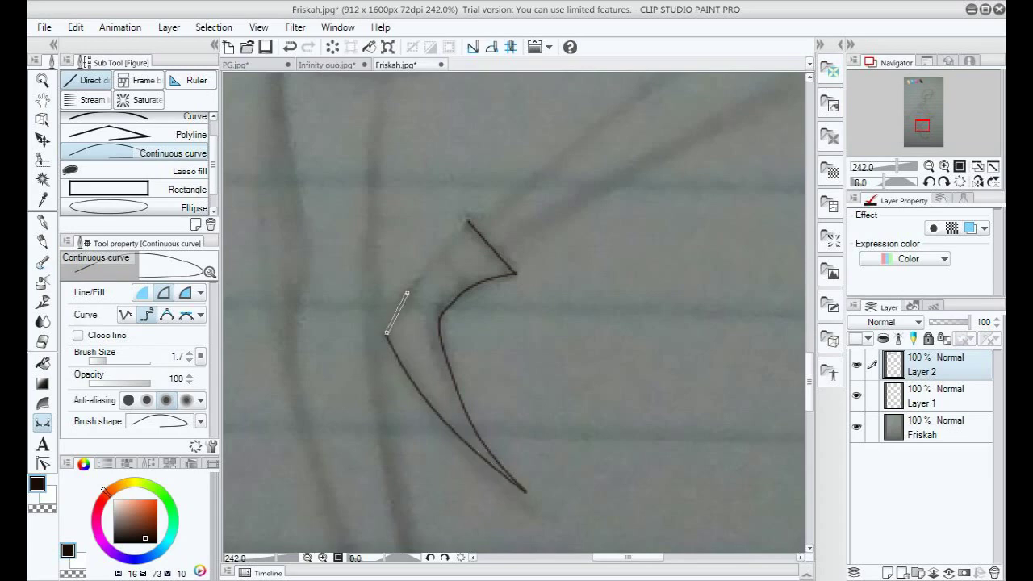
double_click(467, 220)
scroll(467, 220, down, 5)
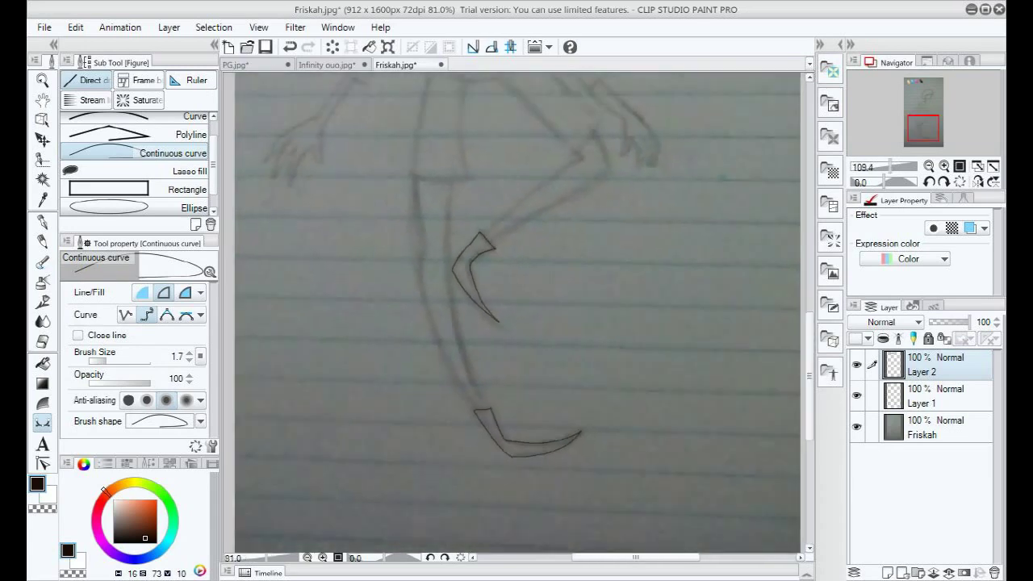
Pick the darkest skin-tone swatch from the palette on the canvas as the drawing colour.
drag(810, 375, 810, 305)
scroll(651, 255, down, 1)
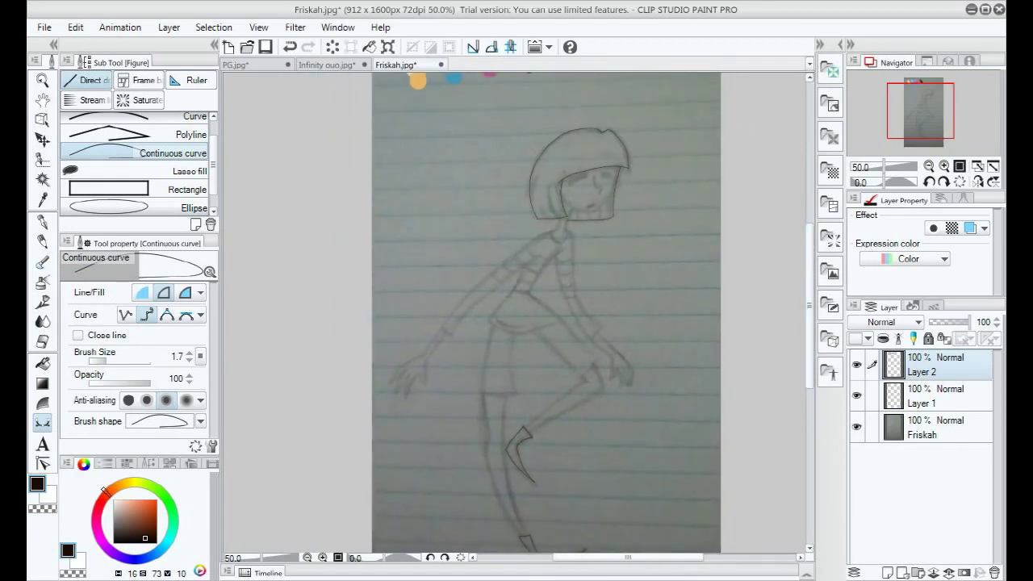
scroll(674, 221, up, 1)
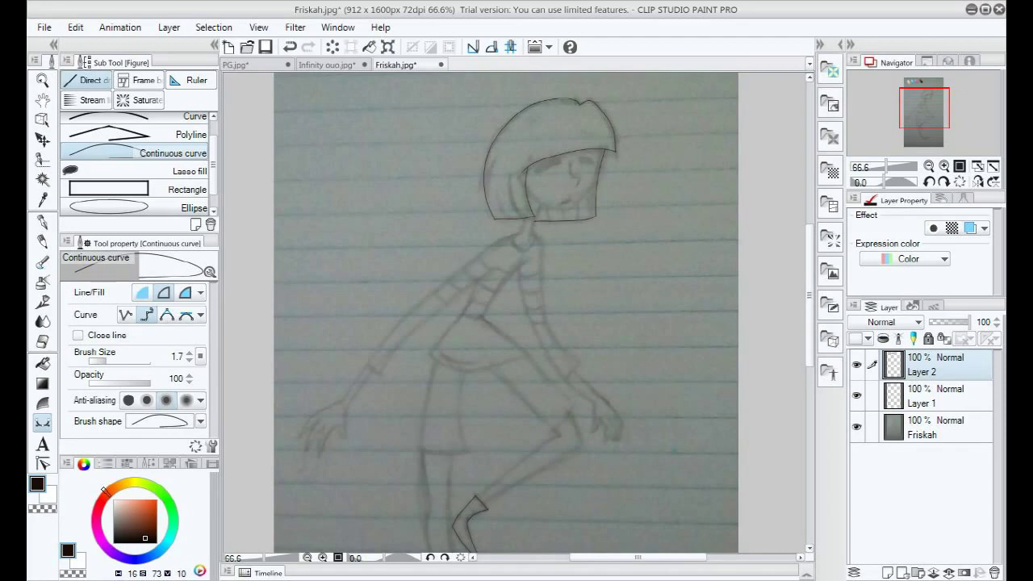
scroll(619, 155, down, 2)
scroll(549, 313, up, 1)
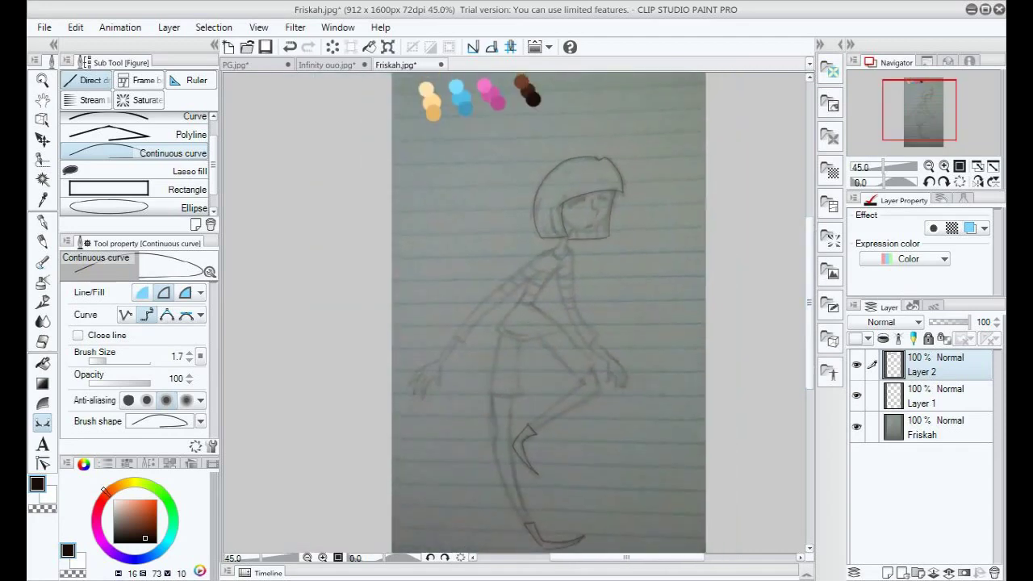
right_click(433, 114)
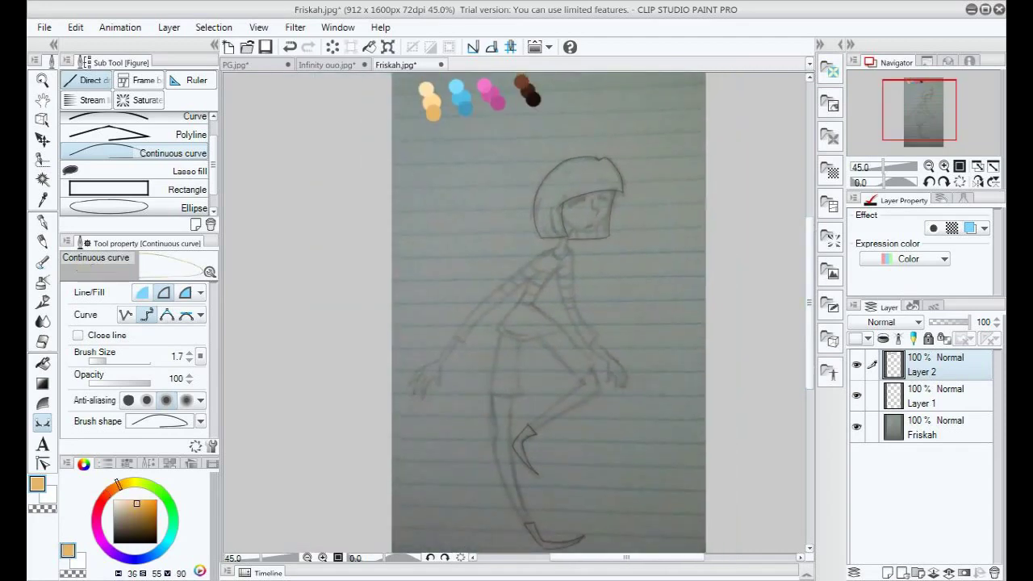
Trace the front edge of the standing leg from the shorts' hem down to the top of the shoe.
drag(810, 314, 809, 363)
scroll(529, 314, up, 5)
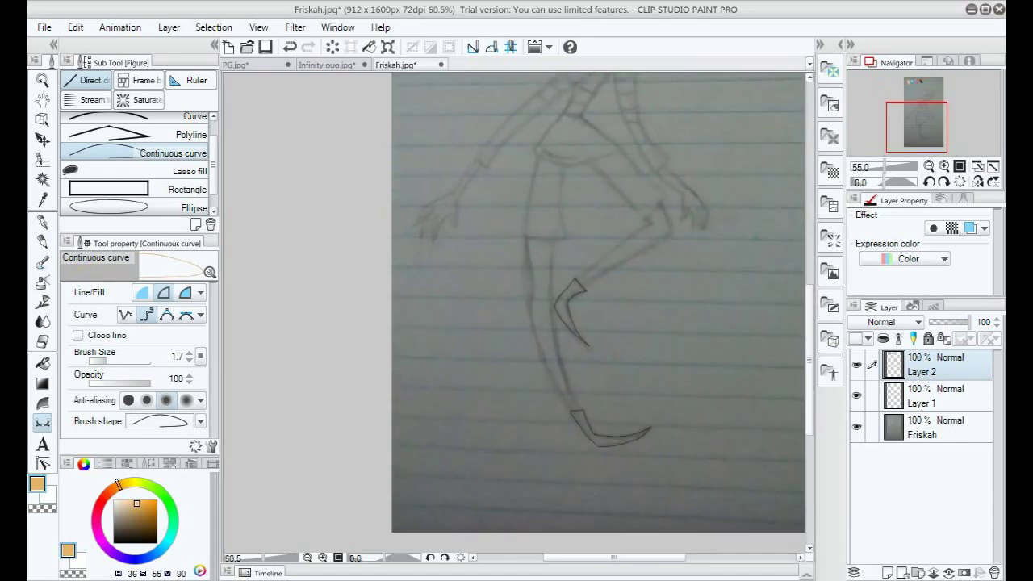
click(547, 190)
click(544, 306)
click(566, 446)
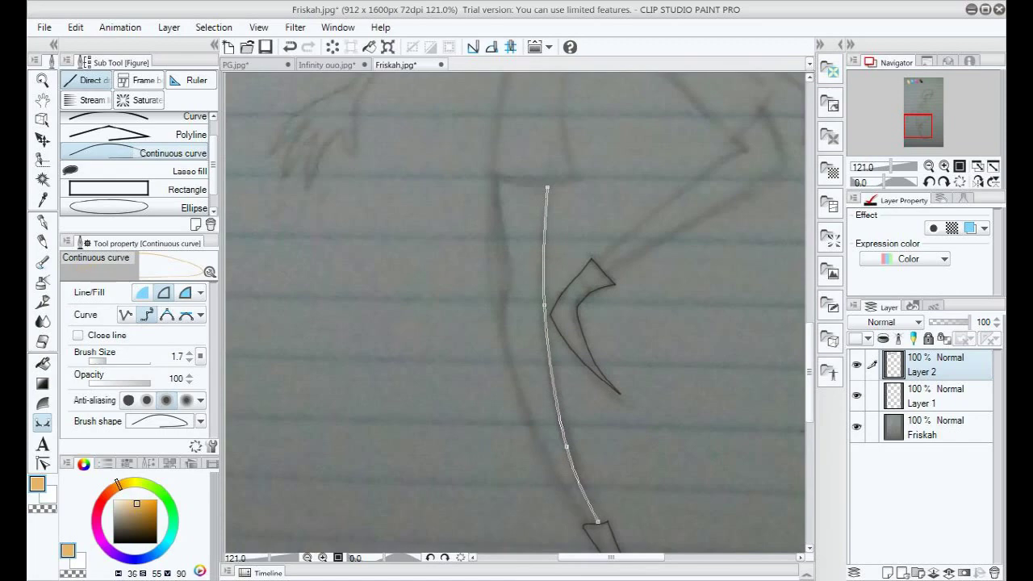
double_click(595, 521)
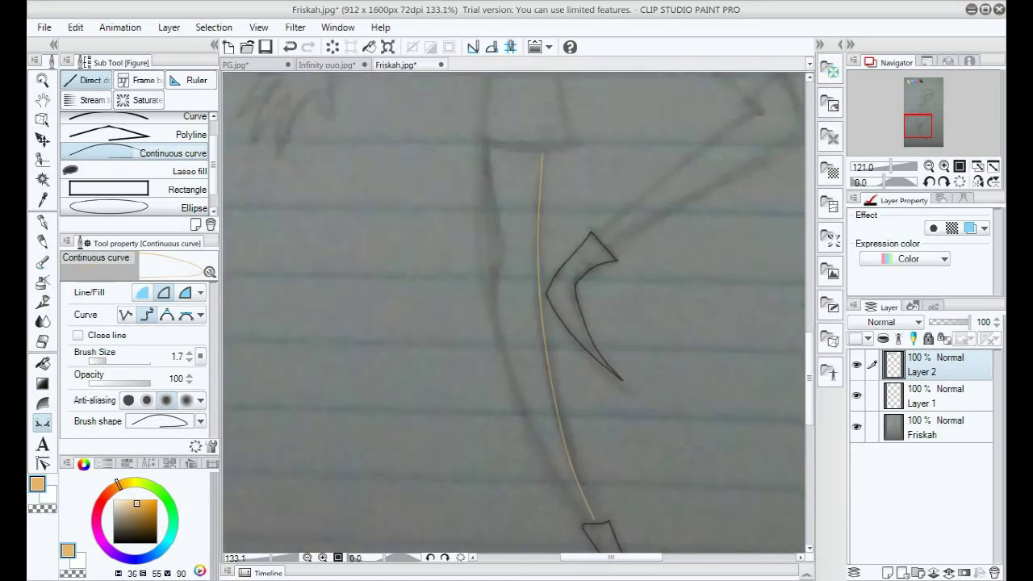
scroll(589, 514, up, 5)
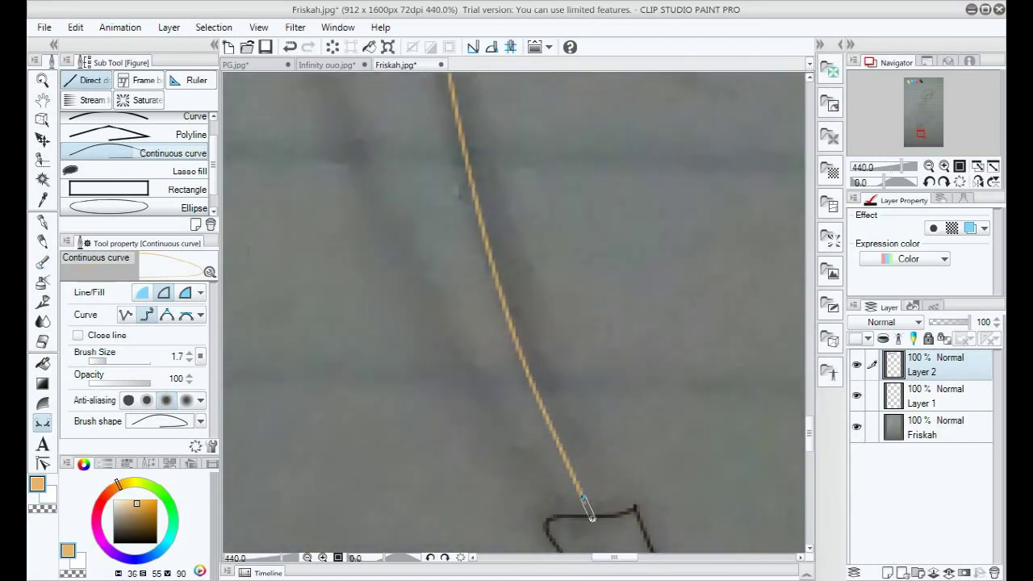
scroll(591, 517, down, 3)
Trace the back edge of the standing leg from the shoe up to the shorts' hem.
click(569, 507)
click(471, 329)
scroll(397, 93, up, 2)
click(418, 251)
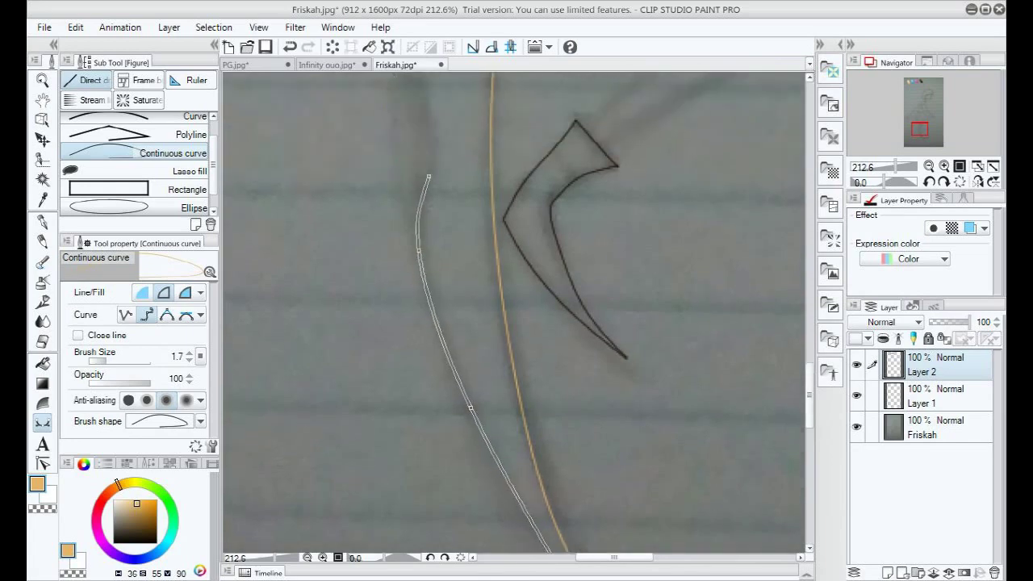
scroll(433, 147, up, 4)
double_click(411, 139)
scroll(428, 170, down, 11)
scroll(613, 171, up, 2)
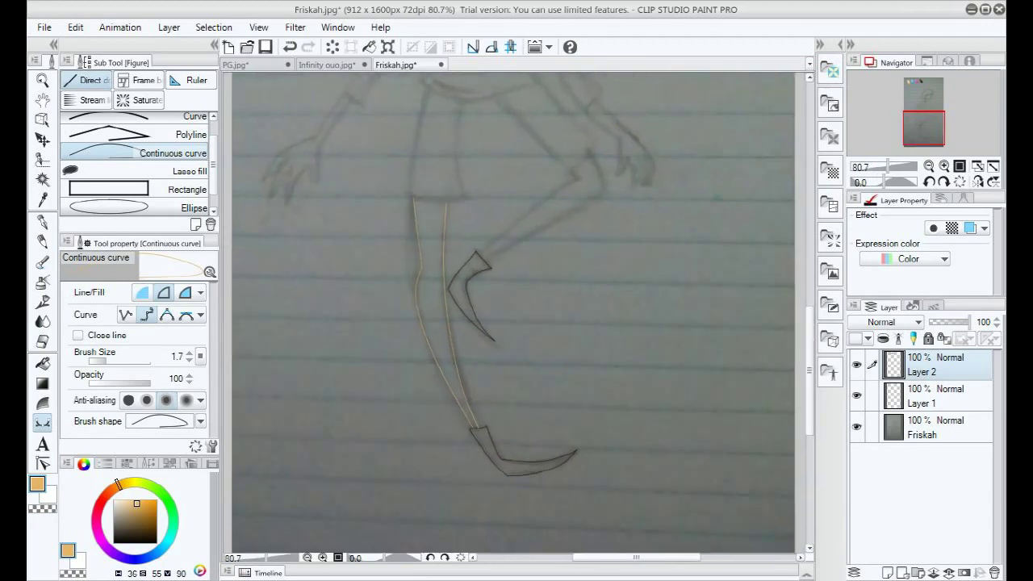
Trace the outer edge of the raised leg around the knee and down the shin to the shoe.
scroll(595, 157, up, 4)
click(579, 139)
click(616, 218)
click(621, 255)
click(591, 283)
click(436, 368)
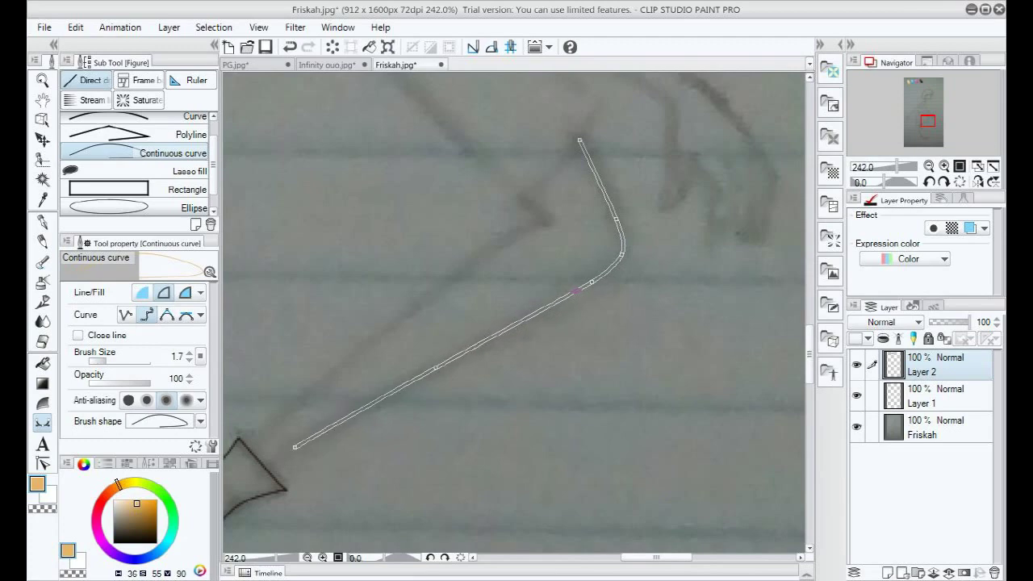
click(282, 460)
double_click(271, 470)
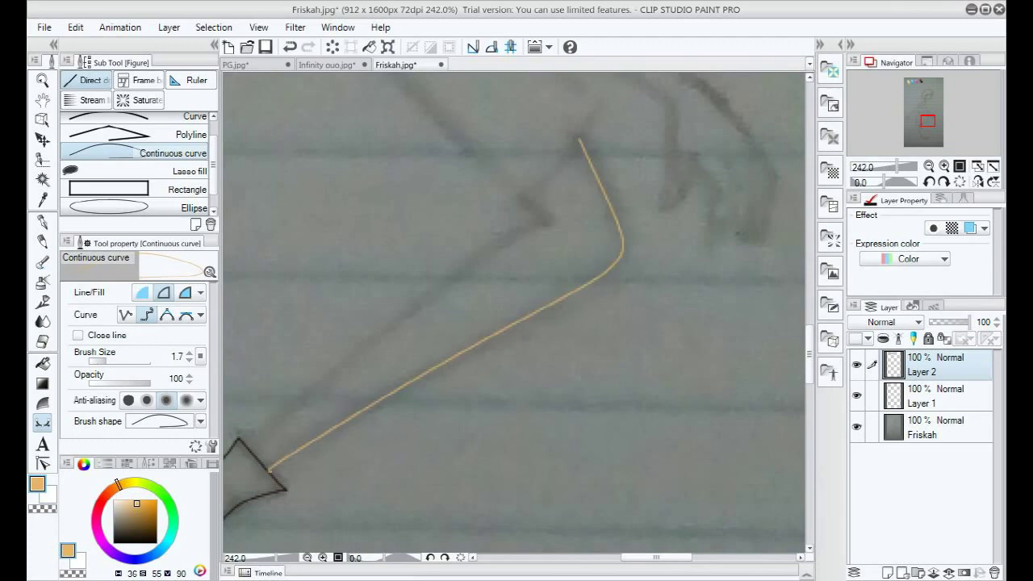
Trace the inner edge of the raised leg from the bend behind the knee to the shoe.
scroll(559, 204, up, 2)
click(535, 236)
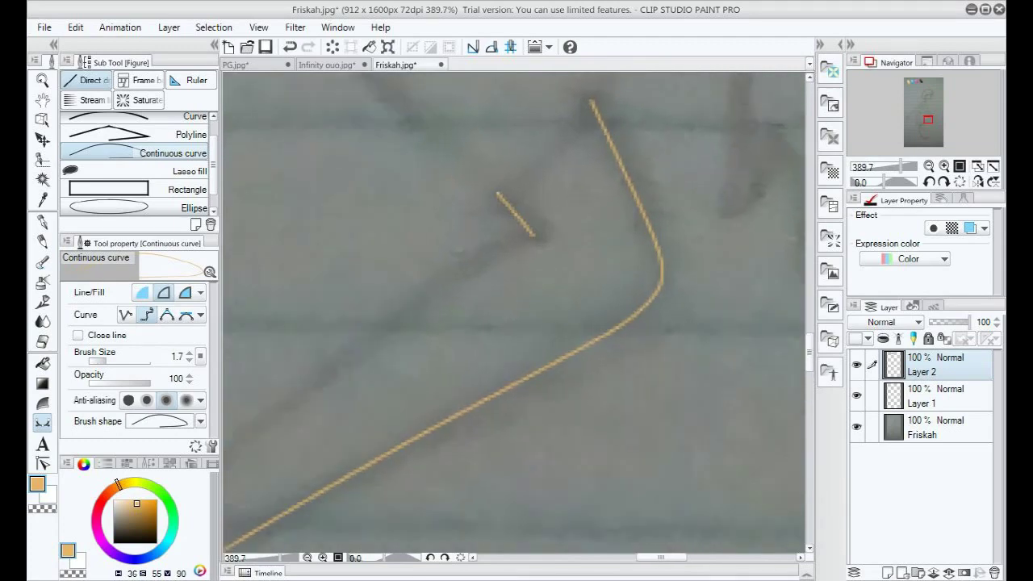
scroll(424, 282, down, 2)
click(432, 279)
drag(662, 557, 625, 557)
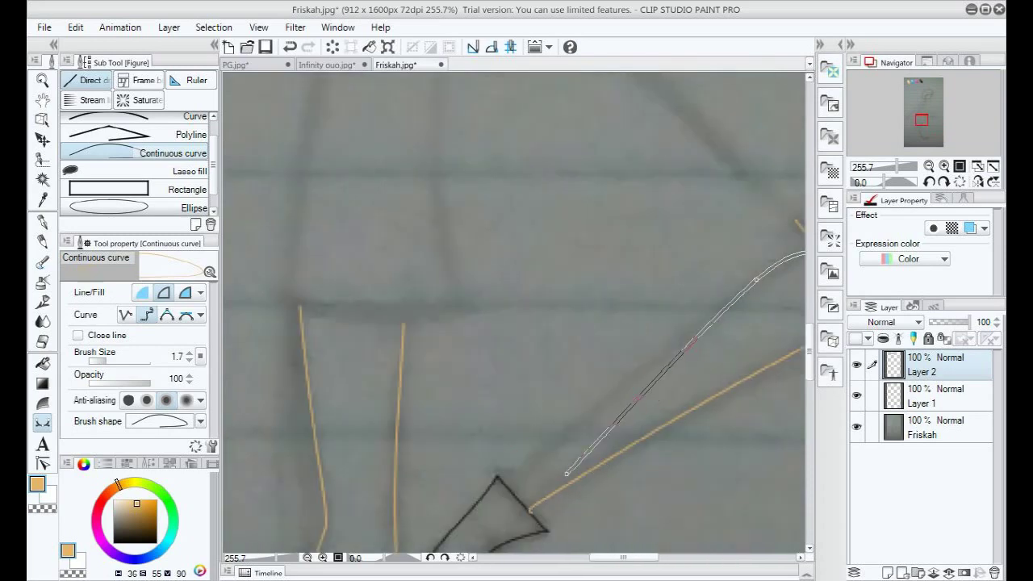
double_click(509, 483)
scroll(536, 435, down, 2)
scroll(564, 422, down, 11)
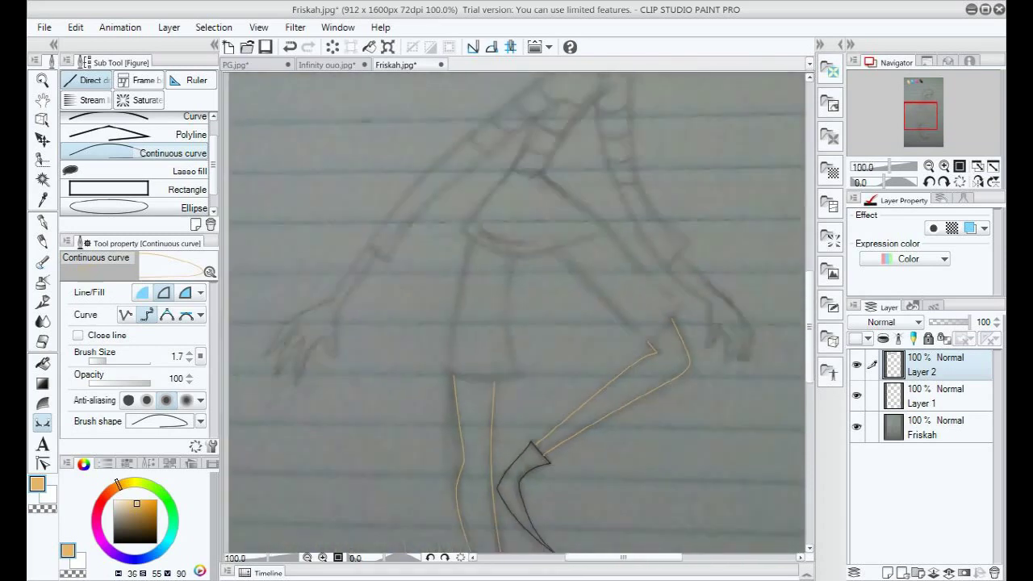
Trace the outer edge of the rear arm from the sleeve cuff over the wrist and hand to the first fingertip.
scroll(406, 352, up, 8)
scroll(426, 361, up, 2)
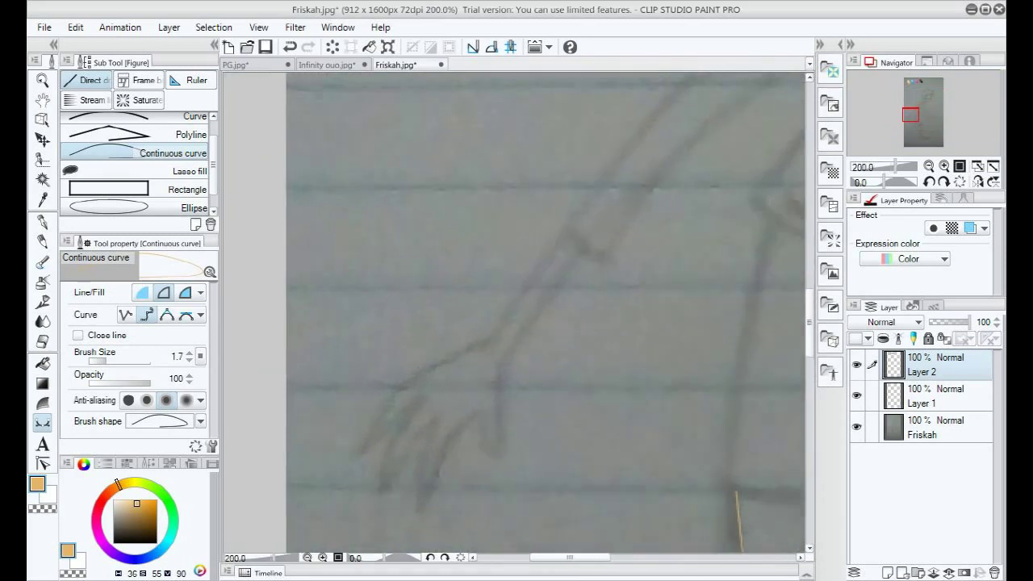
click(563, 233)
double_click(489, 341)
click(421, 370)
double_click(359, 450)
Trace the fingers of the rear hand in the dark skin tone, ending at the base of the thumb.
scroll(359, 449, up, 3)
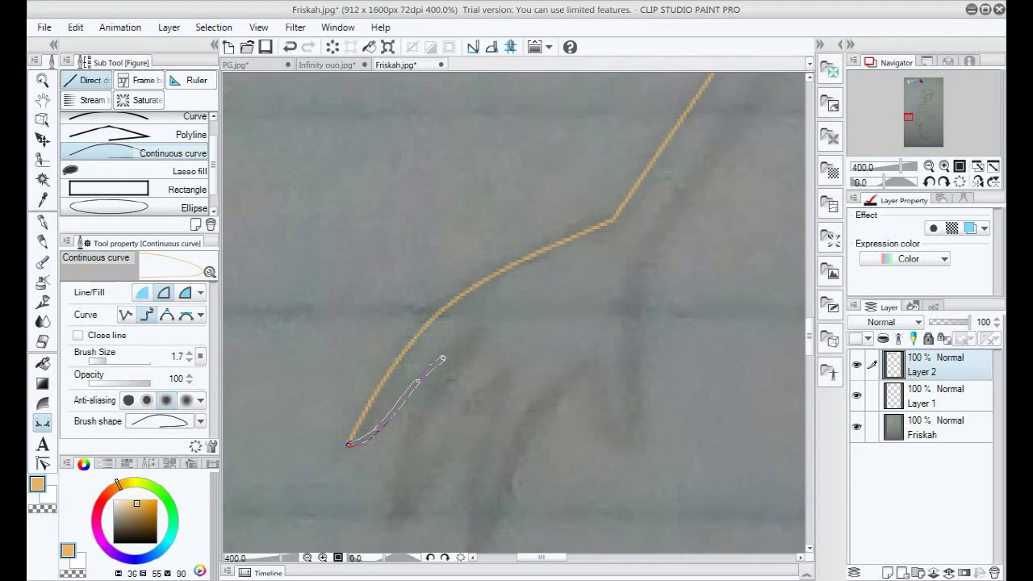
click(466, 345)
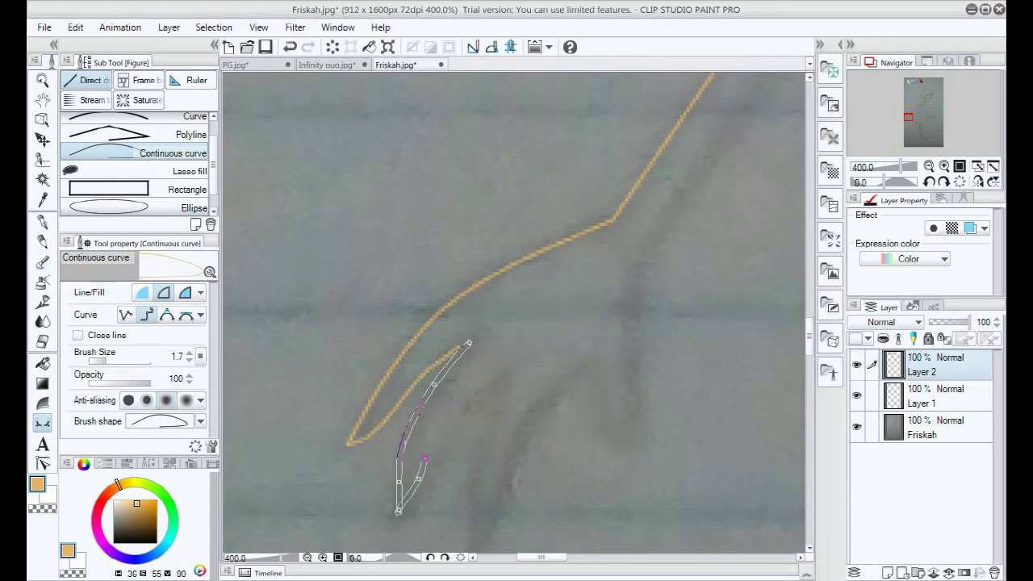
double_click(488, 384)
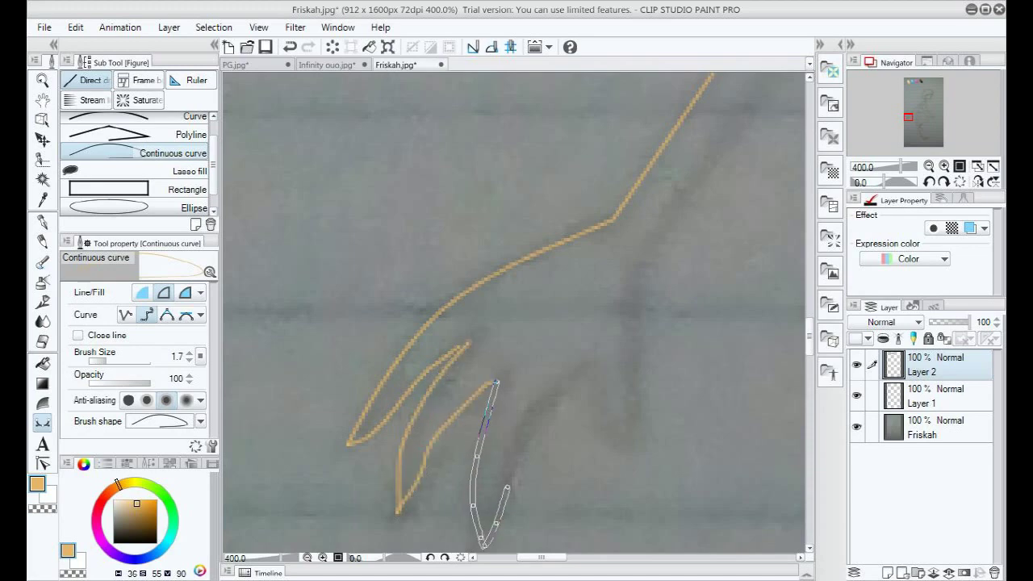
double_click(585, 370)
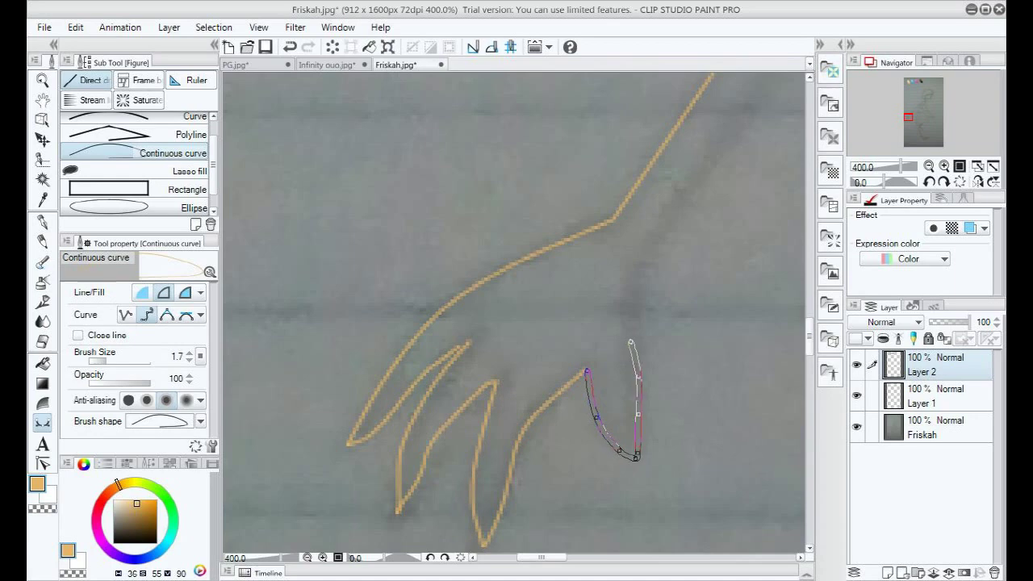
double_click(643, 268)
scroll(645, 268, down, 4)
click(290, 47)
Trace the rear hand's thumb from the wrist side around the tip to the end of the finger outline.
scroll(670, 294, up, 4)
click(617, 247)
click(611, 278)
click(610, 351)
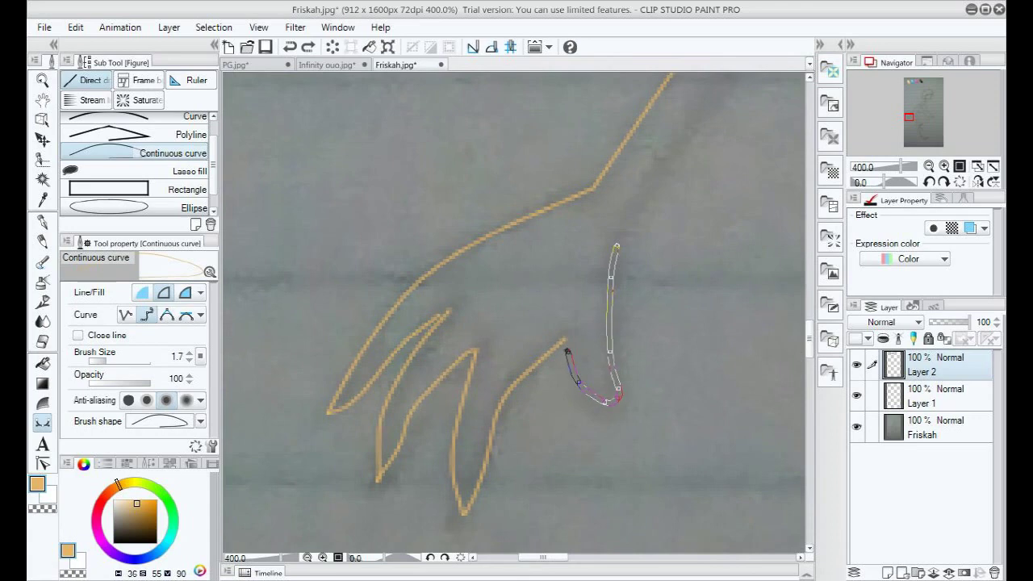
double_click(566, 352)
scroll(566, 352, down, 4)
scroll(566, 352, up, 3)
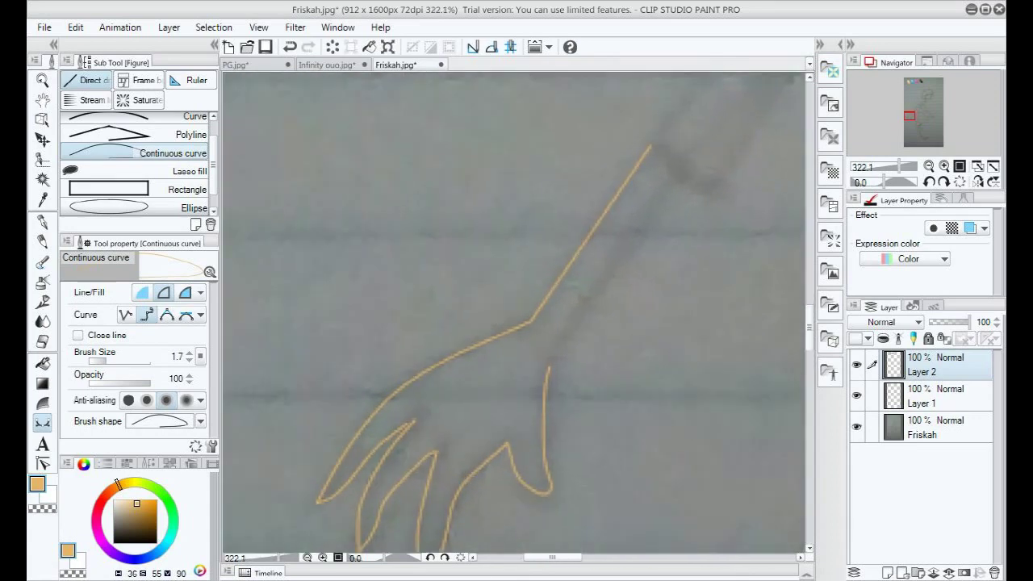
Trace the curved hem and both side edges of the flared lower part of the top in dark blue, up to the waist.
click(299, 359)
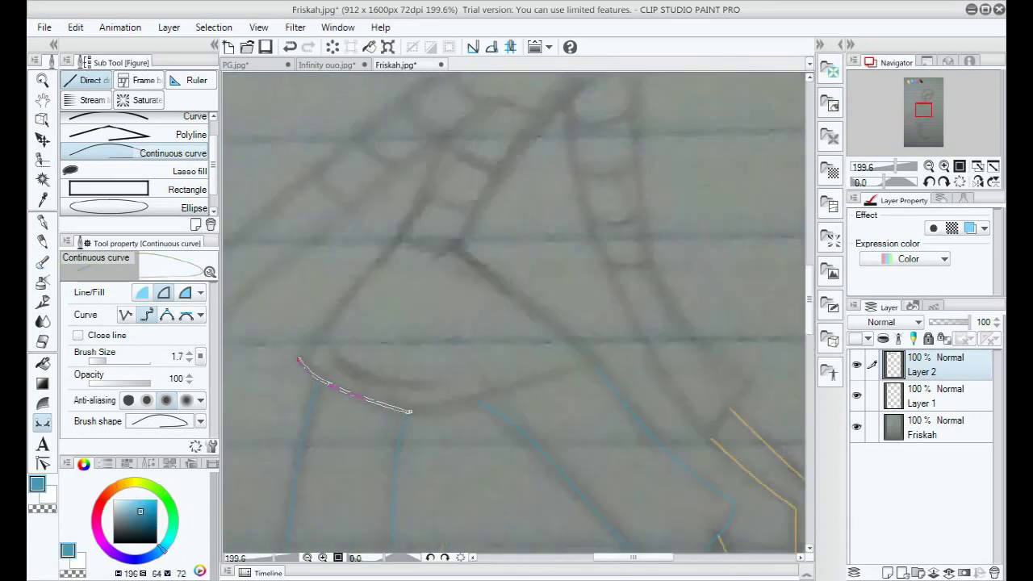
click(416, 411)
click(597, 367)
double_click(461, 254)
scroll(381, 267, up, 6)
click(413, 219)
click(341, 299)
double_click(260, 402)
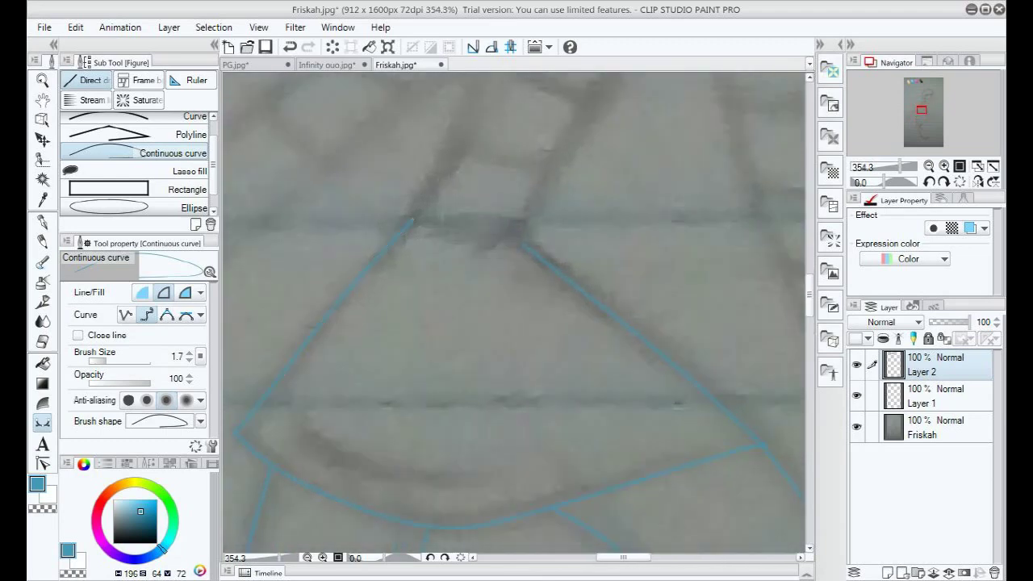
Trace the short dark blue sections of the torso's front and back edges between its two stripes.
scroll(386, 347, down, 20)
scroll(372, 385, up, 10)
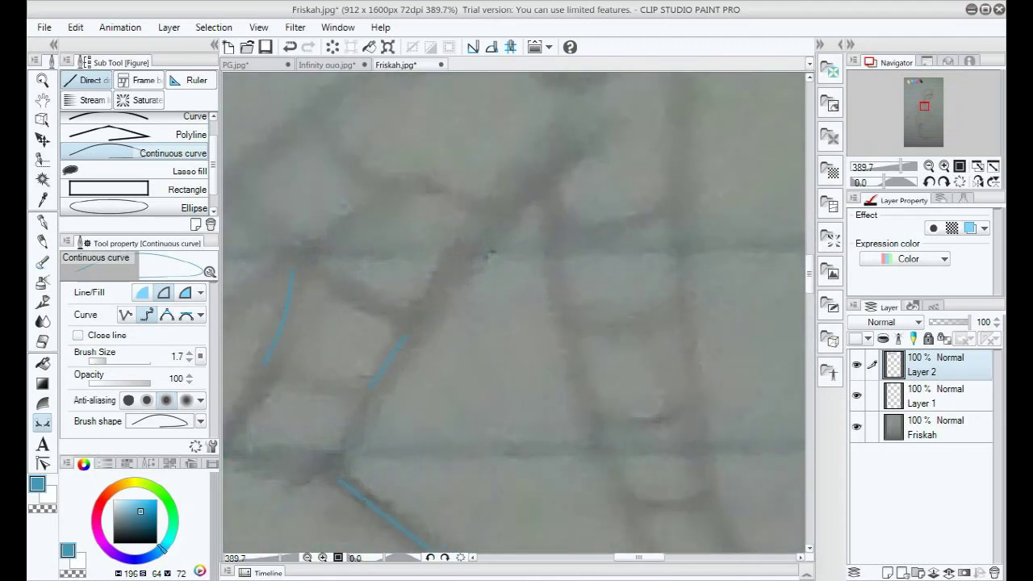
double_click(263, 363)
Trace the short dark blue sections of the rear sleeve's inner and outer edges between its two stripes.
scroll(386, 323, down, 5)
scroll(386, 322, up, 1)
click(311, 288)
scroll(311, 288, up, 4)
double_click(482, 320)
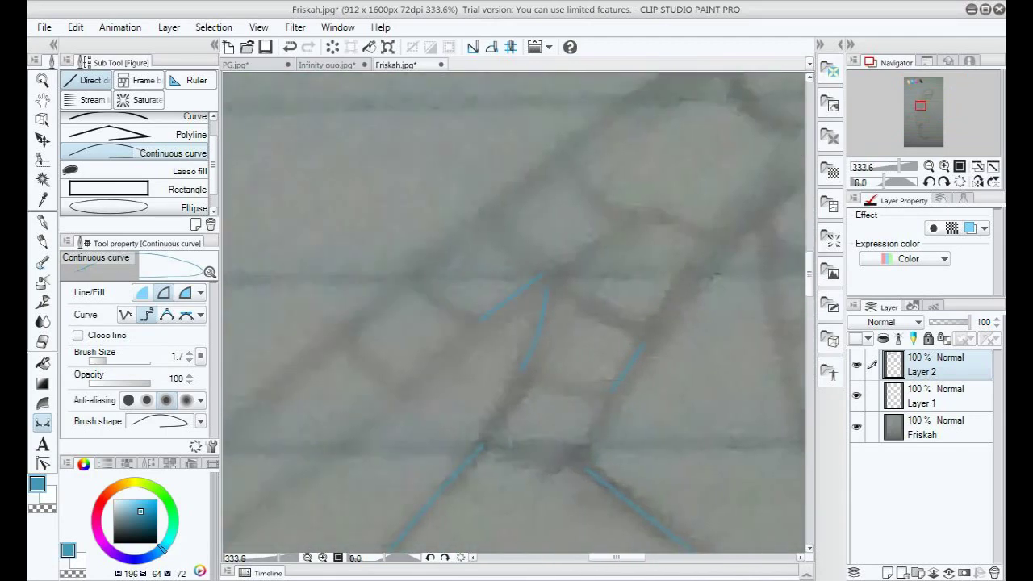
double_click(414, 268)
scroll(414, 268, down, 8)
scroll(617, 202, up, 10)
click(648, 228)
double_click(651, 332)
click(506, 252)
scroll(527, 356, down, 6)
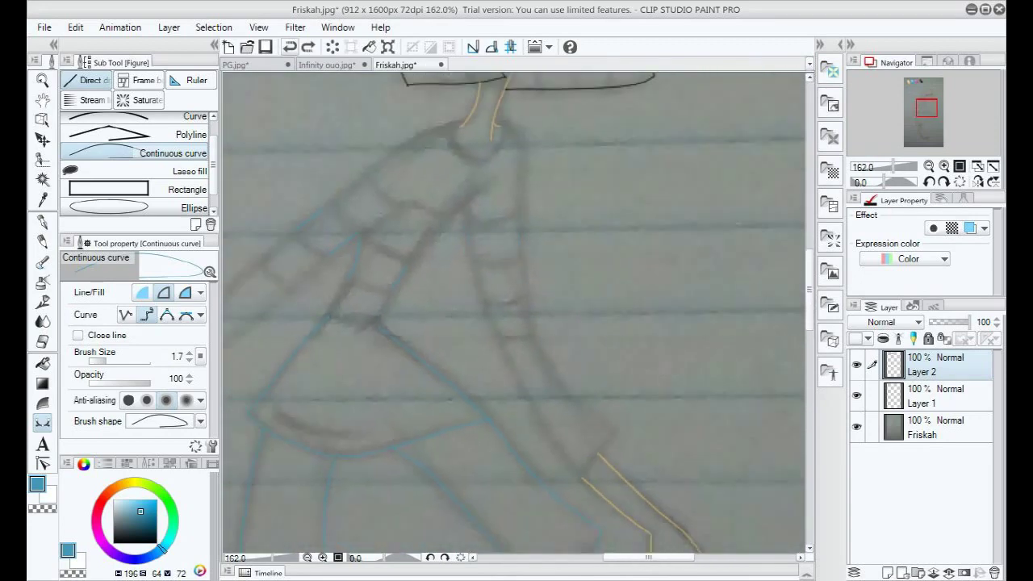
Trace the short dark blue sections of the front sleeve's two edges between its stripes.
scroll(462, 259, up, 2)
double_click(565, 309)
click(492, 277)
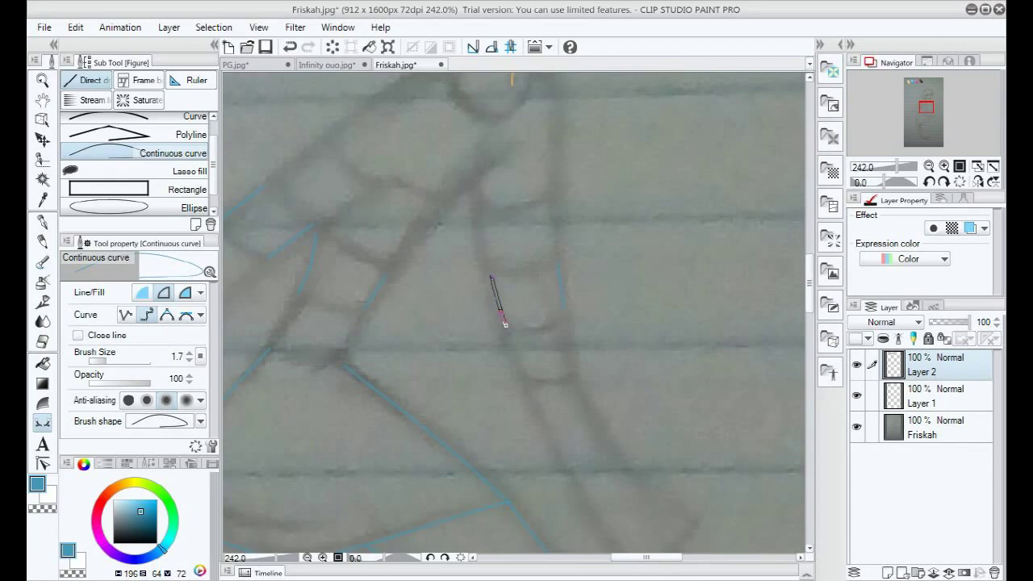
double_click(505, 325)
Trace the lower part of the front sleeve in dark blue, along both edges and around the cuff.
scroll(573, 420, up, 3)
click(575, 368)
scroll(720, 500, down, 2)
click(617, 303)
click(678, 372)
click(734, 412)
click(668, 509)
click(609, 425)
click(555, 329)
double_click(510, 223)
scroll(533, 250, down, 8)
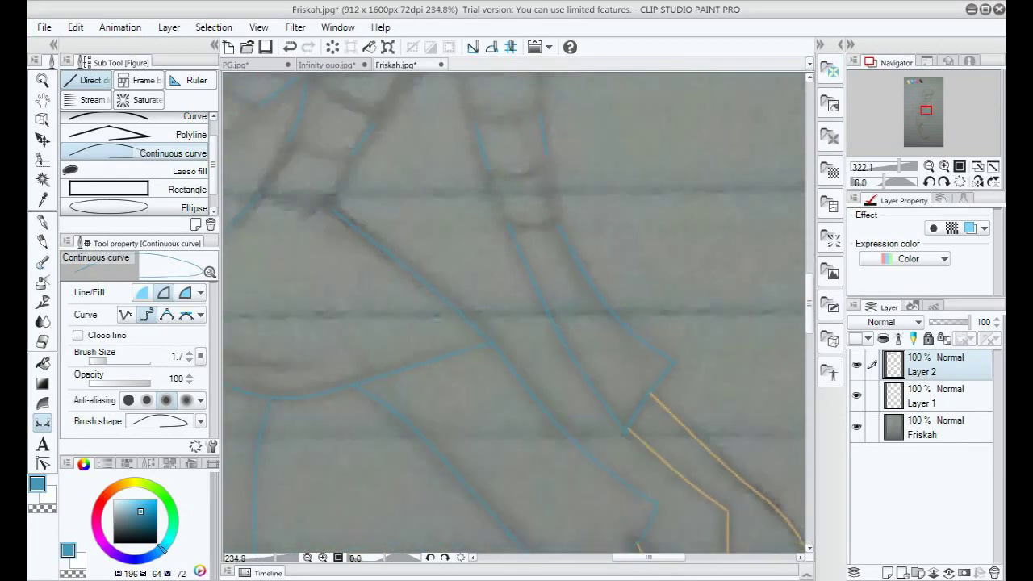
Trace the lower part of the rear sleeve in dark blue, along both edges and around the cuff.
scroll(370, 161, up, 4)
click(354, 179)
mouse_move(625, 556)
mouse_down()
mouse_move(594, 557)
mouse_move(606, 557)
mouse_up()
click(417, 244)
click(351, 314)
click(290, 397)
click(334, 421)
click(378, 358)
click(473, 264)
double_click(538, 212)
scroll(594, 243, down, 7)
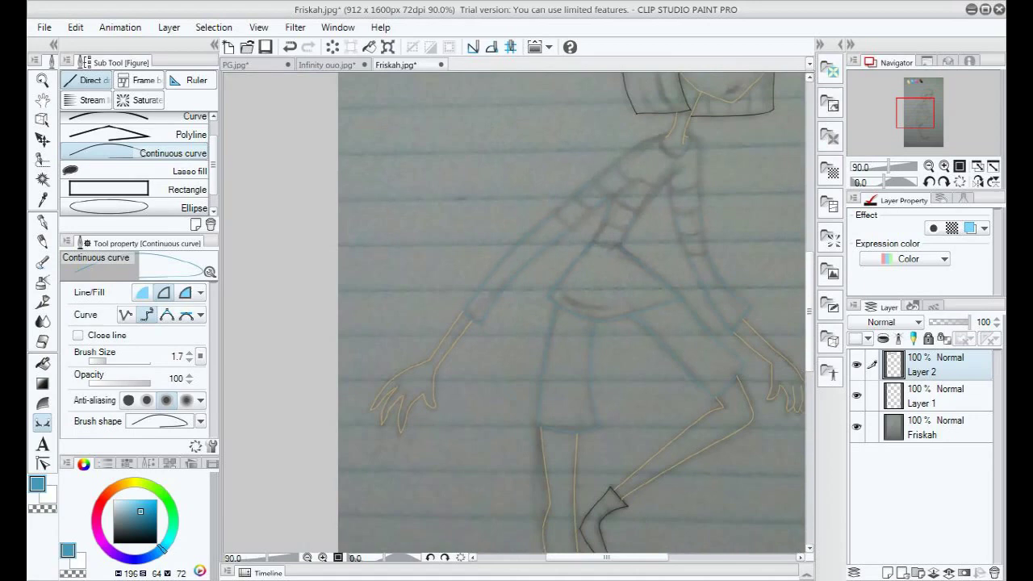
Trace the front shoulder from the sleeve's first stripe up to the neck and around the rounded neckline in dark blue.
scroll(686, 113, up, 5)
click(707, 215)
click(623, 242)
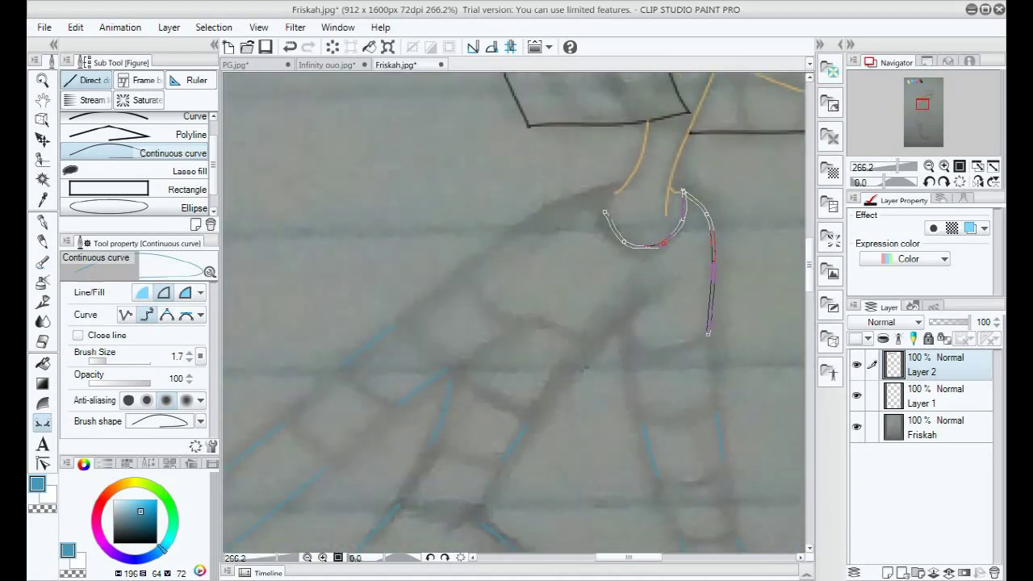
double_click(620, 186)
Trace the rear shoulder from the neckline to the upper sleeve stripe, plus the short torso edge at the front armpit.
click(621, 186)
click(529, 215)
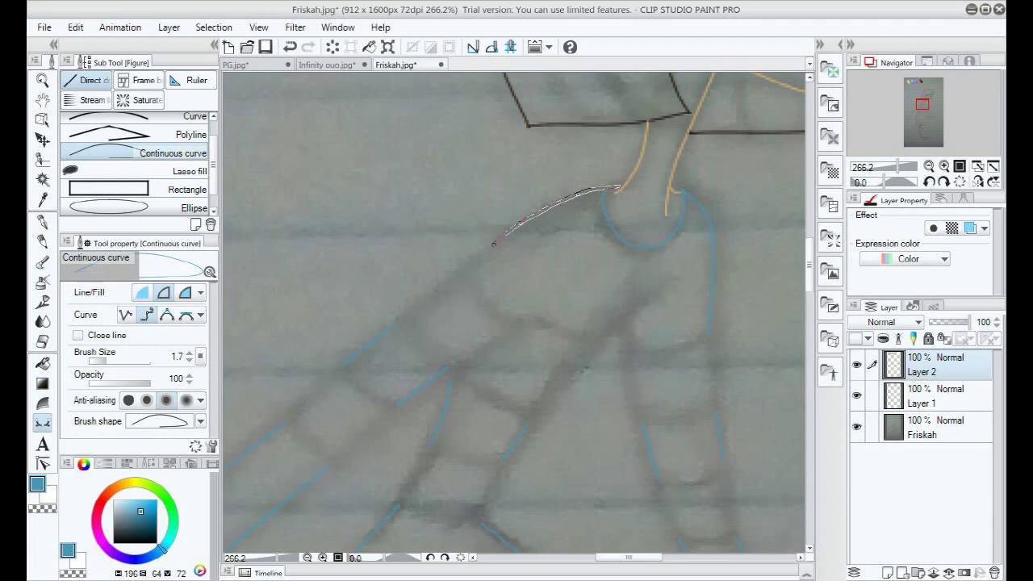
double_click(470, 269)
scroll(648, 326, up, 2)
click(665, 277)
double_click(570, 350)
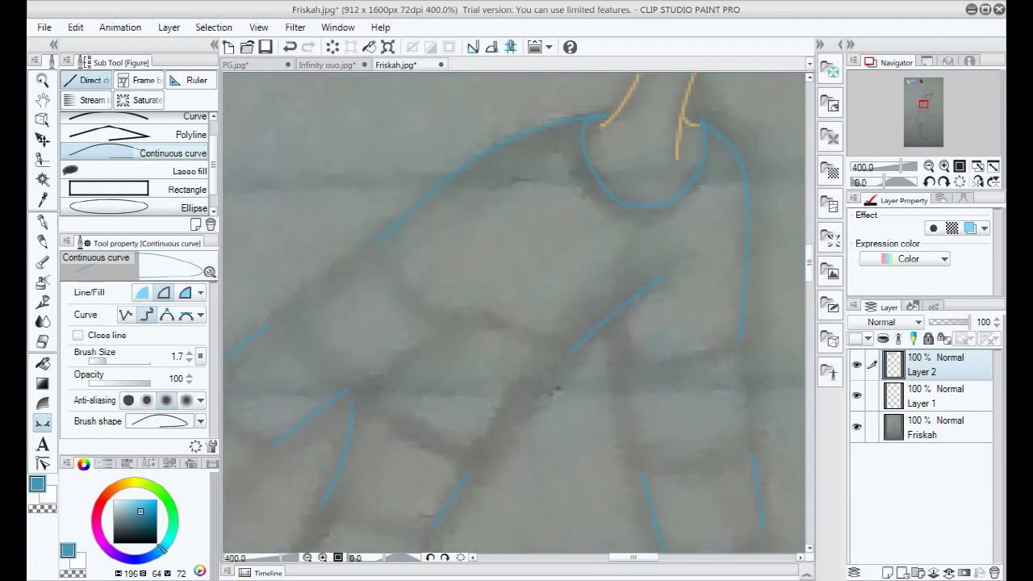
scroll(664, 294, down, 6)
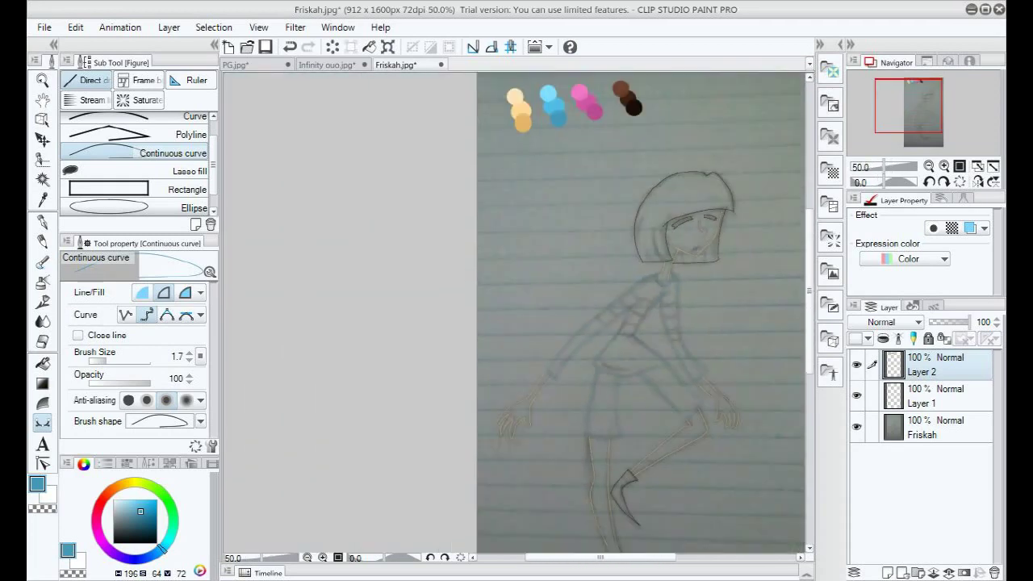
Pick the darkest pink from the palette and outline the upper stripe of the front sleeve.
right_click(594, 111)
scroll(680, 320, up, 20)
click(630, 249)
click(645, 329)
click(755, 341)
double_click(749, 228)
click(700, 246)
double_click(632, 249)
scroll(701, 299, down, 5)
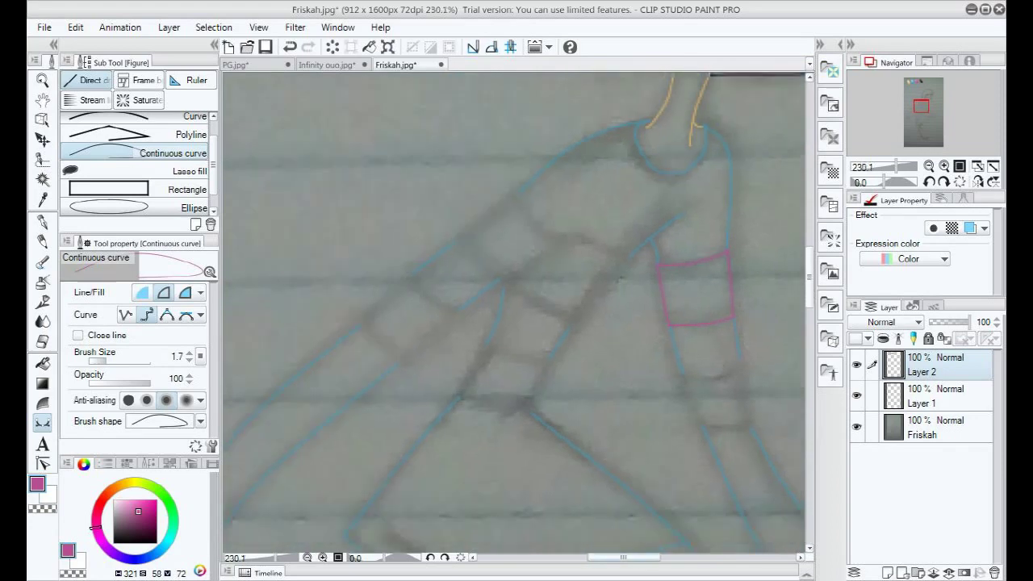
Outline the lower stripe of the front sleeve in dark pink, joining the blue sleeve edges.
drag(704, 347, 568, 218)
scroll(572, 230, up, 9)
click(644, 231)
click(616, 257)
click(567, 269)
click(511, 259)
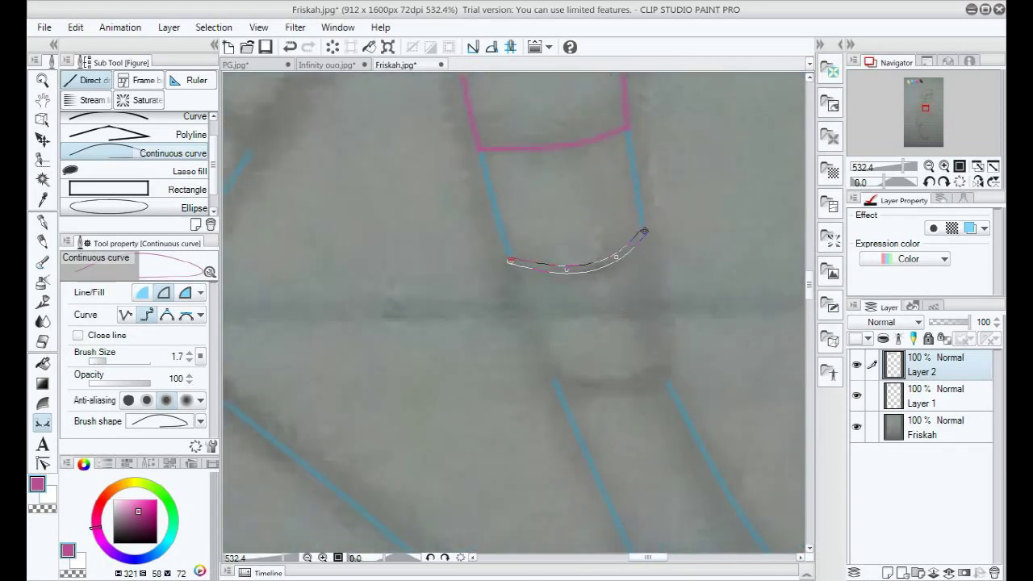
click(667, 380)
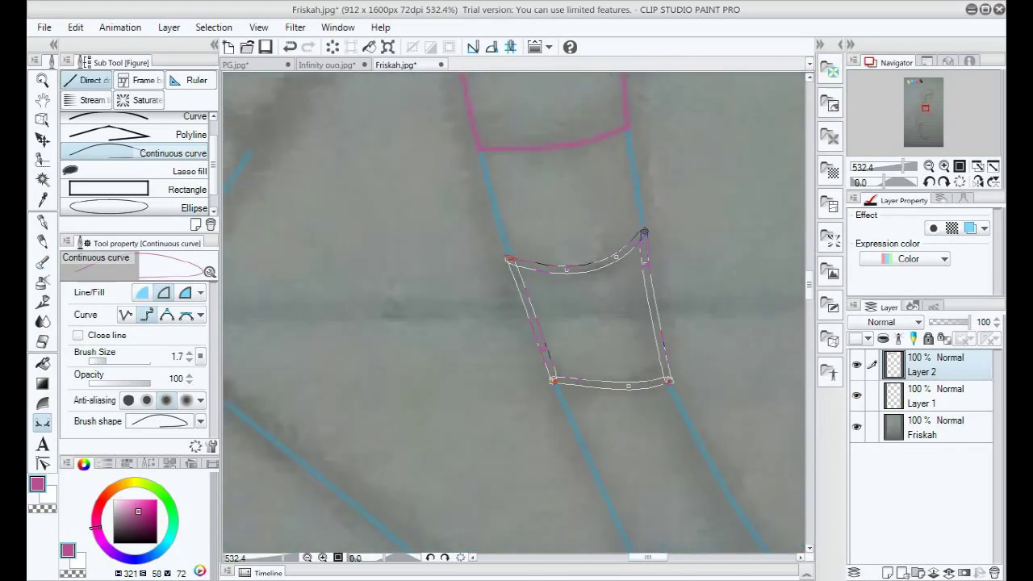
double_click(644, 232)
scroll(644, 232, down, 4)
Outline the upper stripe of the rear sleeve in dark pink.
scroll(565, 177, up, 4)
click(556, 169)
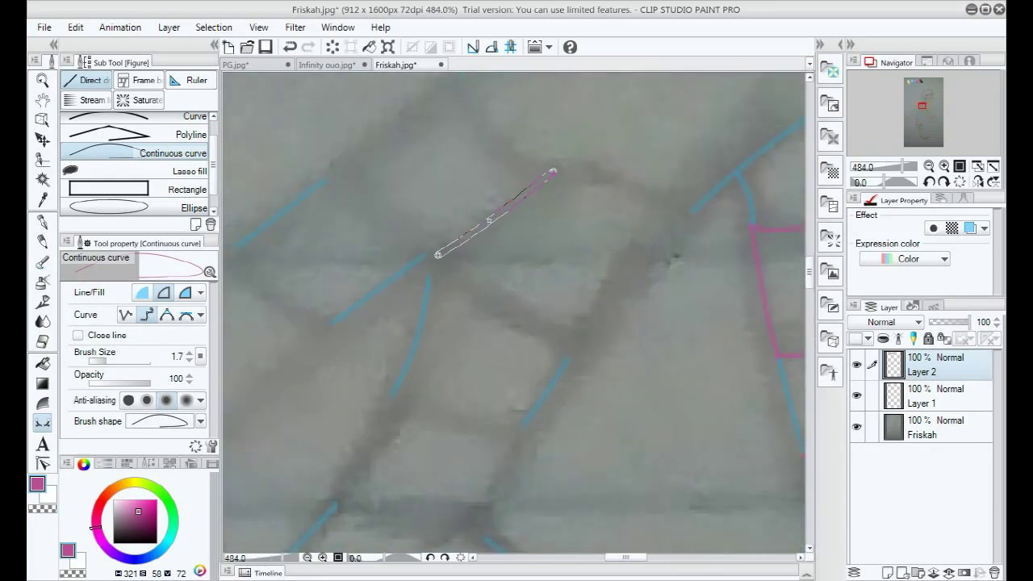
double_click(426, 254)
click(501, 143)
double_click(332, 171)
double_click(424, 258)
scroll(508, 245, down, 4)
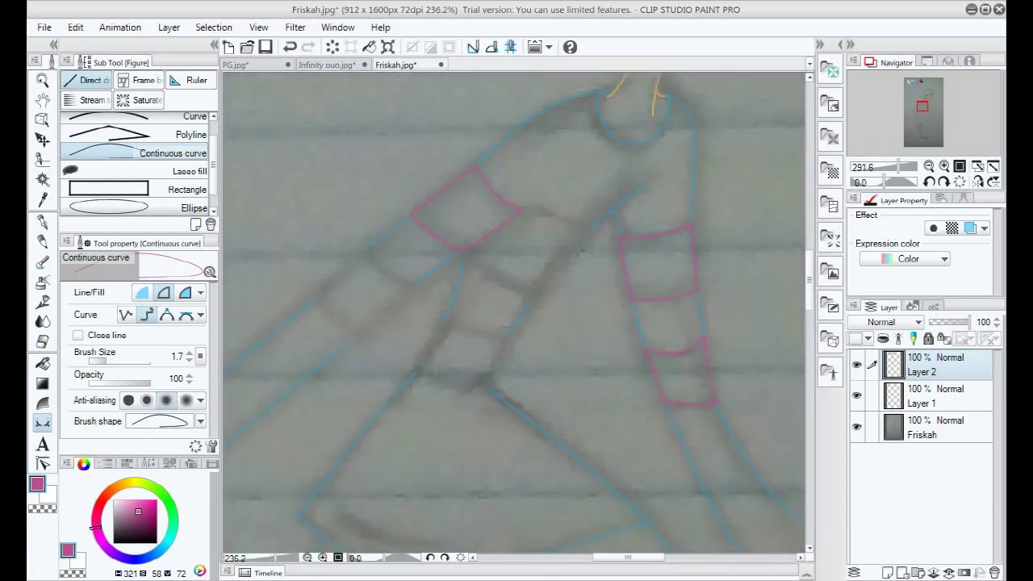
Outline the lower stripe of the rear sleeve in dark pink.
scroll(454, 263, up, 4)
click(387, 292)
click(420, 299)
click(295, 408)
click(333, 366)
click(309, 329)
double_click(410, 227)
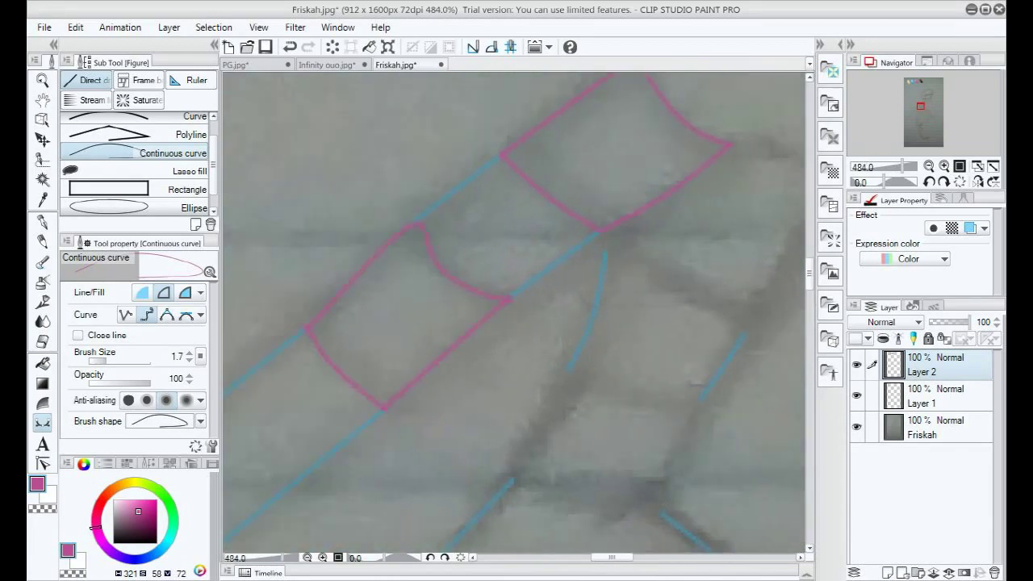
scroll(460, 250, down, 10)
Outline the torso's lower stripe at the waist in dark pink.
scroll(528, 292, up, 10)
click(521, 307)
click(377, 273)
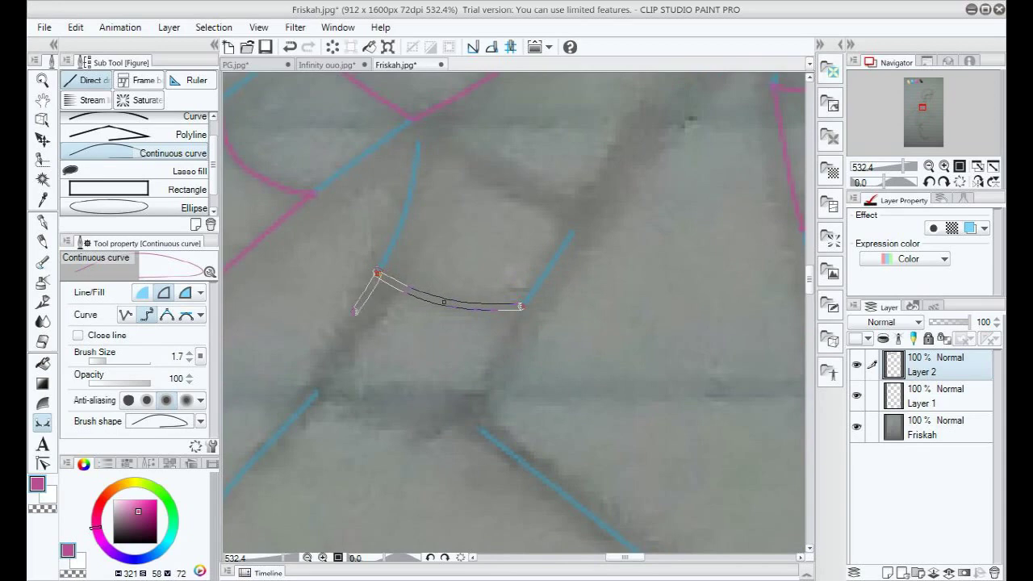
click(313, 394)
click(494, 354)
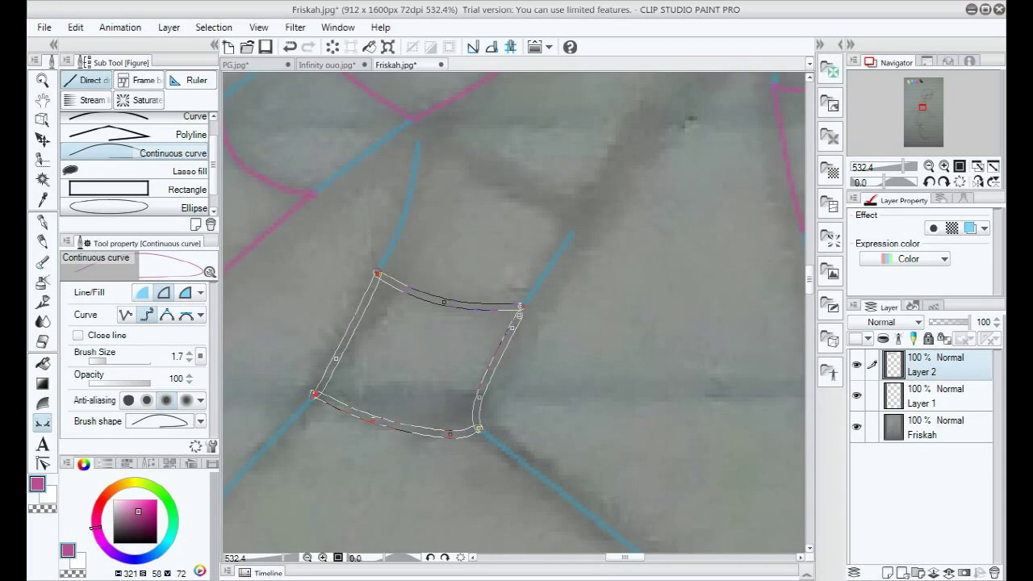
double_click(520, 307)
scroll(520, 305, down, 7)
Outline the torso's upper stripe in dark pink along its front, lower and upper edges.
scroll(599, 198, up, 9)
click(636, 184)
click(541, 284)
click(476, 376)
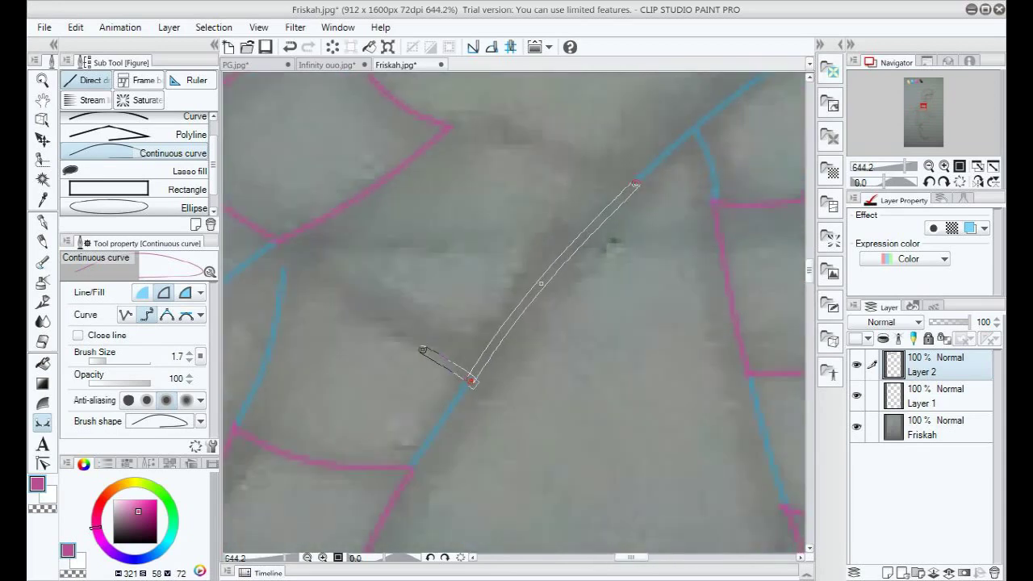
double_click(288, 272)
scroll(617, 176, up, 1)
scroll(571, 193, down, 9)
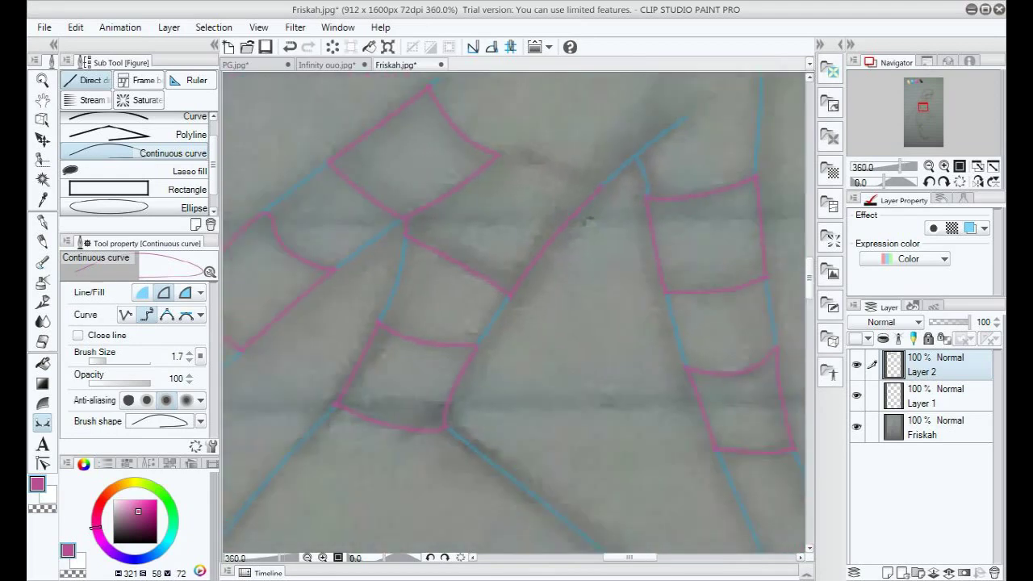
drag(570, 173, 586, 347)
scroll(586, 335, up, 4)
scroll(621, 371, down, 10)
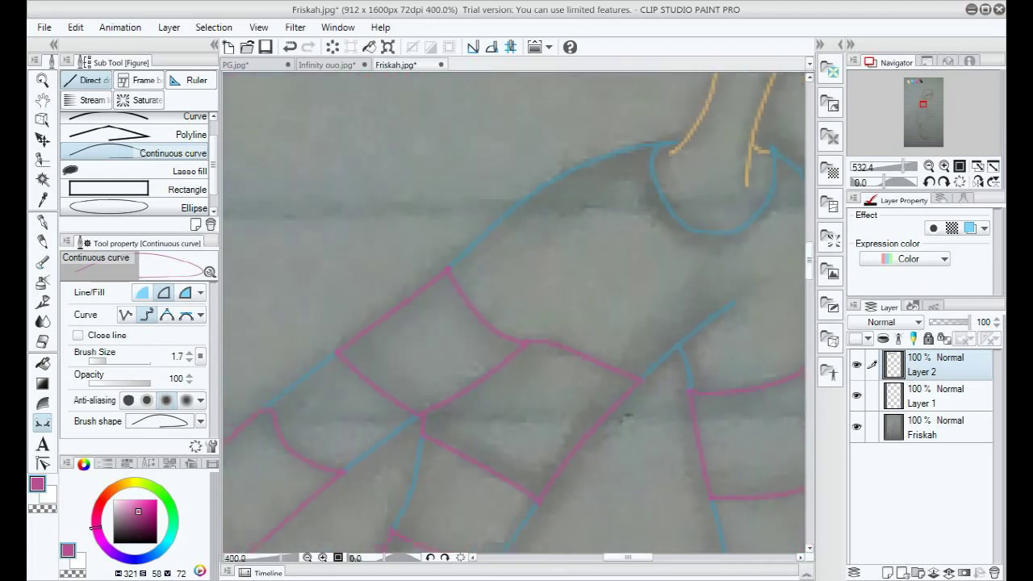
Pick black from the palette and trace the mouth on the face.
scroll(615, 225, down, 1)
right_click(621, 120)
scroll(657, 192, up, 4)
scroll(638, 242, up, 4)
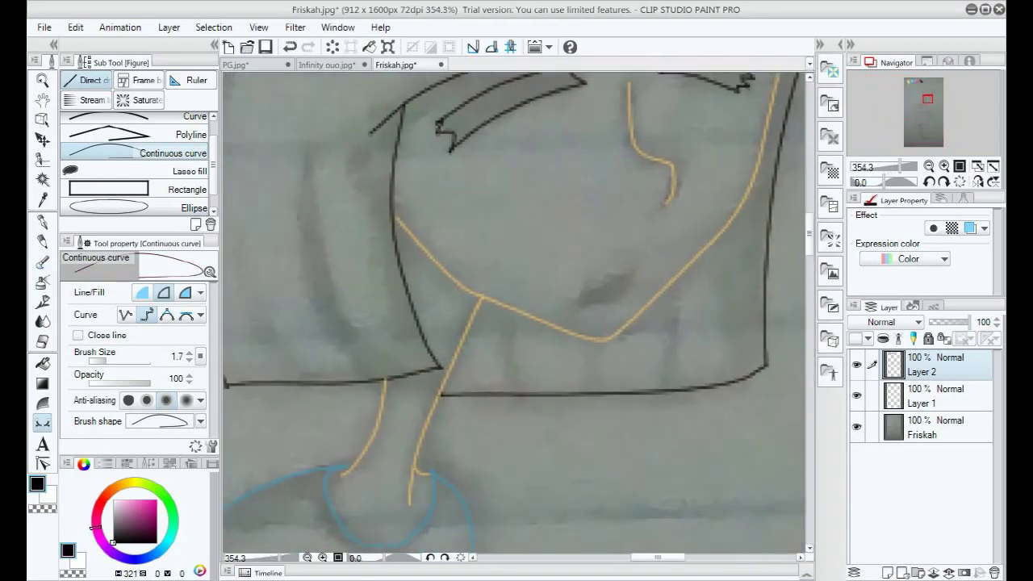
scroll(609, 289, down, 4)
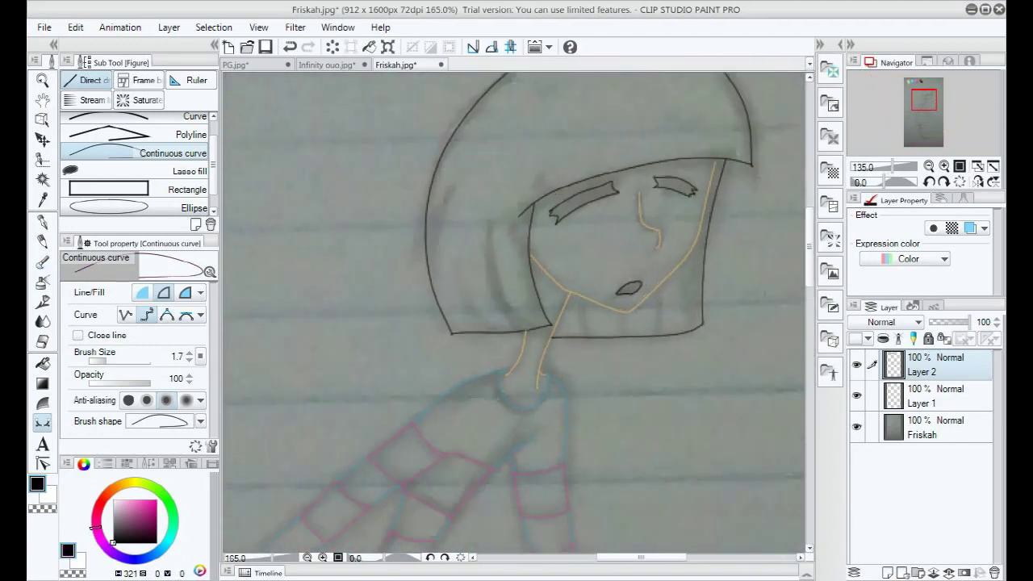
scroll(652, 299, up, 5)
scroll(598, 300, down, 8)
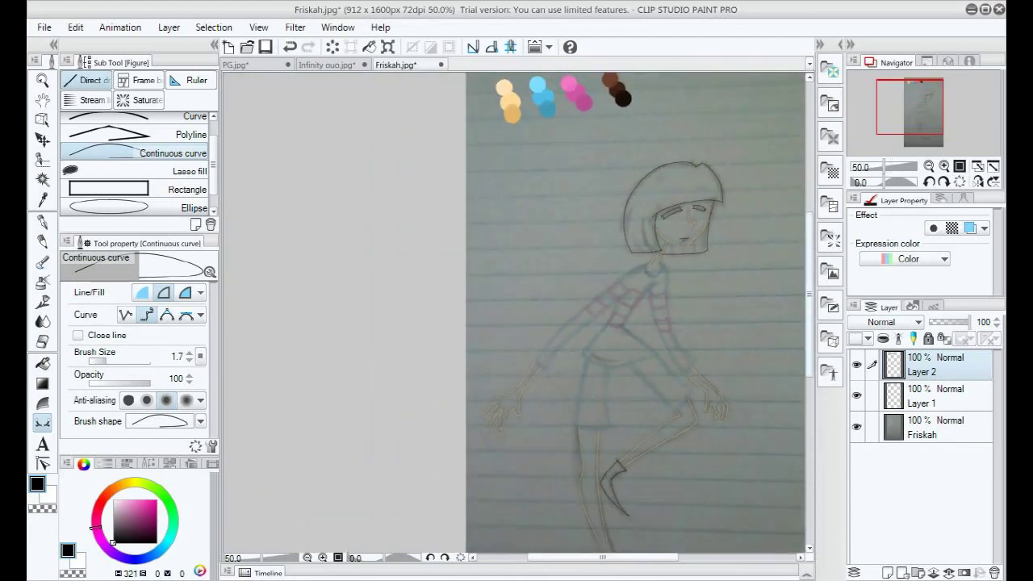
Fill Layer 1 with white as a background behind the line art.
scroll(634, 315, down, 2)
click(936, 396)
click(113, 500)
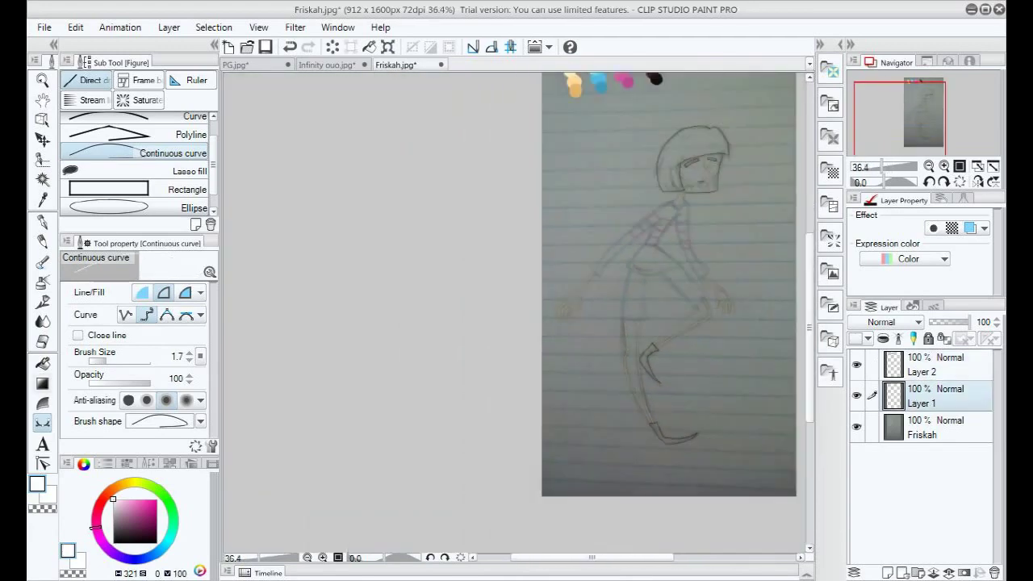
click(42, 364)
click(724, 396)
scroll(724, 399, up, 1)
drag(809, 329, 810, 298)
drag(594, 557, 610, 558)
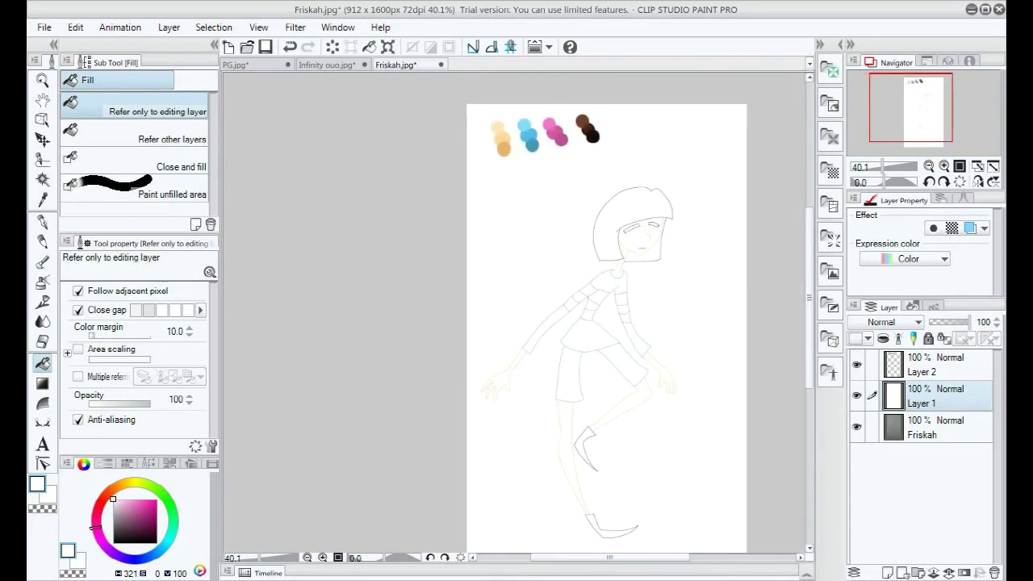
scroll(621, 306, up, 4)
scroll(622, 307, down, 3)
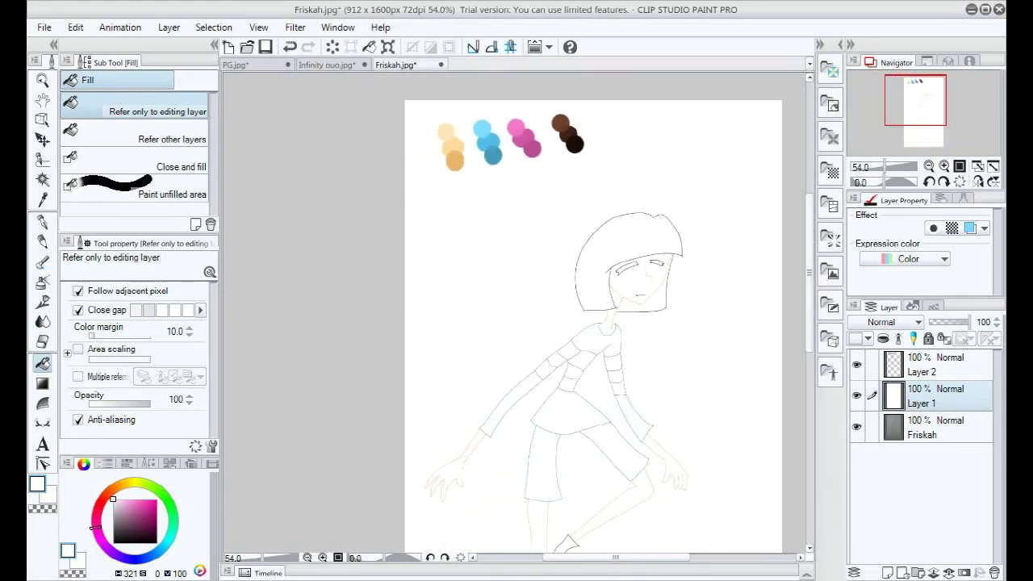
Auto-select the inside of the lower shoe, fill it with dark brown on Layer 2, and clear the selection.
drag(810, 273, 809, 360)
scroll(613, 404, up, 3)
click(43, 179)
click(551, 461)
key(ctrl+d)
click(921, 364)
click(544, 463)
scroll(544, 464, up, 1)
click(621, 501)
scroll(618, 455, down, 5)
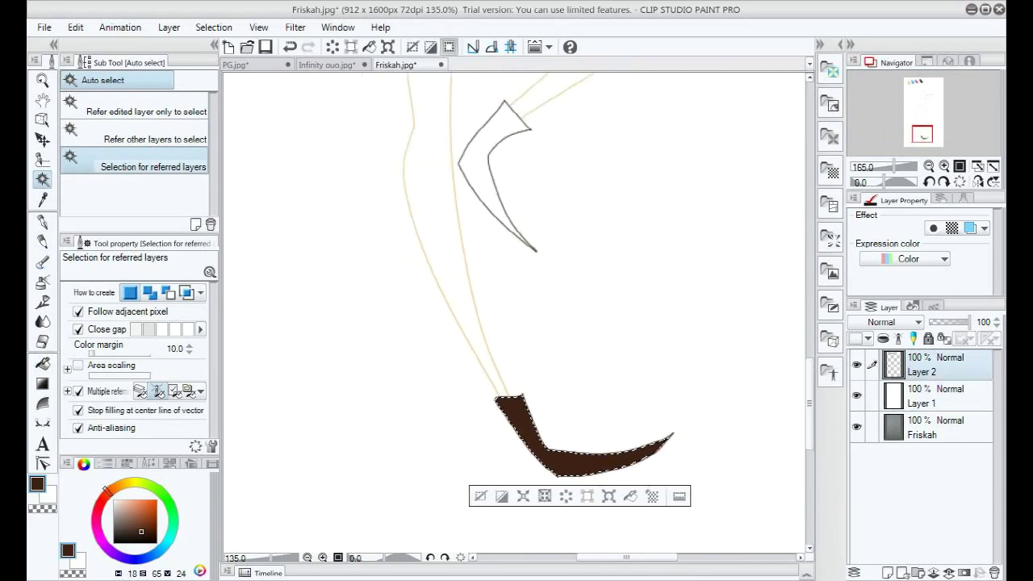
scroll(619, 451, up, 7)
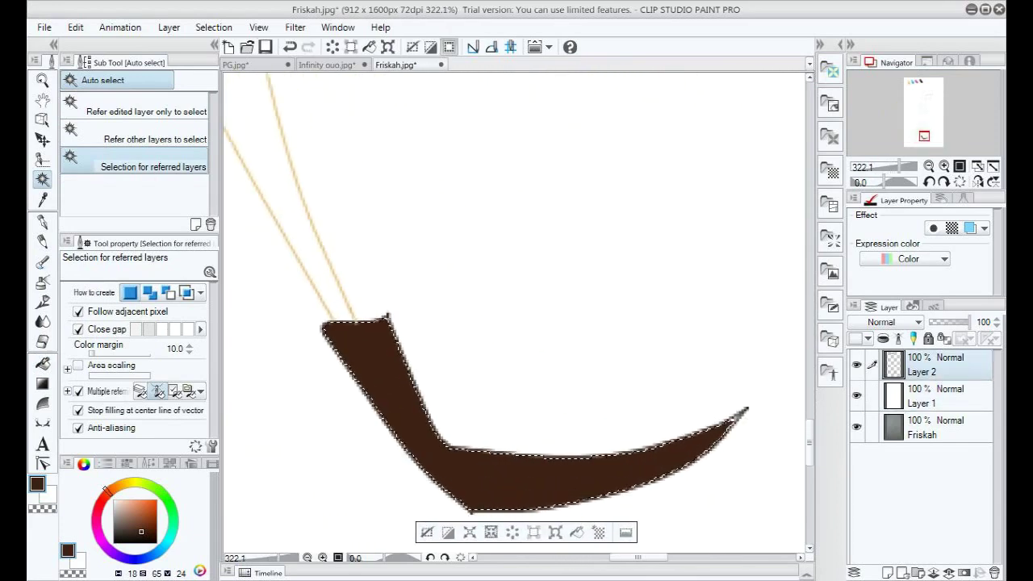
key(ctrl+d)
Touch up the unfilled pointed tip of the lower shoe with dark brown using the Fill tool.
scroll(728, 430, up, 4)
key(g)
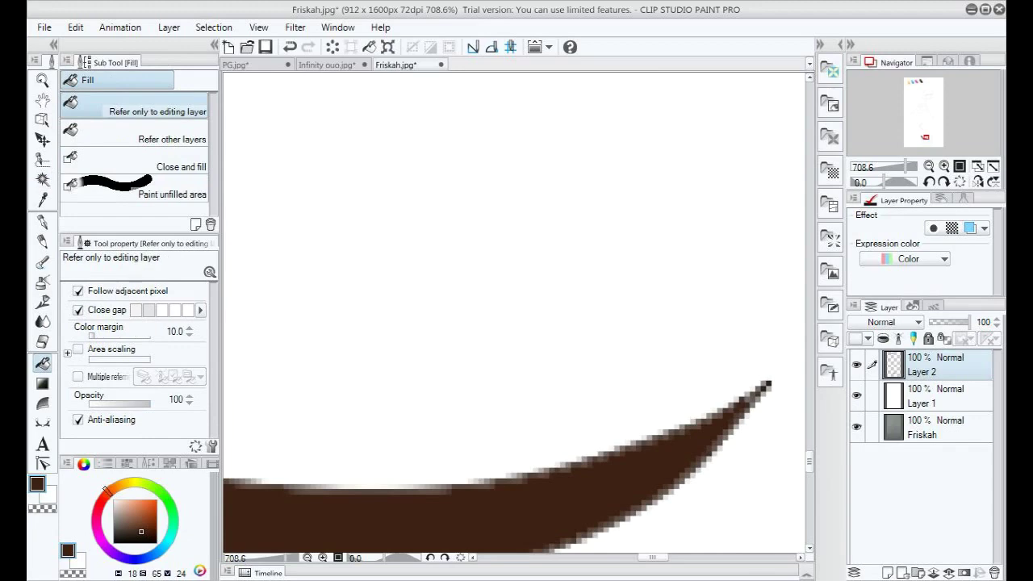
scroll(770, 405, down, 14)
Fill the raised foot's shoe with the same dark brown, covering its narrow pointed tip as well.
drag(646, 242, 648, 411)
key(w)
scroll(588, 333, up, 5)
click(589, 334)
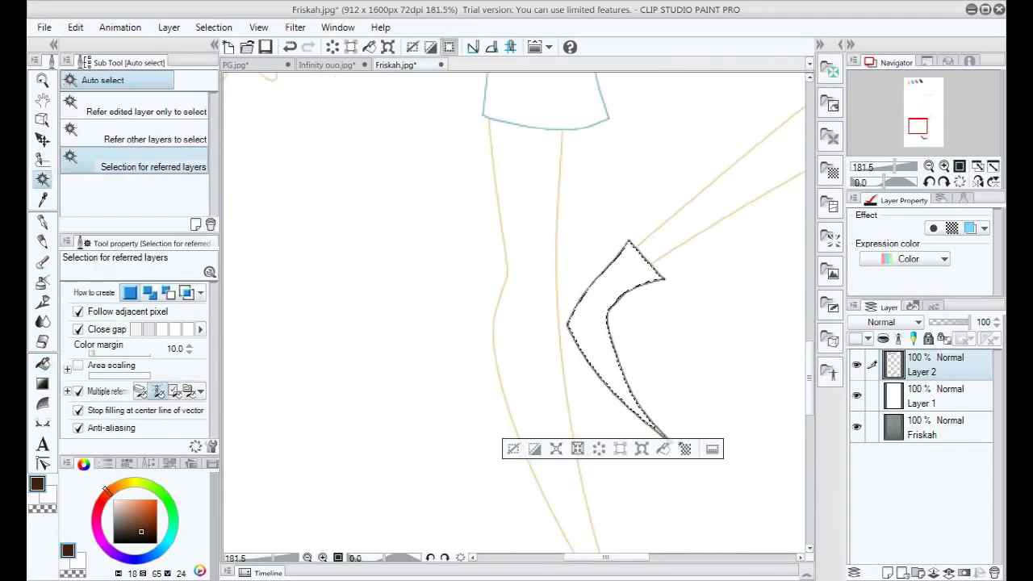
click(663, 449)
key(ctrl+d)
scroll(679, 422, up, 7)
key(g)
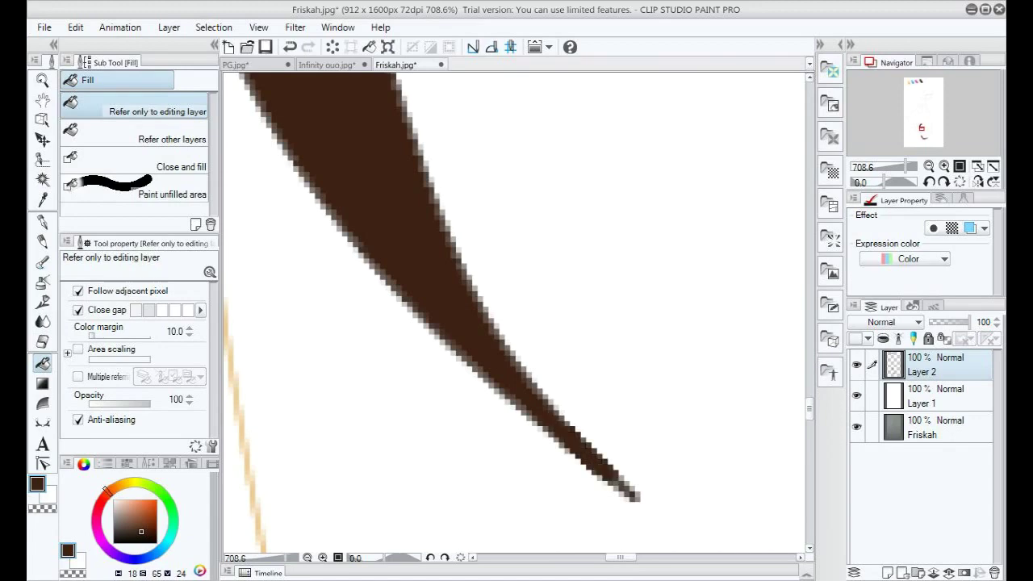
scroll(514, 313, down, 7)
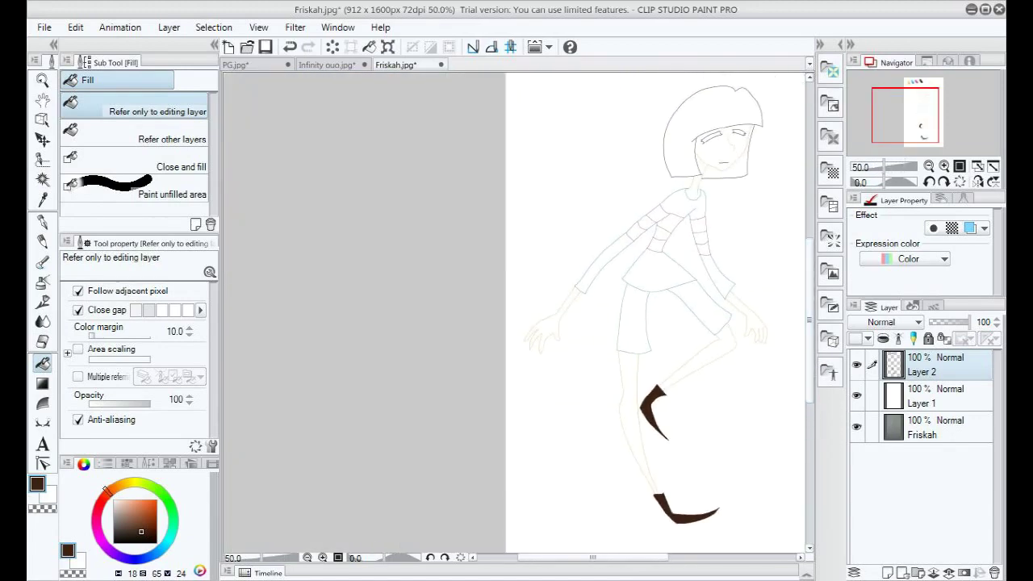
scroll(529, 363, down, 1)
scroll(529, 363, up, 6)
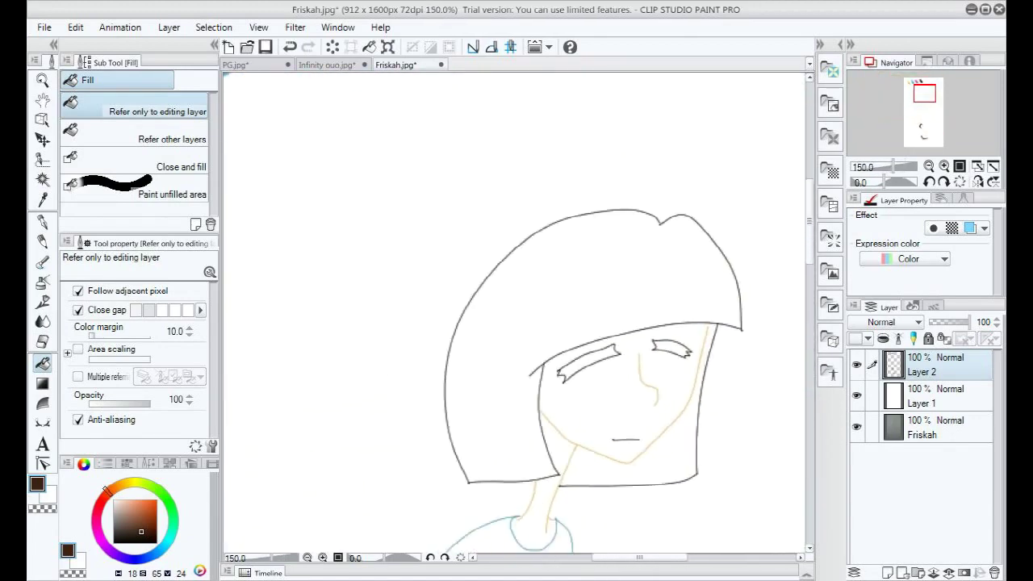
scroll(736, 324, down, 1)
right_click(318, 151)
key(u)
scroll(710, 323, up, 6)
scroll(682, 319, down, 6)
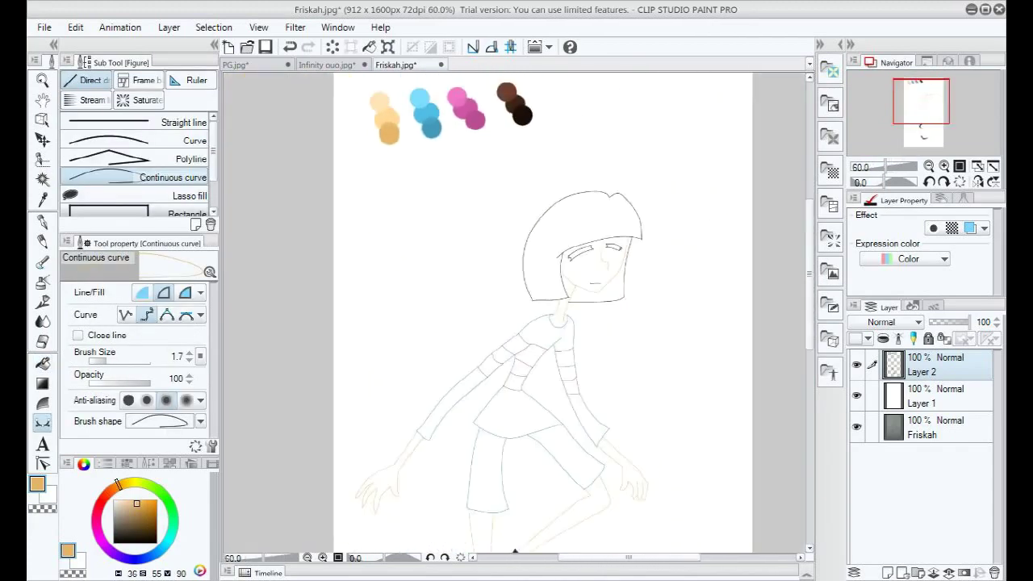
Auto-select the main hair area around the face and fill it with the palette's medium dark brown.
scroll(594, 210, up, 3)
key(w)
click(594, 211)
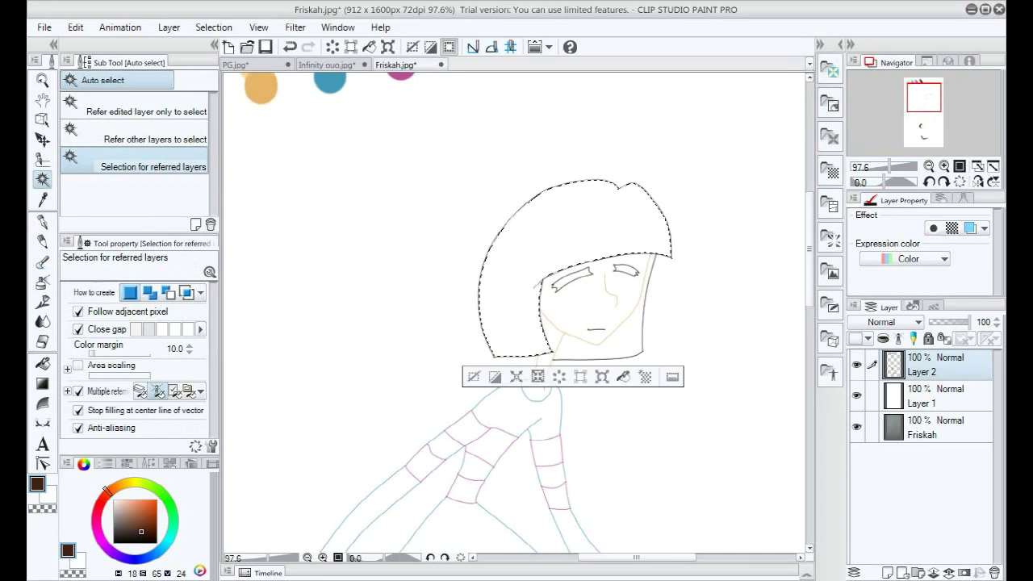
key(alt+Delete)
Shade the selected hair's crown, side and lower ends in the darkest brown with the Soft airbrush.
scroll(594, 212, up, 1)
scroll(514, 312, up, 1)
key(b)
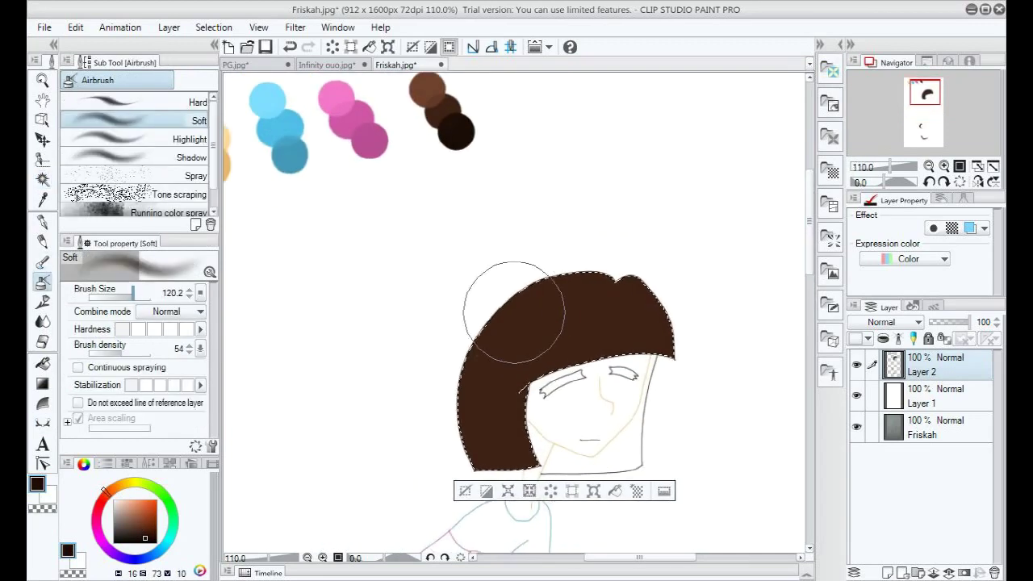
scroll(453, 254, up, 2)
click(591, 294)
scroll(497, 286, down, 1)
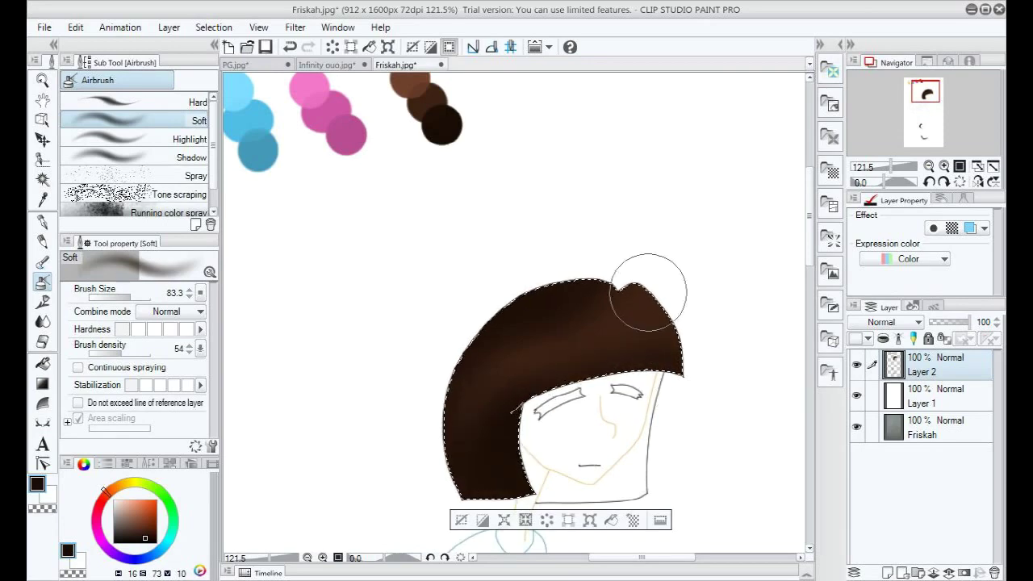
scroll(664, 233, down, 1)
Sample the palette's lightest brown and airbrush a soft highlight across the middle of the hair.
alt+click(456, 106)
mouse_move(468, 347)
mouse_down()
mouse_move(673, 363)
mouse_move(685, 306)
mouse_move(583, 307)
mouse_up()
scroll(511, 376, up, 1)
scroll(521, 186, down, 2)
Sample the medium dark brown and airbrush it over the crown and fringe to soften the highlight.
alt+click(471, 115)
drag(633, 278, 536, 295)
scroll(534, 297, up, 3)
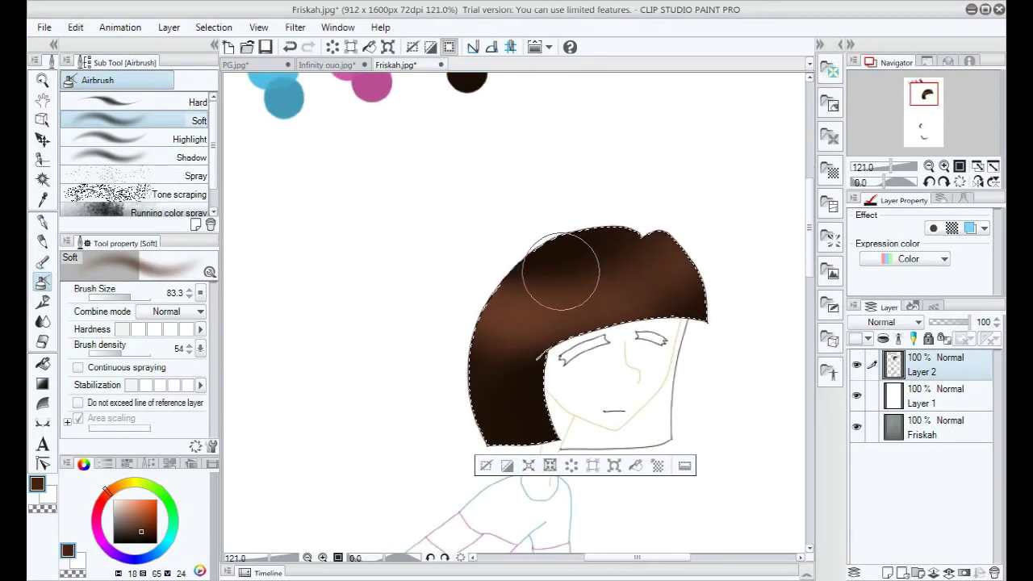
scroll(567, 291, up, 2)
drag(673, 261, 651, 353)
scroll(779, 366, down, 1)
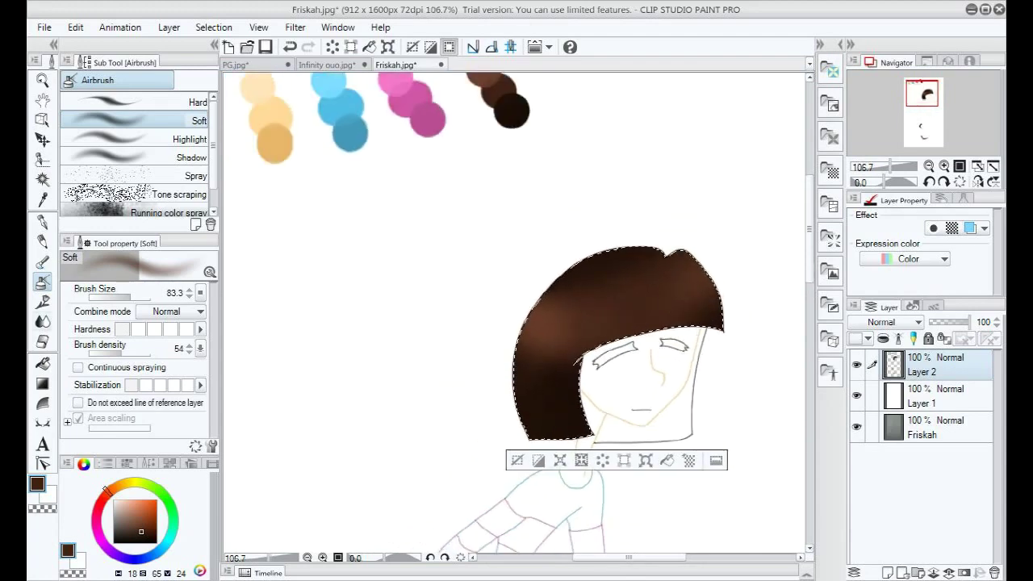
Smooth the shading across the crown and down the side of the hair with the Blend brush at size 19.2.
key(e)
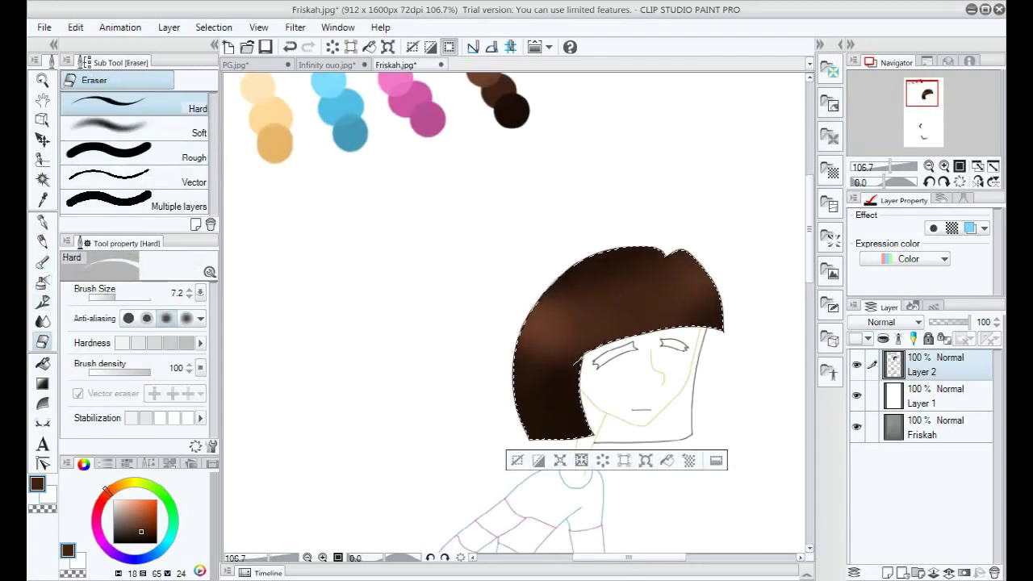
key(j)
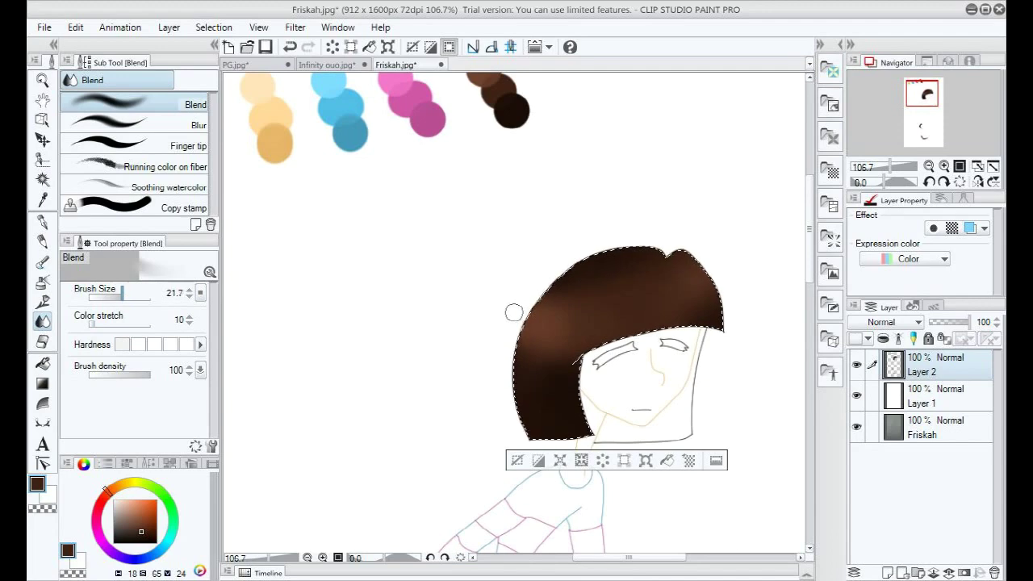
scroll(641, 267, up, 2)
mouse_move(737, 286)
mouse_down()
mouse_move(736, 336)
mouse_move(698, 334)
mouse_move(662, 365)
mouse_move(591, 322)
mouse_move(507, 393)
mouse_move(512, 312)
mouse_move(462, 410)
mouse_up()
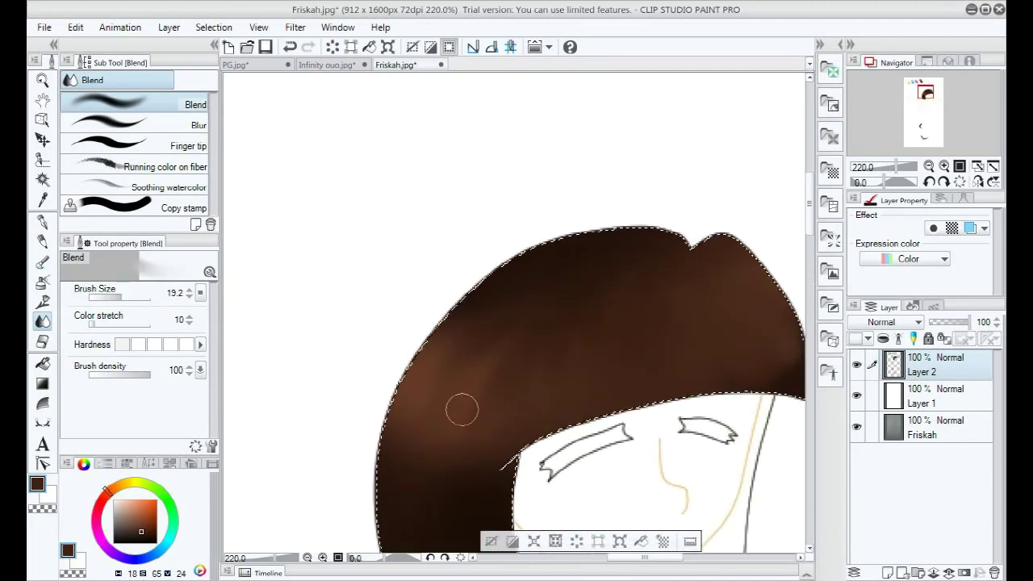
scroll(527, 392, up, 2)
mouse_move(479, 409)
mouse_down()
mouse_move(389, 547)
mouse_move(468, 494)
mouse_move(468, 528)
mouse_up()
scroll(468, 524, down, 3)
mouse_move(377, 177)
mouse_down()
mouse_move(368, 245)
mouse_move(415, 205)
mouse_move(447, 339)
mouse_move(447, 141)
mouse_move(401, 355)
mouse_up()
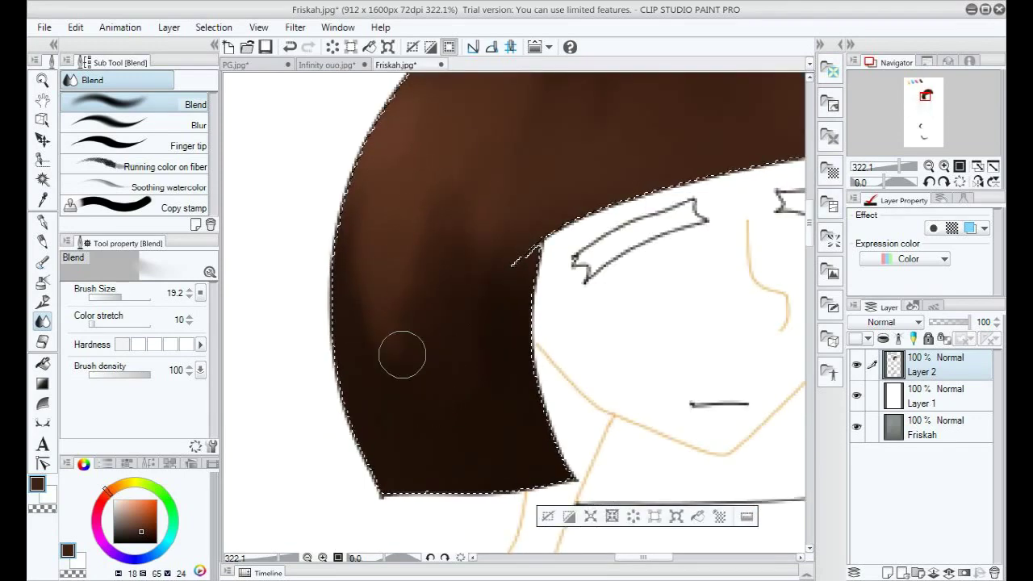
Continue blending the light and dark browns through the fringe and the remaining hair with the 19.2 brush.
scroll(438, 300, down, 3)
scroll(502, 257, up, 3)
mouse_move(502, 257)
mouse_down()
mouse_move(460, 317)
mouse_move(458, 290)
mouse_move(516, 306)
mouse_move(586, 299)
mouse_up()
scroll(586, 299, down, 4)
scroll(646, 316, up, 6)
mouse_move(586, 272)
mouse_down()
mouse_move(630, 290)
mouse_move(734, 380)
mouse_move(714, 346)
mouse_move(720, 353)
mouse_move(691, 343)
mouse_move(641, 353)
mouse_move(547, 330)
mouse_move(509, 339)
mouse_move(459, 376)
mouse_move(425, 362)
mouse_move(479, 265)
mouse_move(490, 328)
mouse_move(512, 279)
mouse_move(632, 266)
mouse_up()
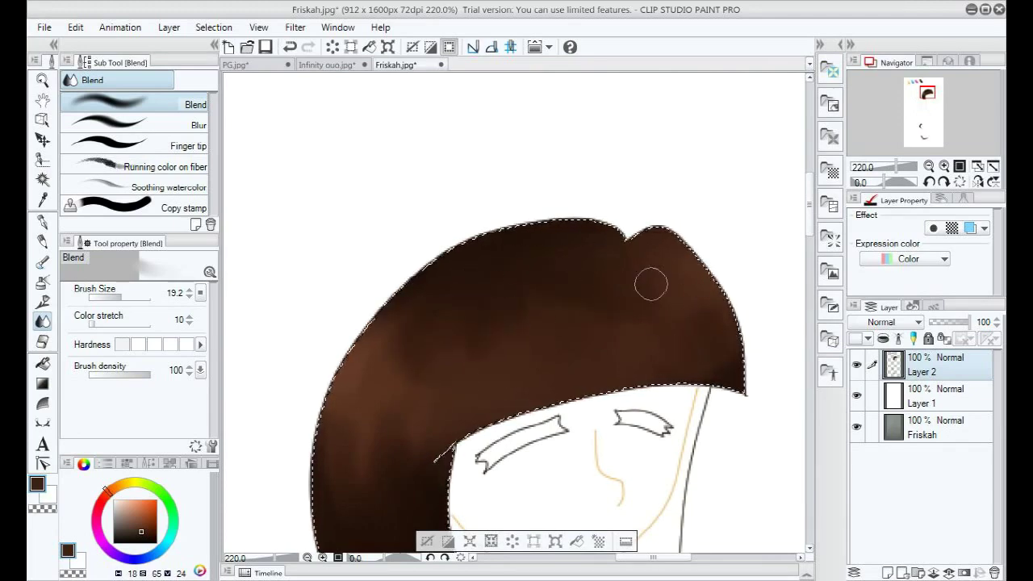
scroll(596, 326, down, 4)
scroll(459, 406, up, 4)
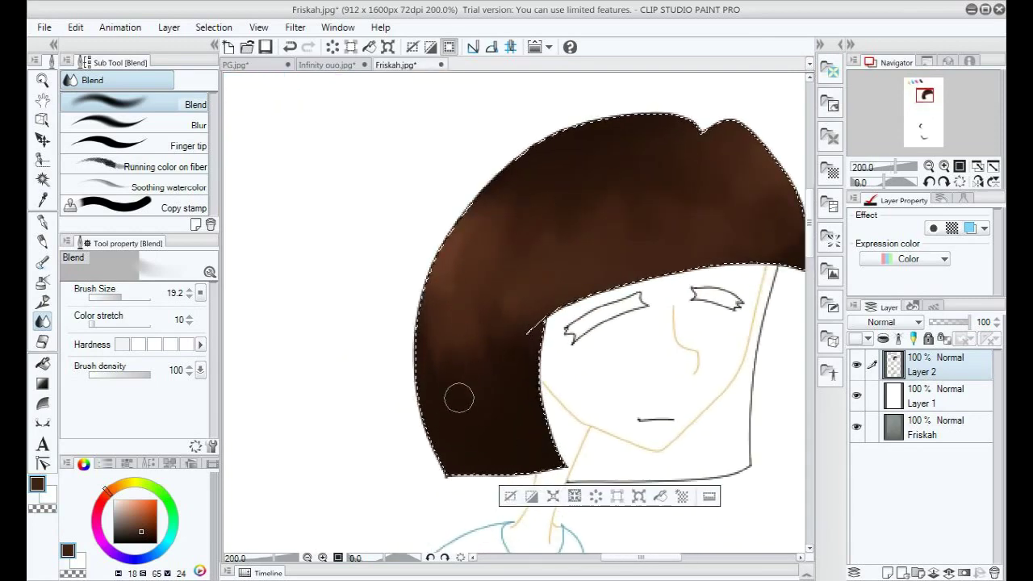
scroll(505, 403, down, 2)
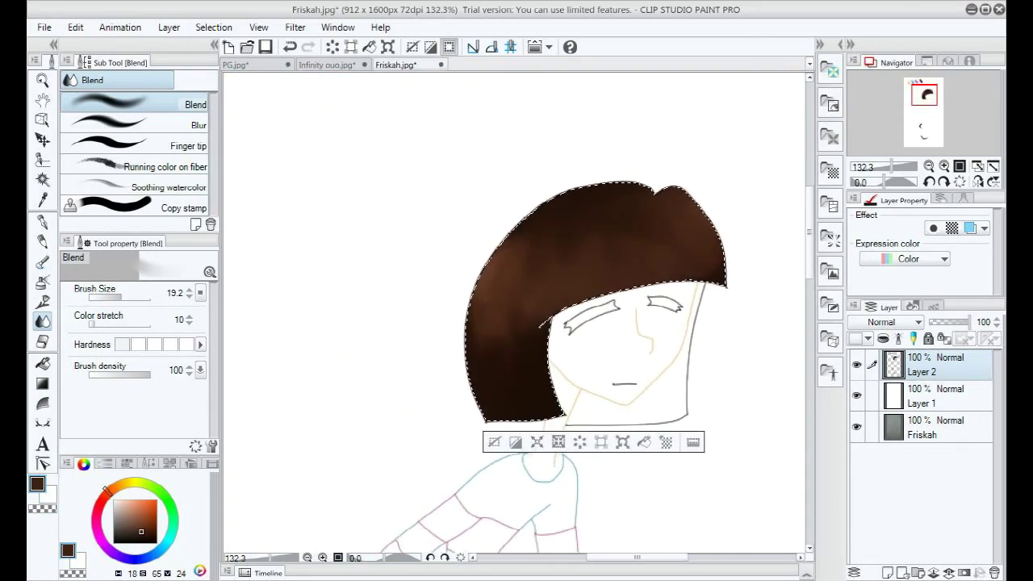
Soften the blended hair tones with the Blur brush at size 45.2.
click(133, 124)
scroll(540, 240, up, 1)
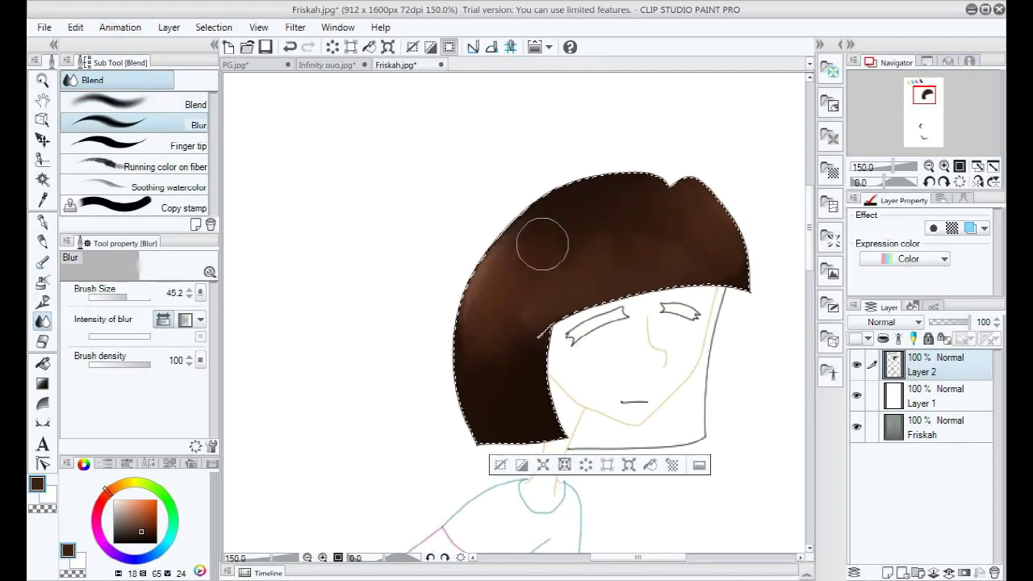
scroll(500, 309, down, 3)
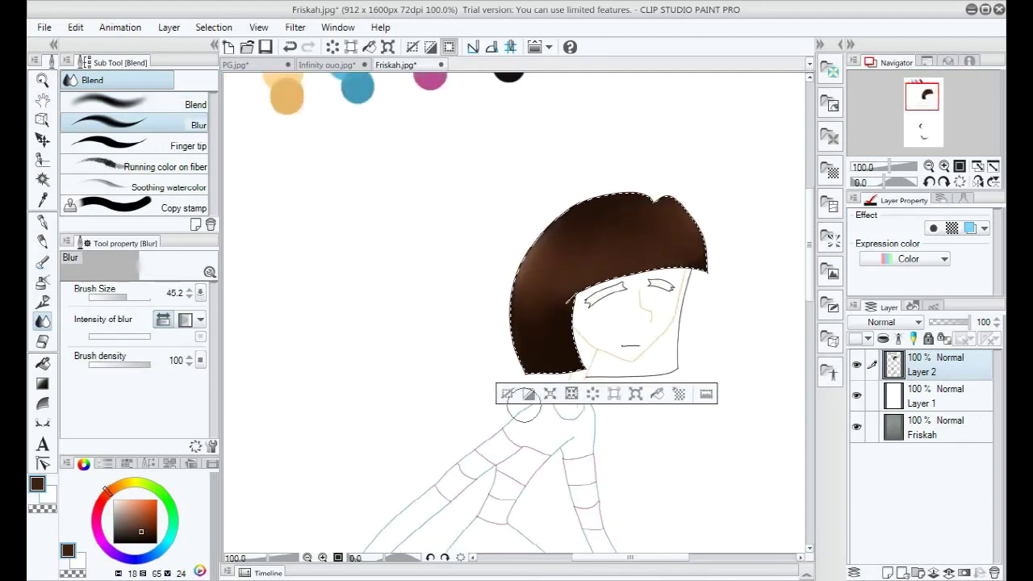
key(ctrl+d)
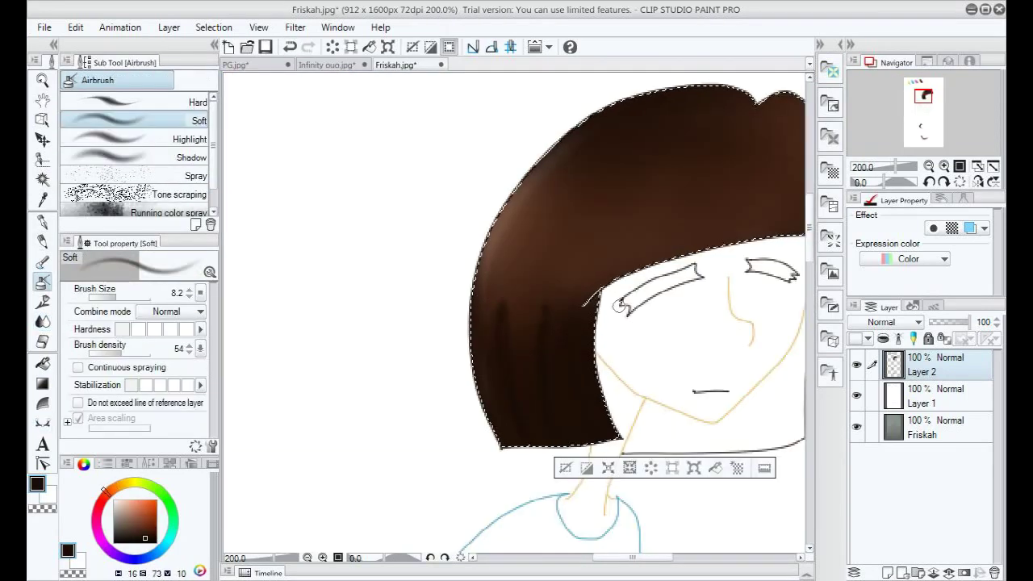
Airbrush thin dark strands on the hair's side at size 8.2 and blend them with a 7.2 Blend brush.
scroll(620, 305, down, 1)
key(b)
key(j)
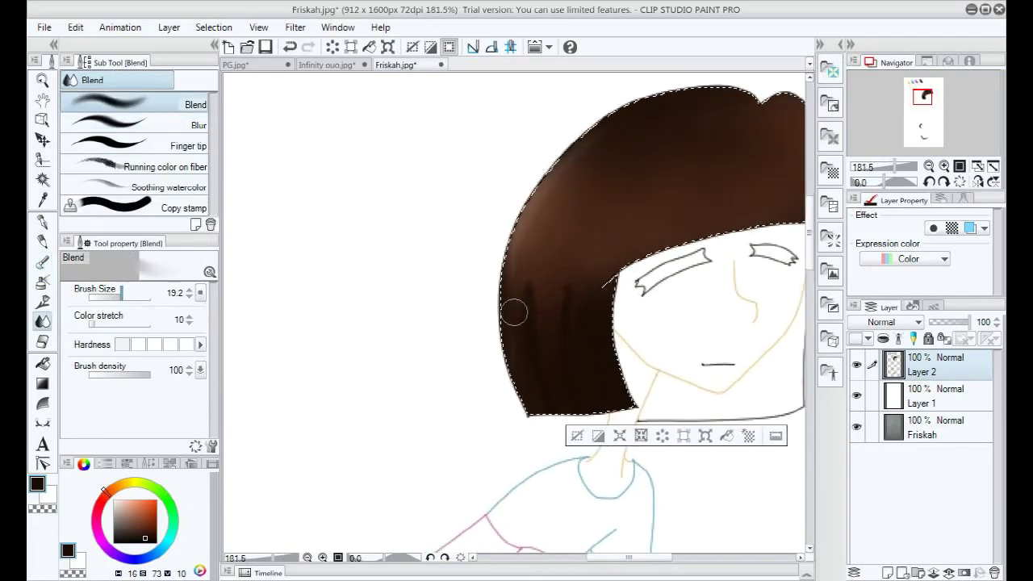
key(bracketleft)
key(bracketleft)
key(bracketleft)
key(bracketleft)
scroll(540, 334, up, 3)
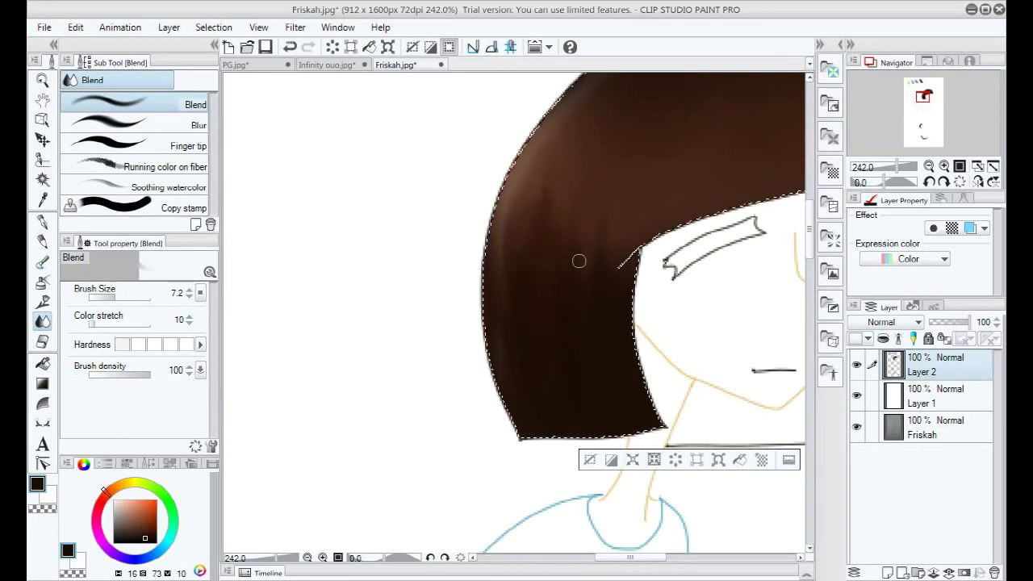
Blend the side strands up into the lighter part of the hair, undoing one unwanted stroke.
scroll(646, 202, down, 5)
scroll(637, 175, up, 7)
drag(462, 322, 503, 330)
key(ctrl+z)
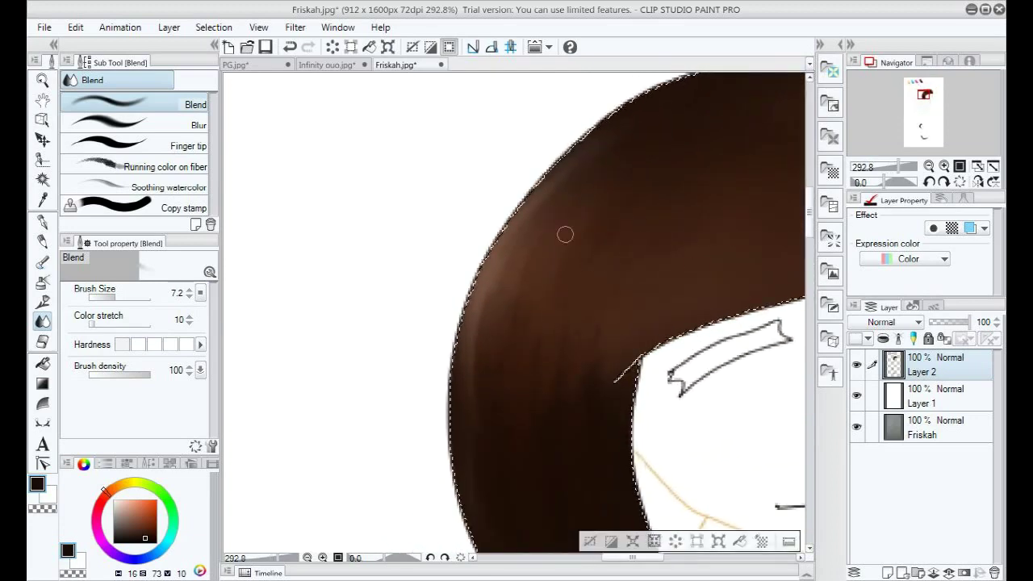
scroll(641, 272, down, 5)
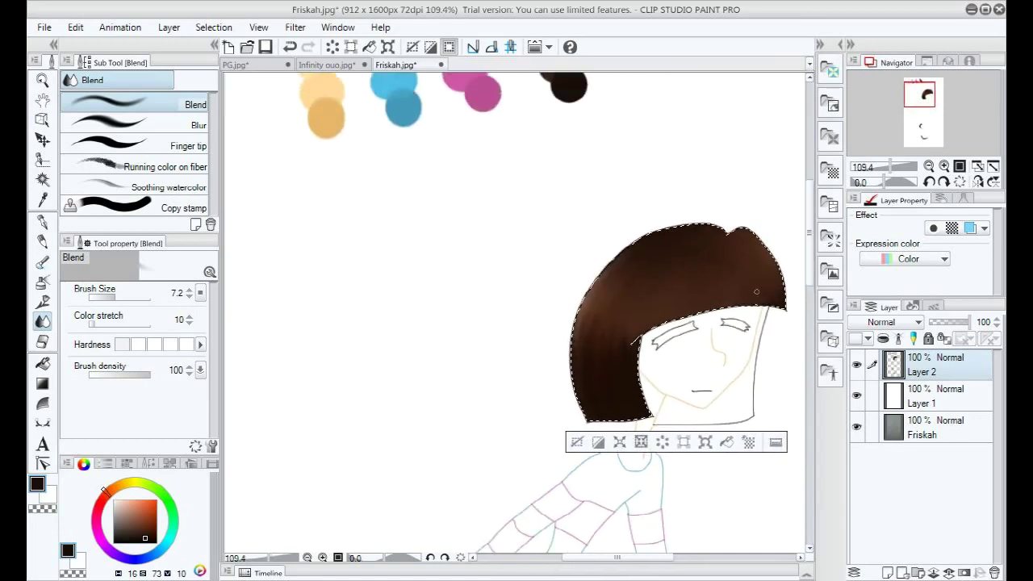
Soften the strand detail in the hair with the Blur brush at size 21.7 and clear the selection.
scroll(646, 322, up, 2)
click(162, 125)
scroll(512, 306, up, 2)
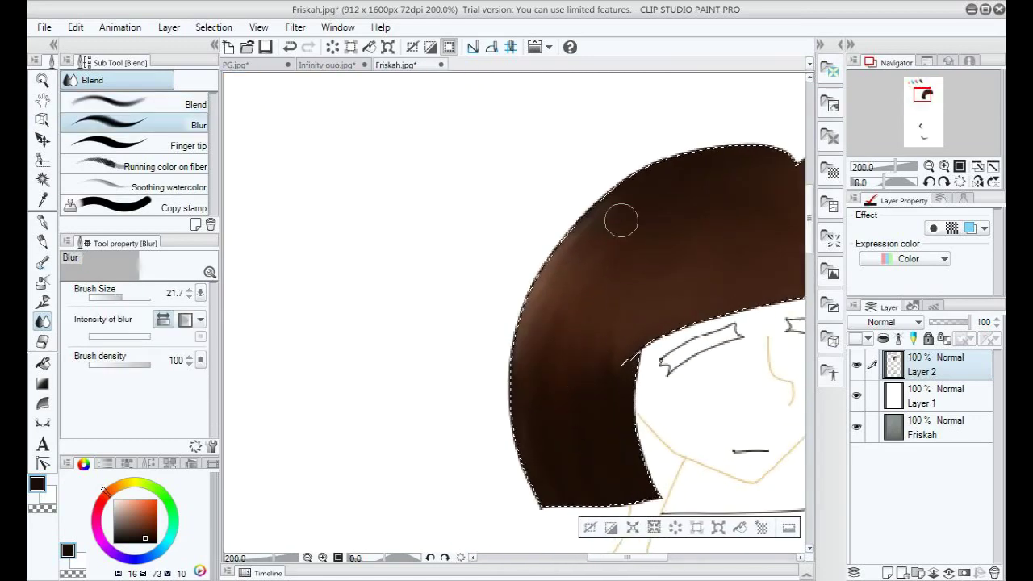
scroll(613, 265, down, 2)
scroll(614, 265, up, 1)
scroll(613, 265, down, 1)
key(ctrl+d)
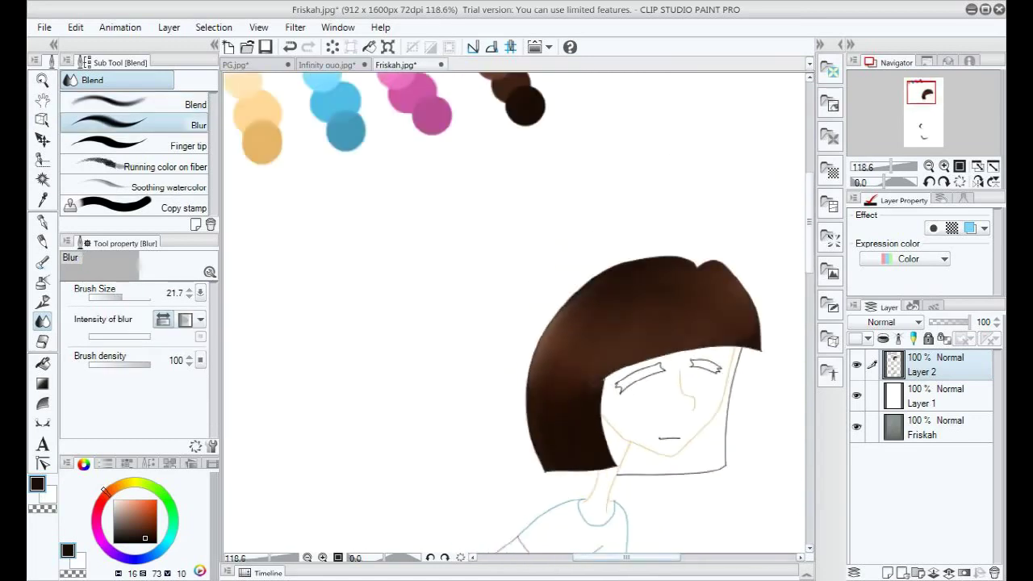
Sample the medium dark brown, auto-select the hair area behind the chin and cheek, and fill it.
scroll(484, 327, down, 1)
right_click(443, 127)
scroll(667, 436, up, 2)
click(43, 180)
click(586, 428)
scroll(586, 428, up, 1)
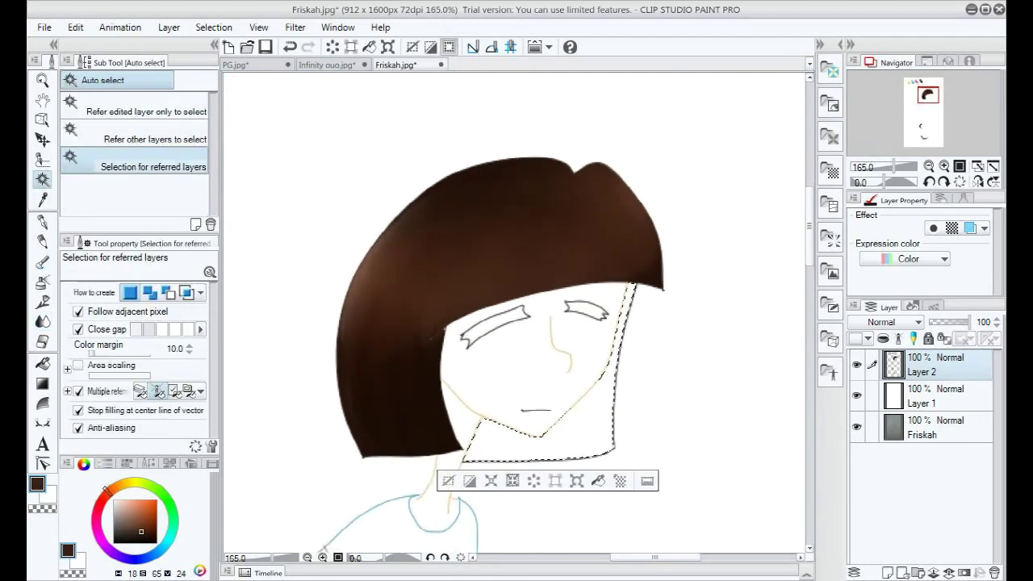
click(598, 481)
Shade the edges of the hair behind the chin in the darkest brown with the Soft airbrush at size 40.
scroll(605, 462, down, 2)
key(b)
scroll(581, 456, up, 1)
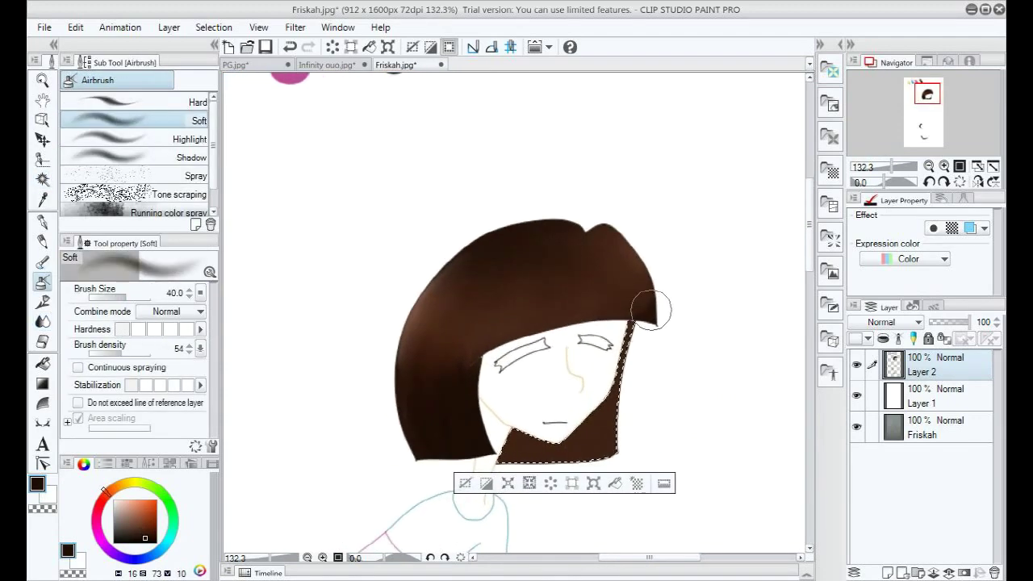
scroll(572, 424, up, 4)
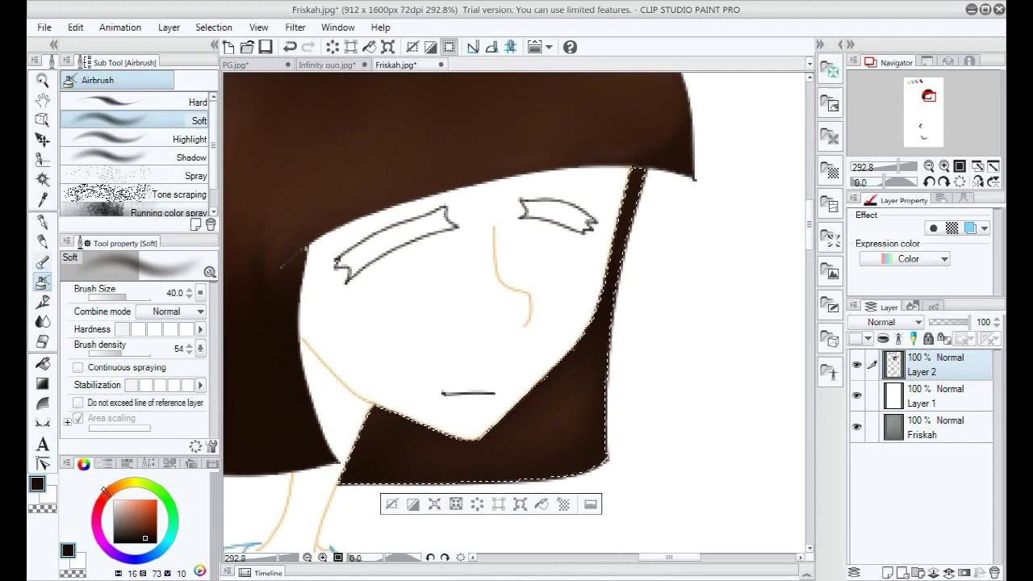
Smooth the shading behind the chin with the Blend brush at size 7.2 and clear the selection.
key(j)
click(134, 104)
scroll(600, 413, up, 1)
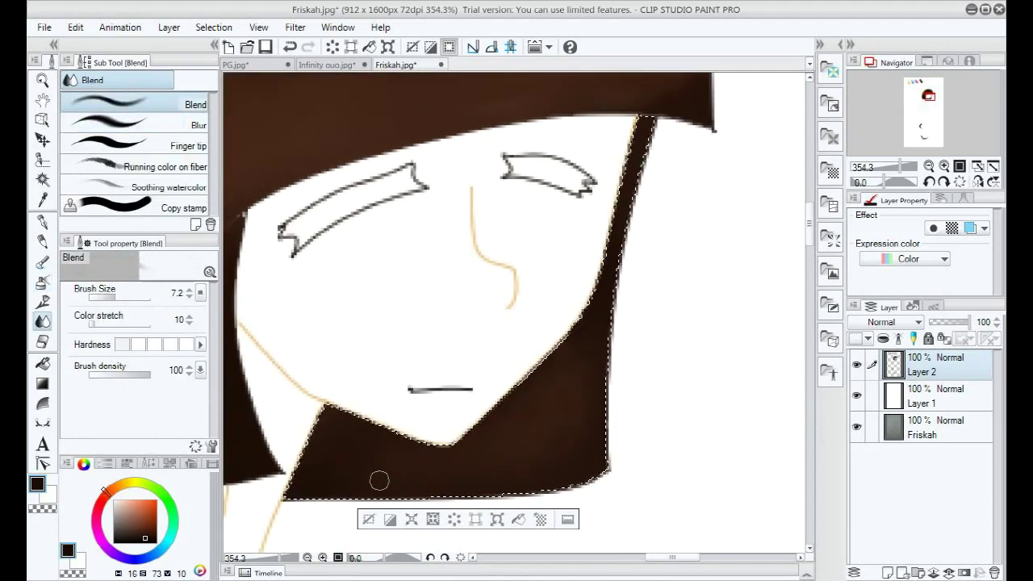
key(ctrl+d)
scroll(484, 387, down, 3)
scroll(325, 336, up, 2)
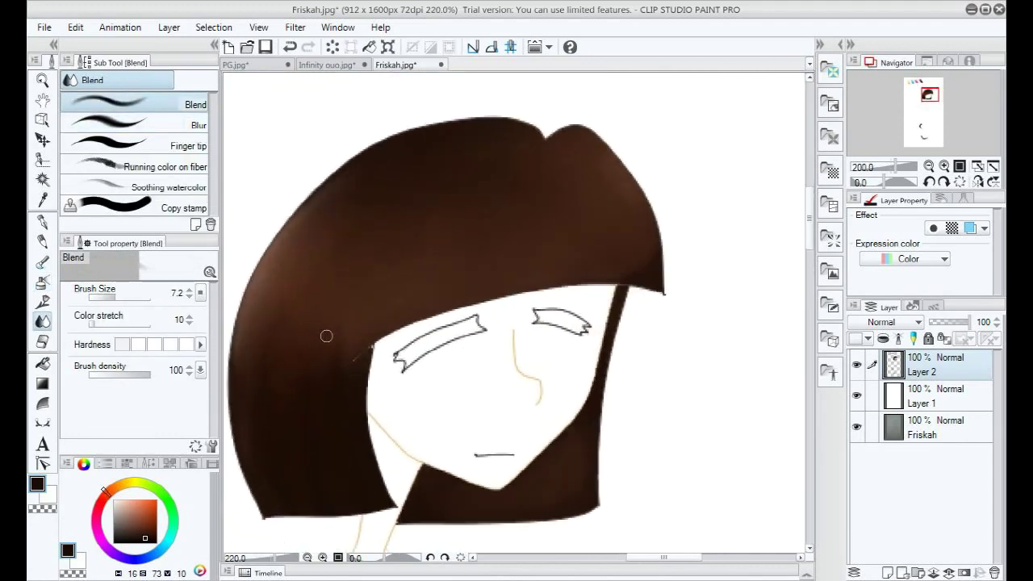
scroll(784, 279, down, 2)
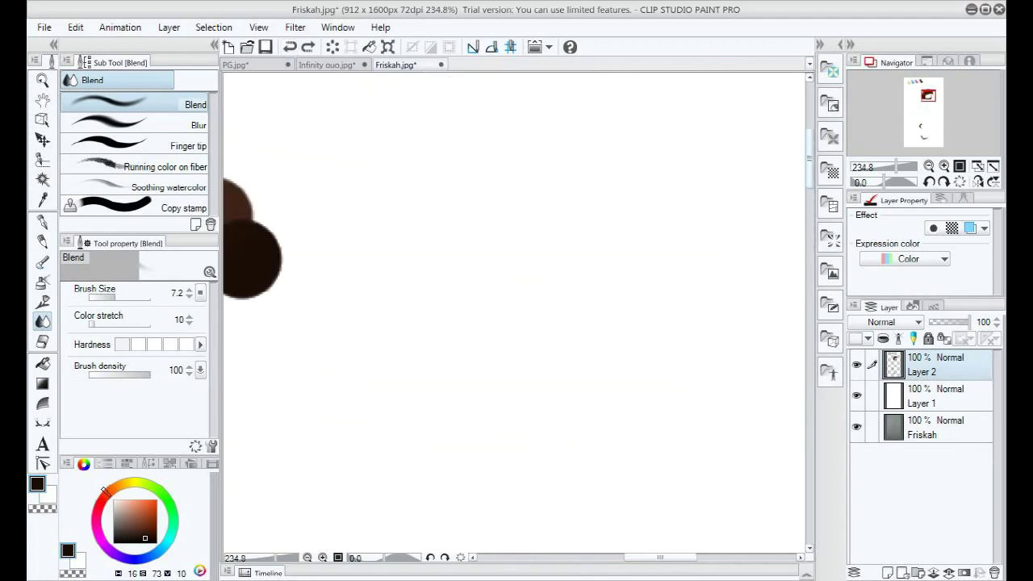
Draw a fine dark strand at the fringe's inner corner with the Turnip pen at size 0.8 and soften it with the Blend brush.
key(p)
scroll(323, 168, up, 4)
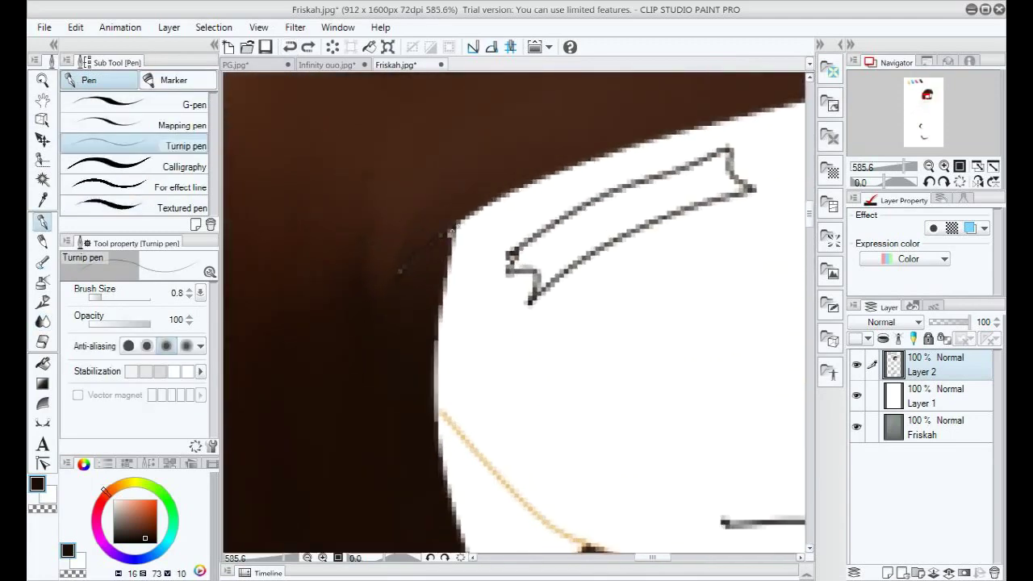
key(j)
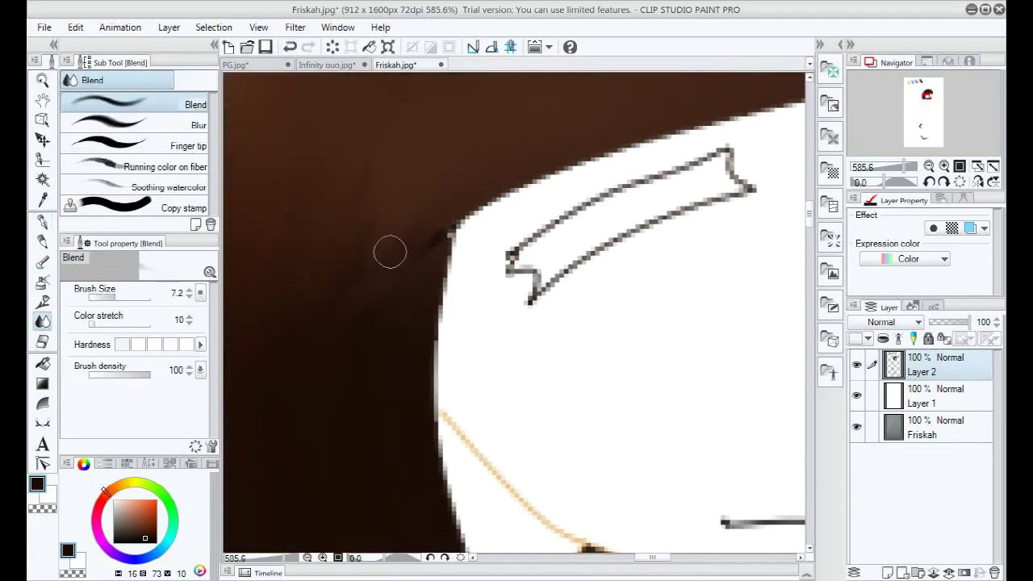
scroll(265, 415, down, 3)
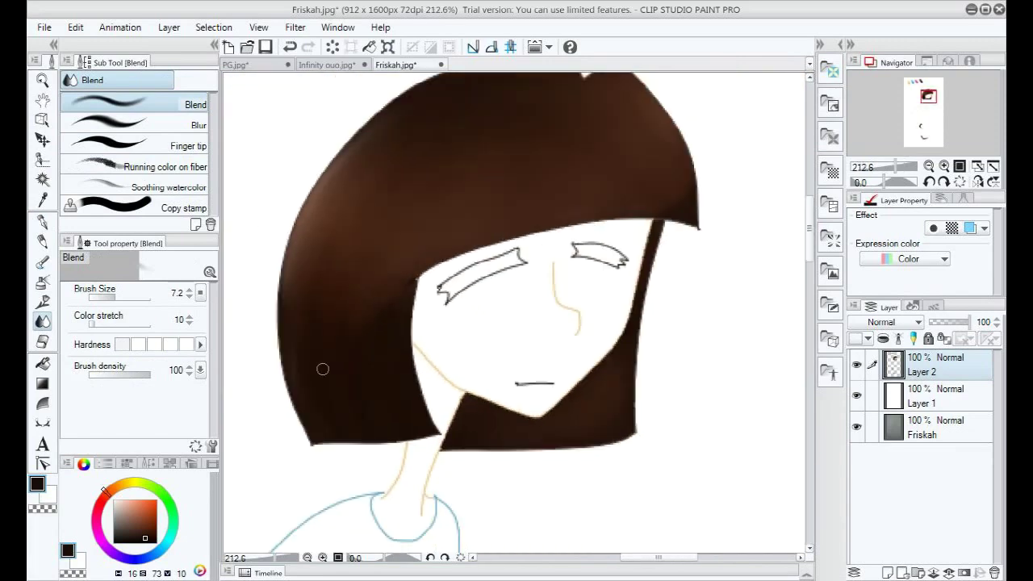
scroll(629, 299, down, 5)
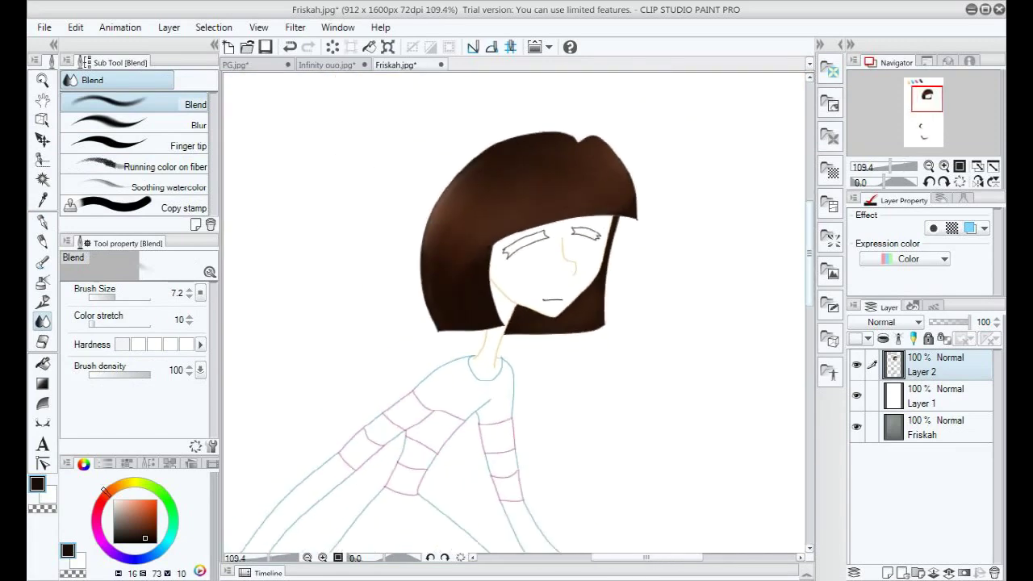
scroll(699, 291, down, 2)
scroll(714, 258, down, 2)
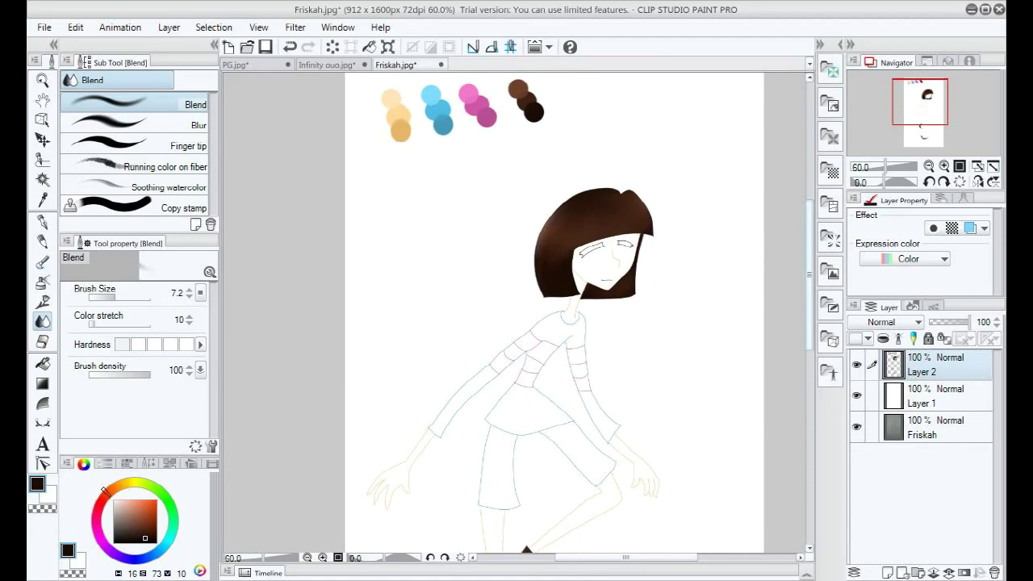
Sample the medium blue, auto-select the shorts section on the straight leg, and fill it.
scroll(714, 259, down, 2)
scroll(638, 323, up, 2)
right_click(511, 128)
scroll(636, 399, up, 3)
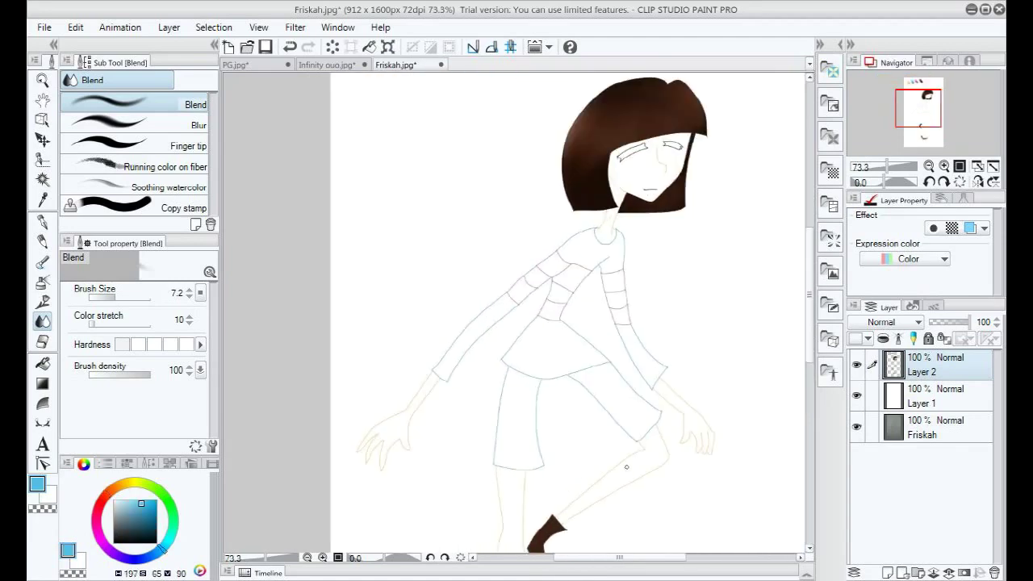
click(42, 180)
click(497, 416)
click(546, 490)
Shade the upper hem and inner edge of the straight-leg shorts section in dark blue with the Soft airbrush at size 40.
scroll(616, 383, down, 3)
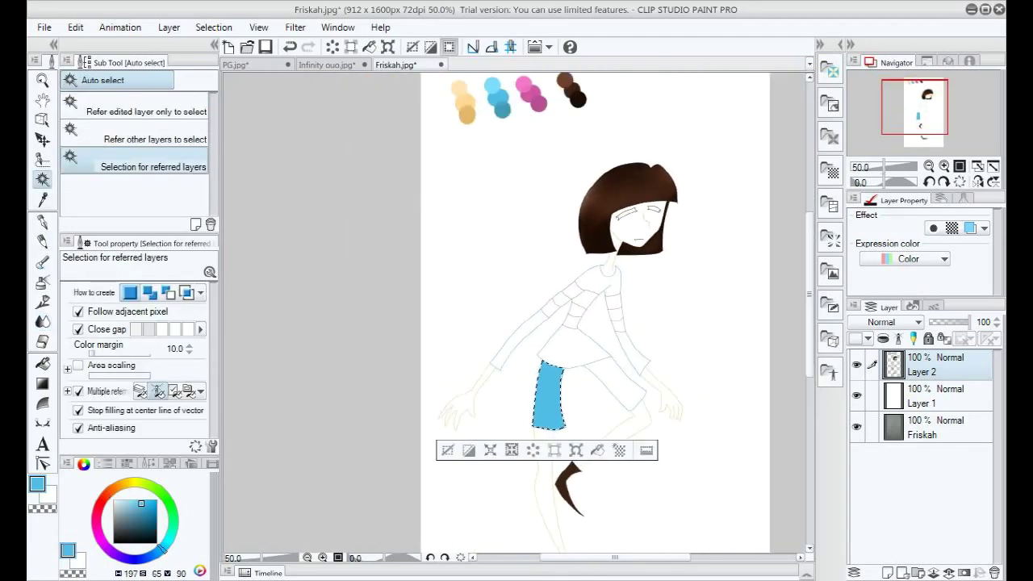
key(b)
scroll(500, 335, up, 2)
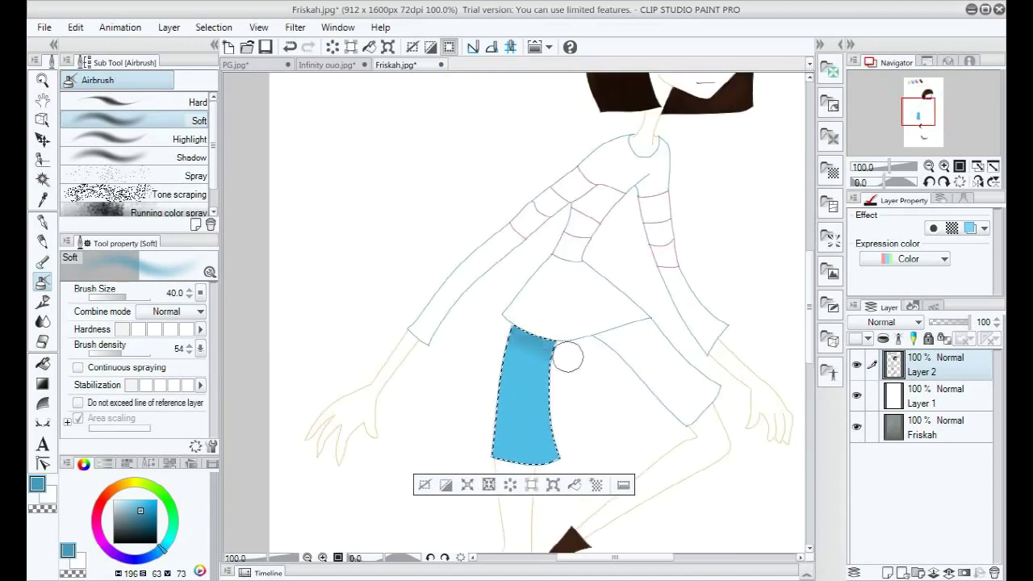
Highlight the outer side of the straight-leg shorts section in the lightest blue with the Soft airbrush, keeping the area selected.
scroll(455, 463, down, 3)
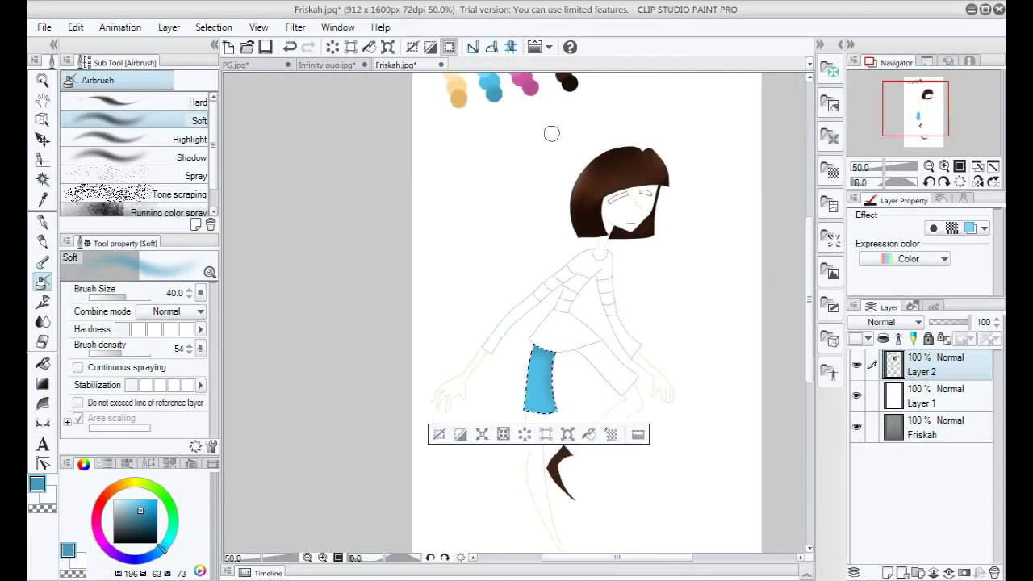
scroll(574, 385, up, 4)
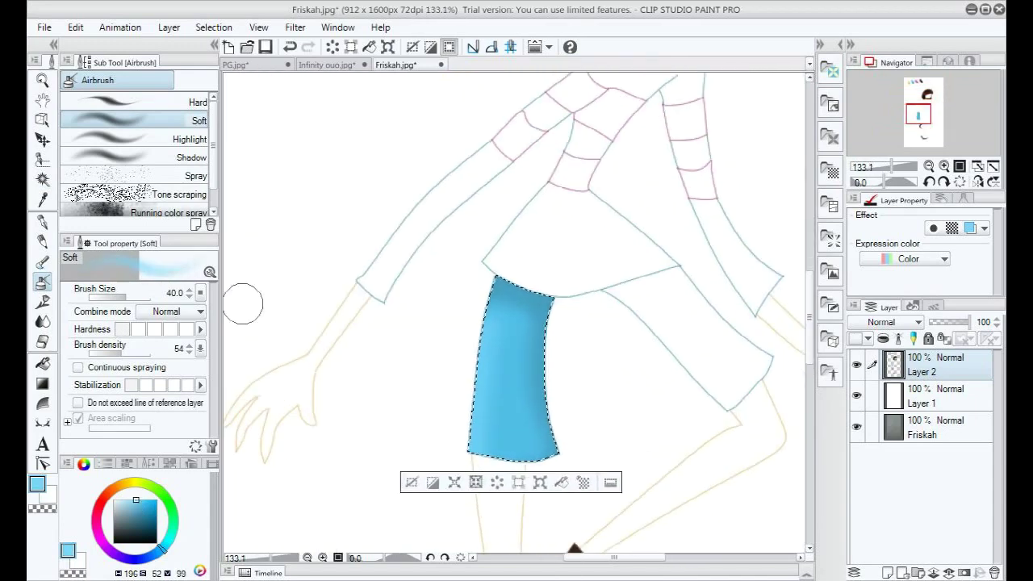
click(412, 482)
click(290, 47)
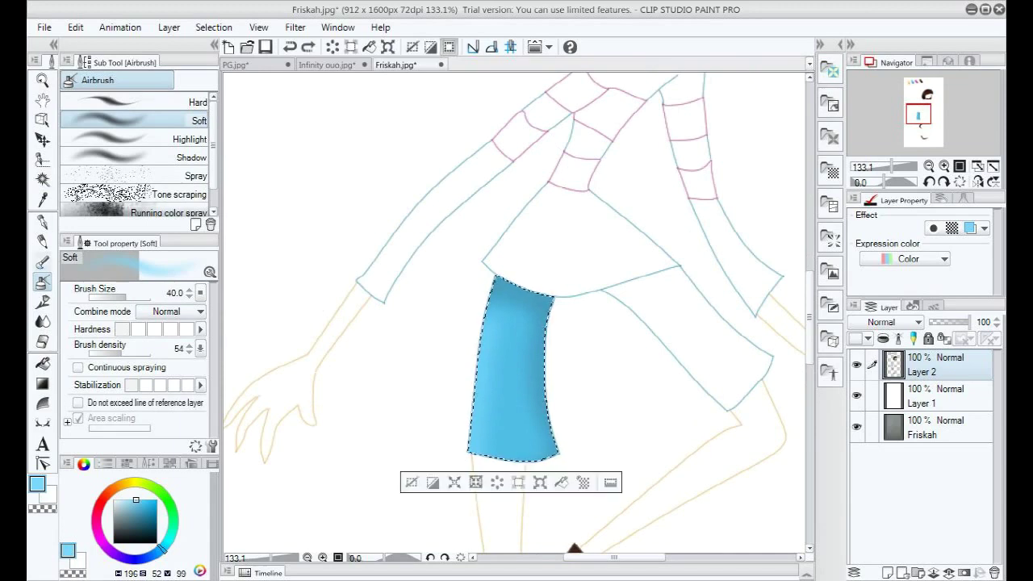
Blend the straight-leg shorts shading with Running color on fiber and Blur at size 21.7, and clear the selection.
click(43, 321)
scroll(491, 380, up, 3)
click(136, 165)
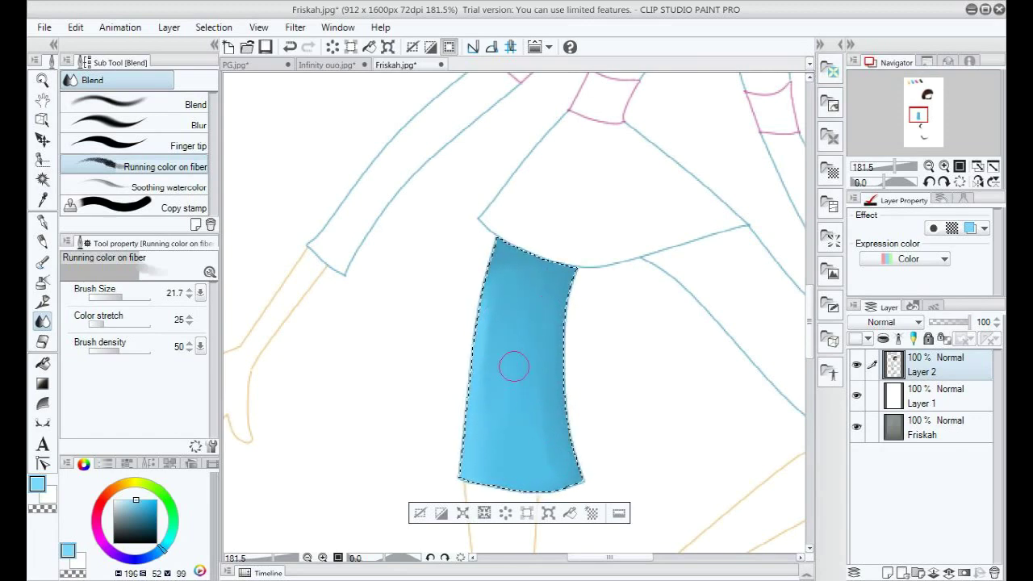
scroll(495, 385, down, 2)
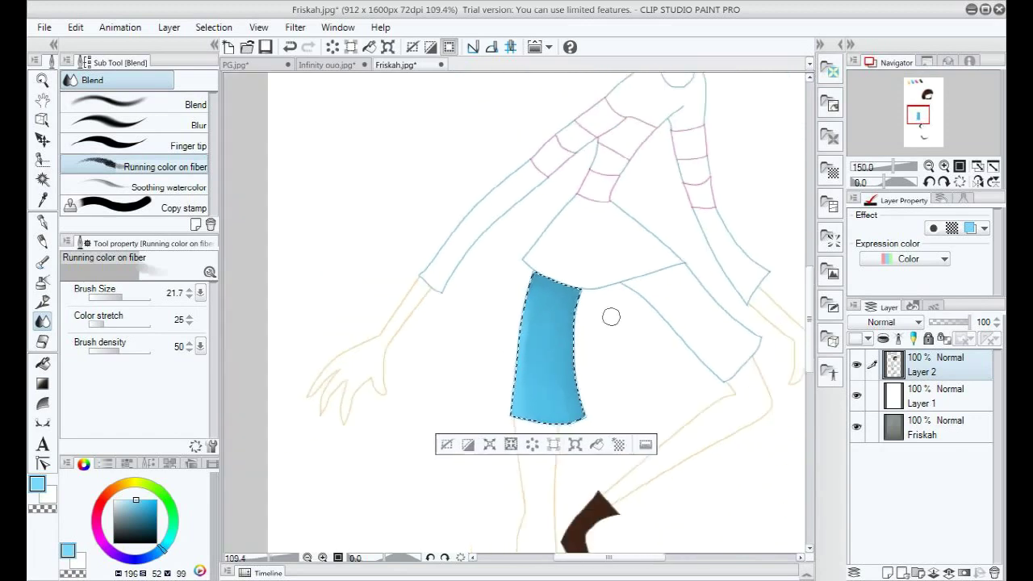
scroll(564, 393, up, 1)
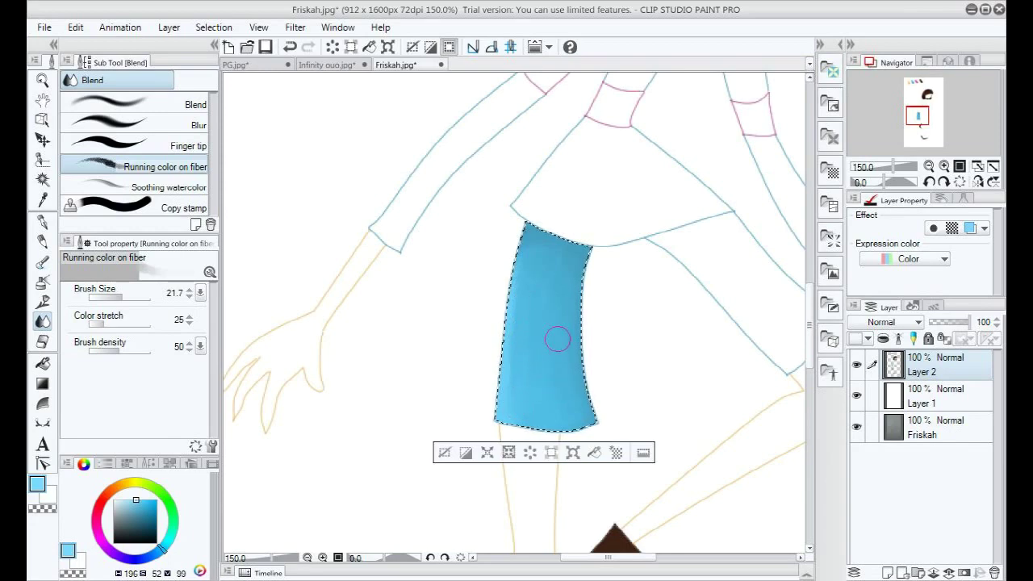
scroll(560, 347, down, 5)
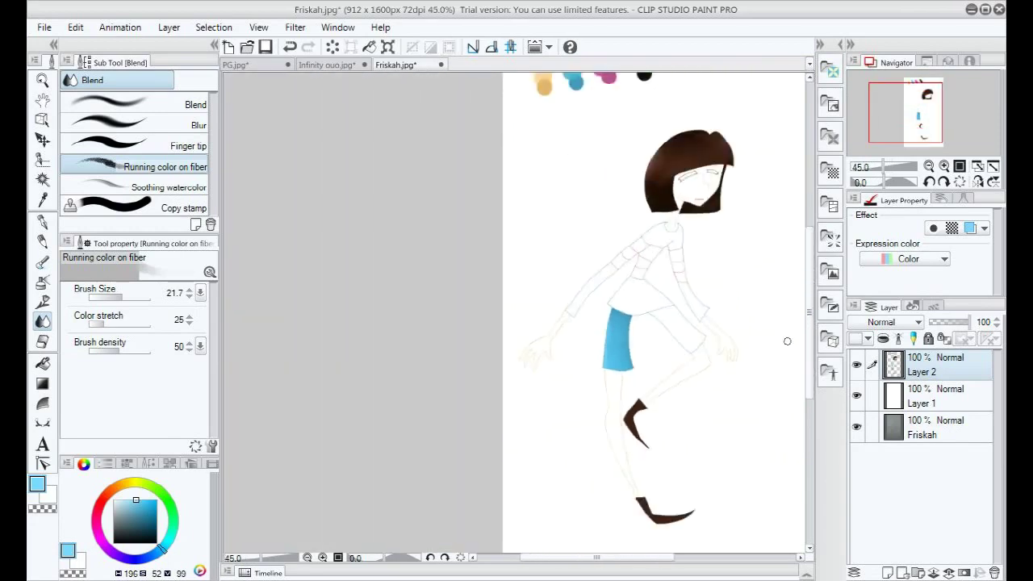
scroll(600, 329, up, 3)
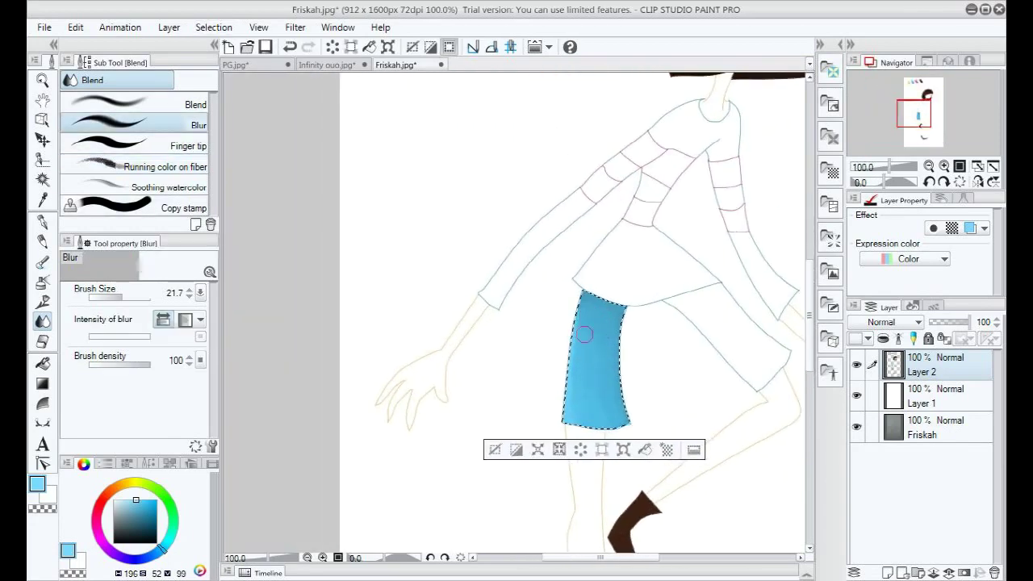
click(494, 449)
Sample the medium blue, auto-select the shorts section on the bent leg, and fill it.
scroll(558, 424, down, 1)
scroll(561, 396, down, 1)
right_click(533, 115)
scroll(596, 323, up, 1)
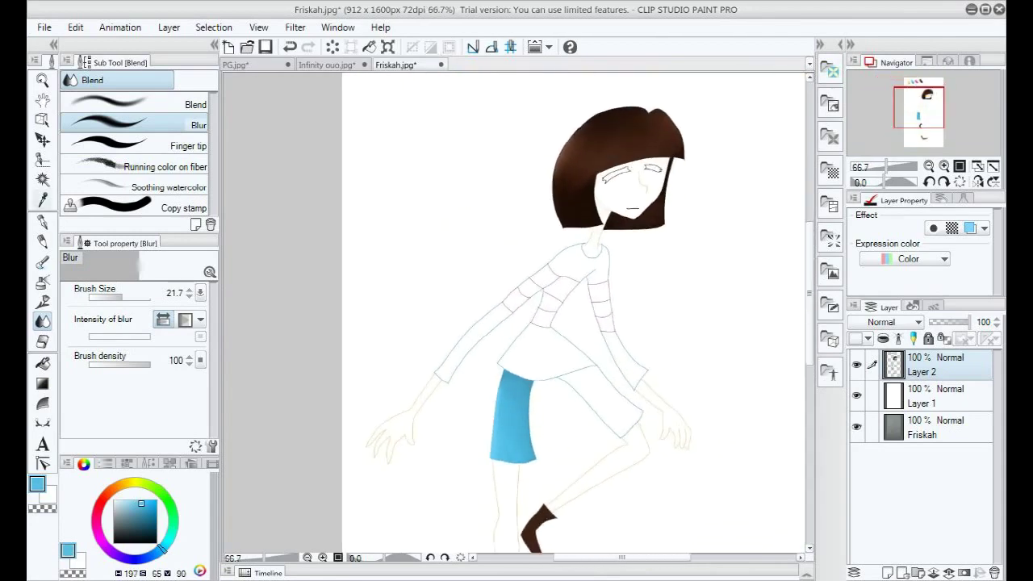
click(43, 179)
click(602, 399)
click(649, 456)
Sample the dark blue and shade the edges of the bent-leg shorts section with the Soft airbrush at size 40.
scroll(598, 388, down, 1)
right_click(530, 91)
scroll(646, 400, up, 1)
click(43, 282)
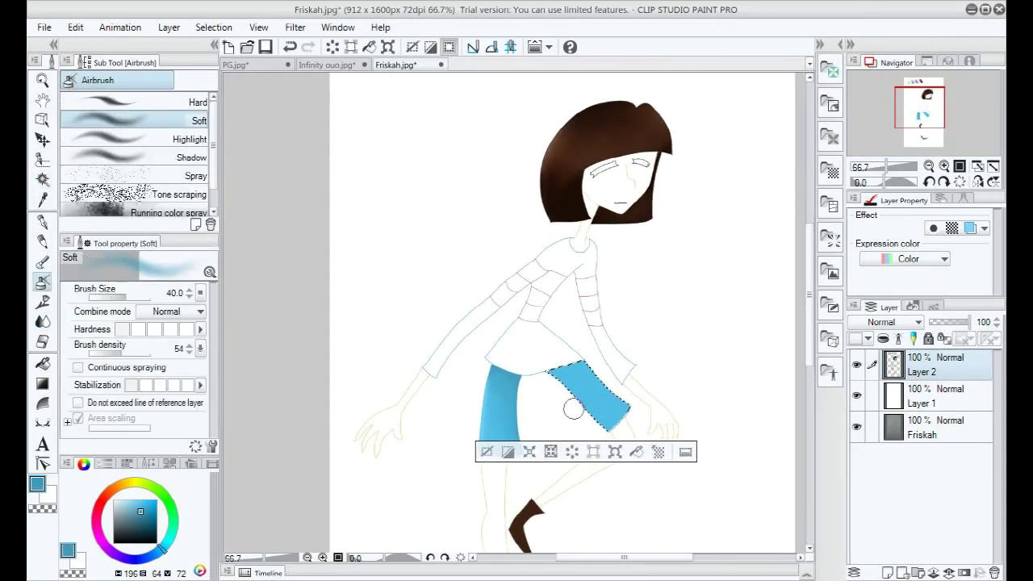
scroll(628, 420, up, 1)
drag(550, 362, 602, 415)
Sample the lightest blue and airbrush soft highlights along the middle of the bent-leg shorts section.
scroll(667, 401, down, 2)
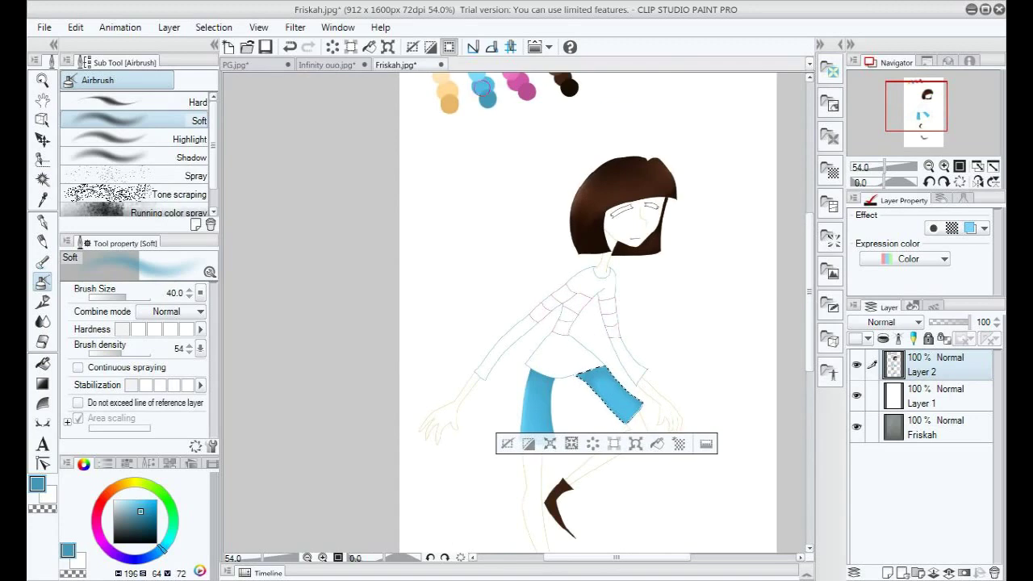
right_click(484, 91)
scroll(618, 408, up, 2)
drag(576, 374, 599, 406)
scroll(723, 408, down, 1)
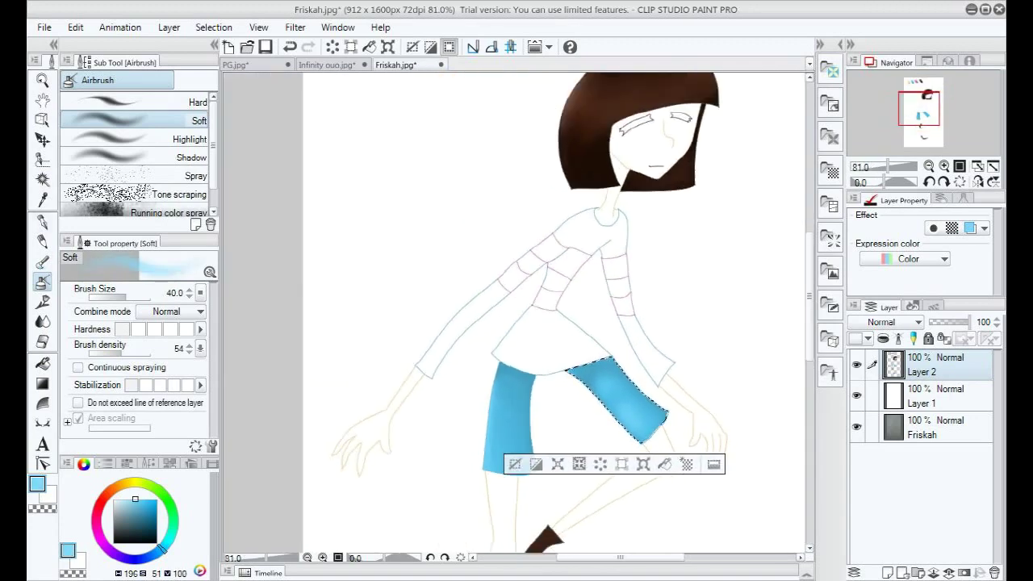
Blend the bent-leg shorts shading with Running color on fiber and Blur at size 21.7, and clear the selection.
key(j)
scroll(661, 386, up, 3)
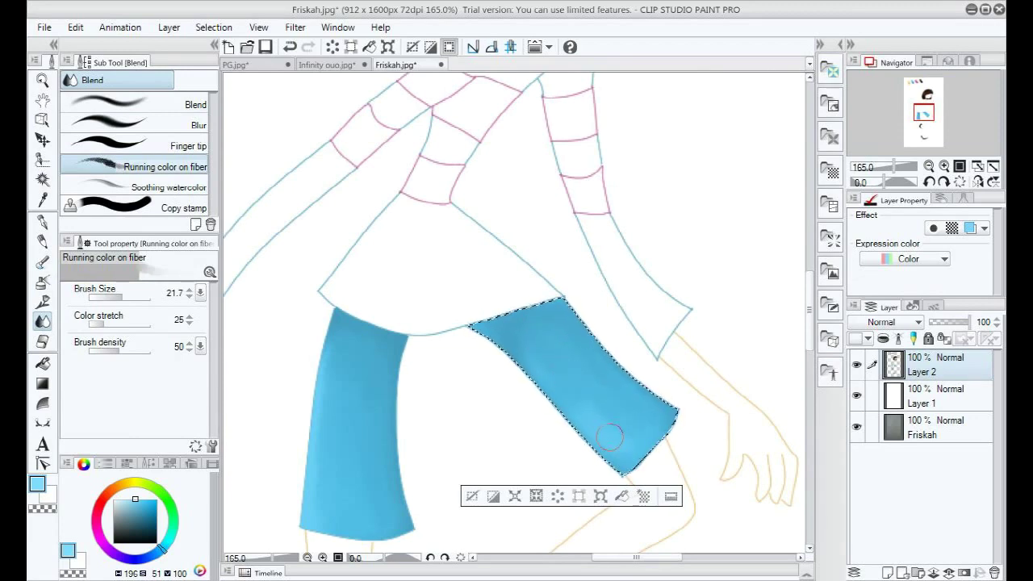
scroll(607, 371, down, 4)
click(178, 125)
scroll(615, 376, up, 1)
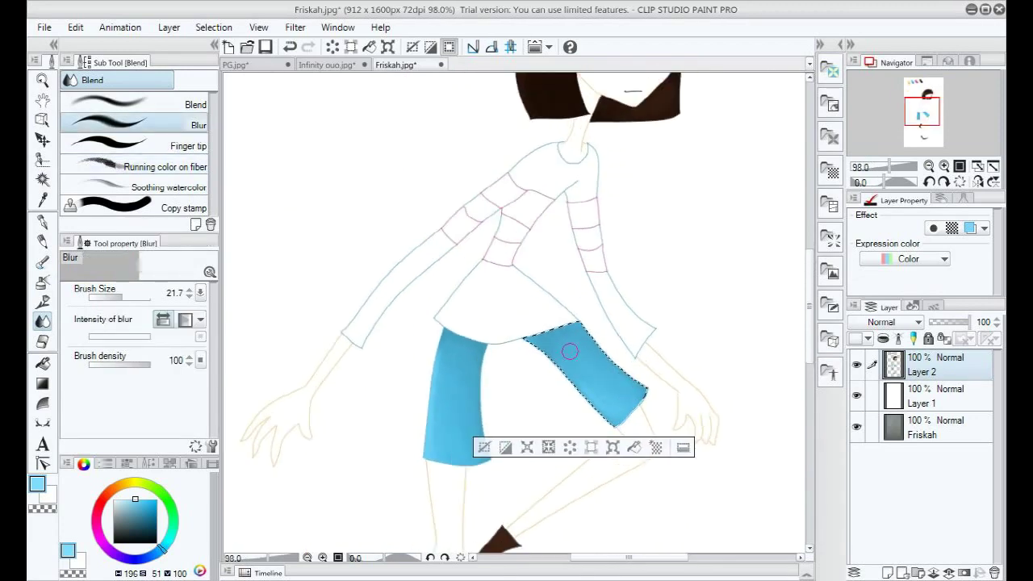
key(ctrl+d)
Sample the medium blue, auto-select the shirt's flared bottom panel above the shorts, and fill it.
scroll(627, 403, down, 5)
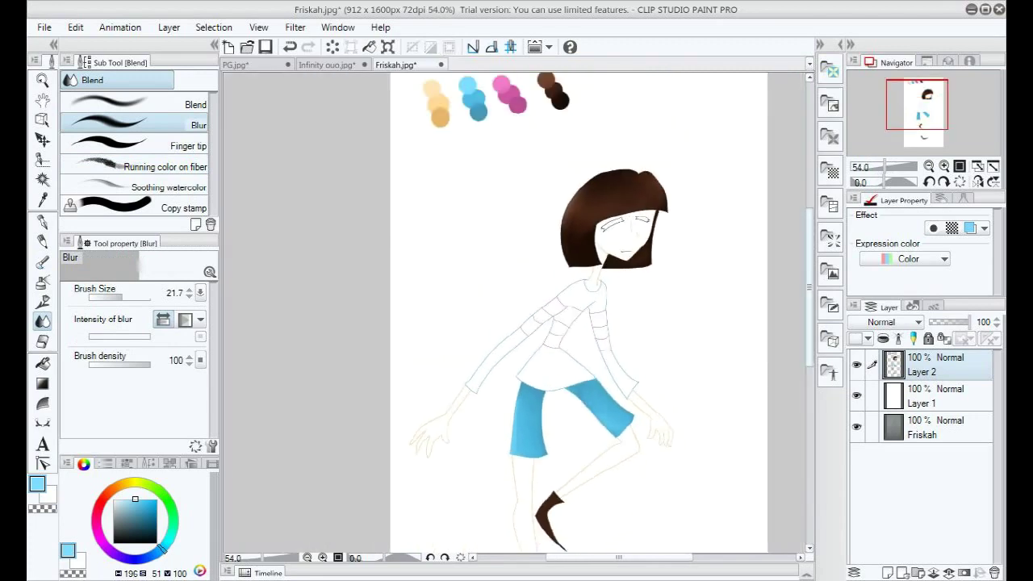
scroll(570, 387, up, 4)
scroll(565, 386, down, 3)
alt+click(453, 93)
scroll(557, 318, up, 4)
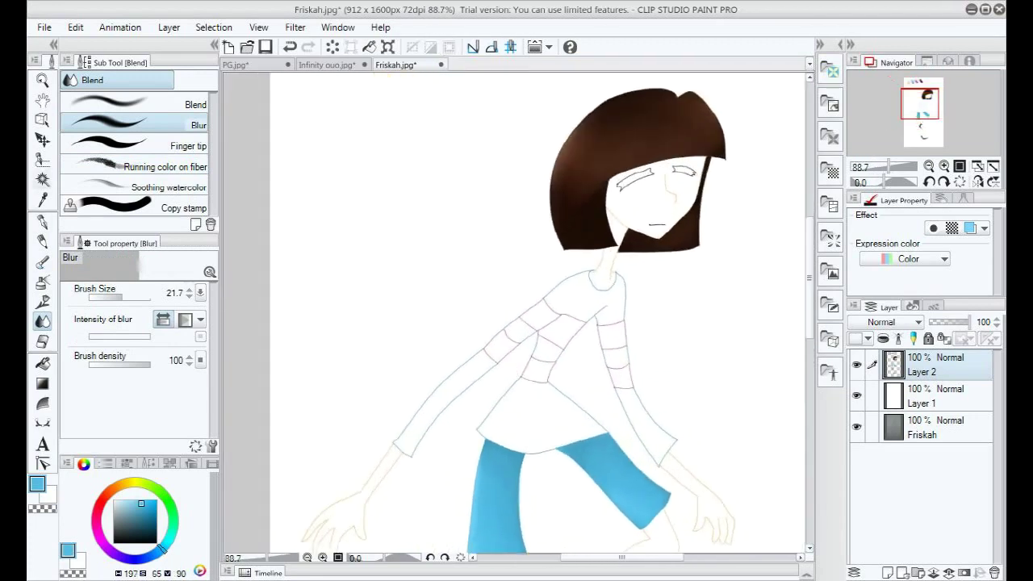
click(42, 180)
click(550, 416)
click(597, 472)
scroll(596, 404, up, 2)
Sample the dark blue and airbrush fold shadows on the shirt's bottom panel with the Soft airbrush at size 21.7.
scroll(596, 396, down, 3)
scroll(548, 363, down, 4)
alt+click(473, 95)
scroll(565, 355, up, 3)
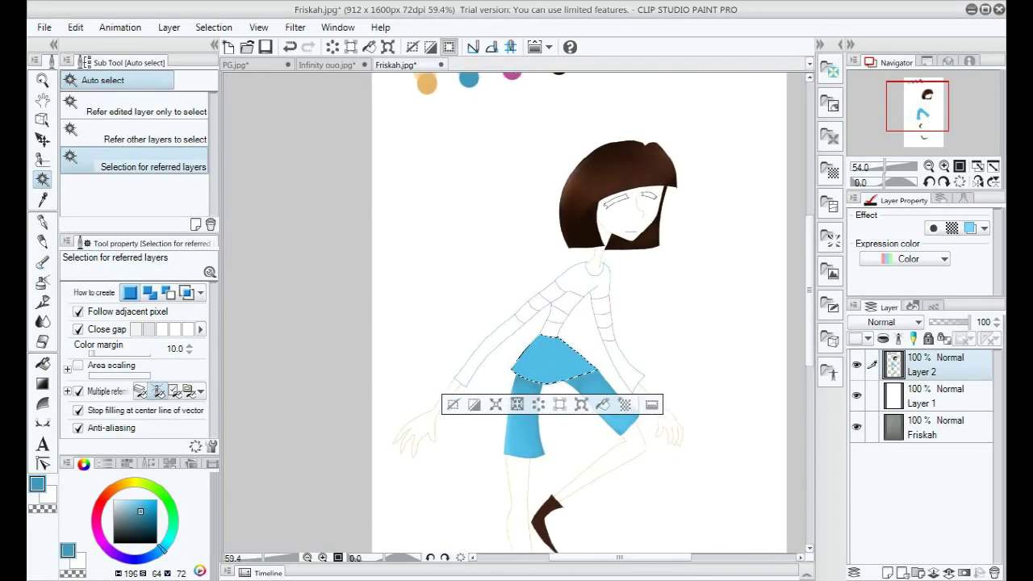
click(42, 282)
scroll(514, 311, up, 9)
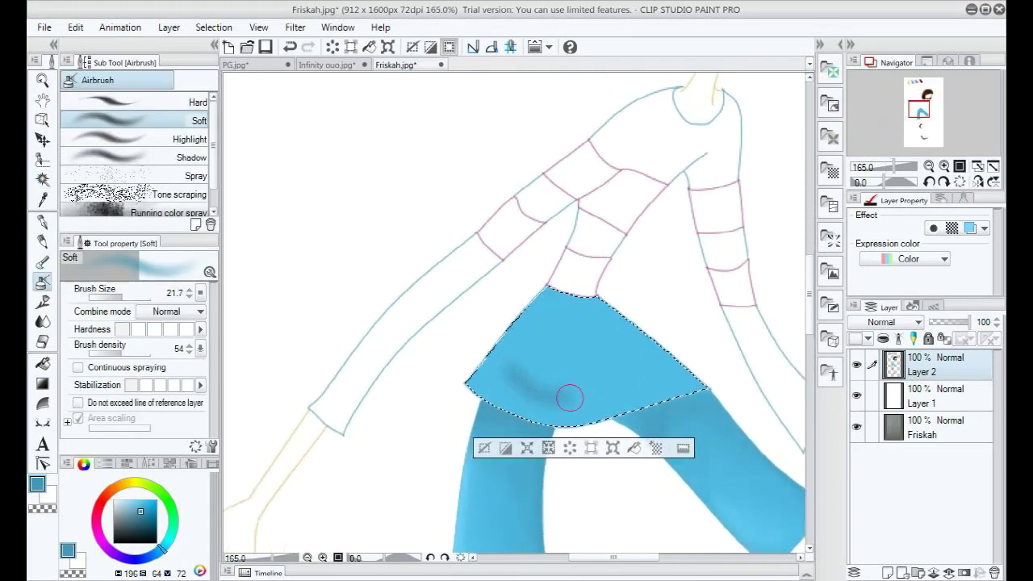
scroll(549, 386, down, 3)
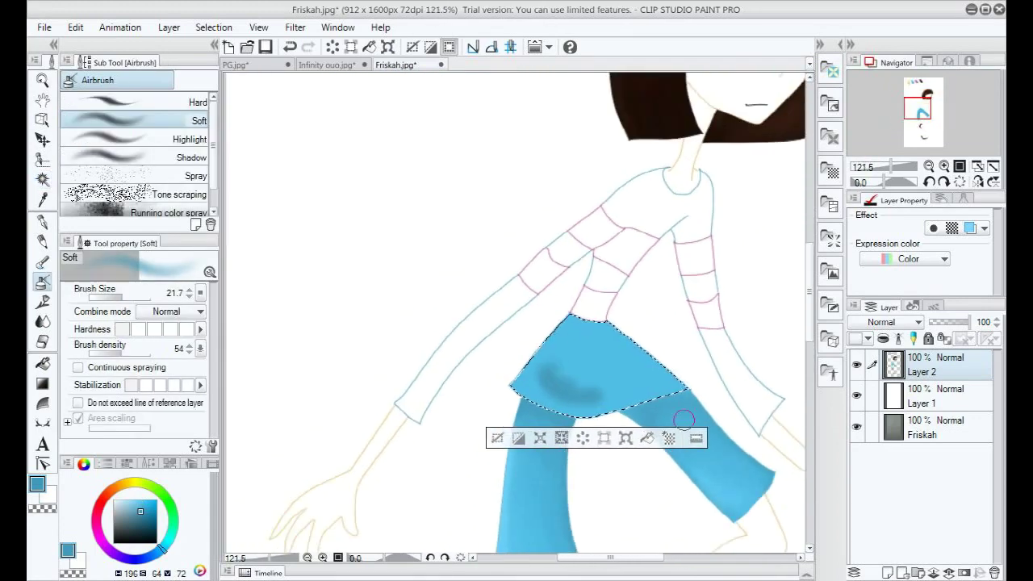
scroll(684, 420, up, 8)
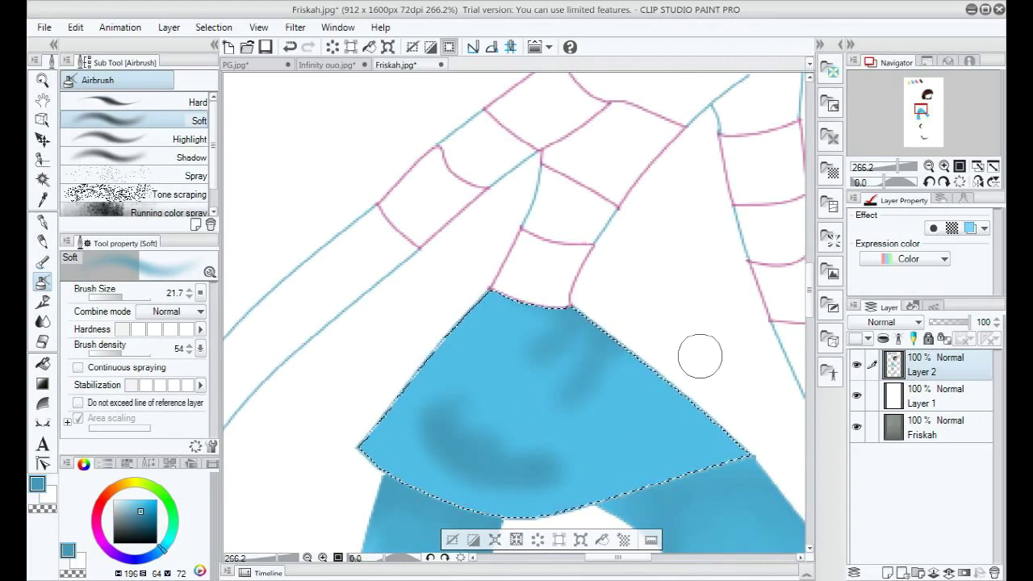
scroll(700, 356, down, 3)
scroll(631, 342, up, 2)
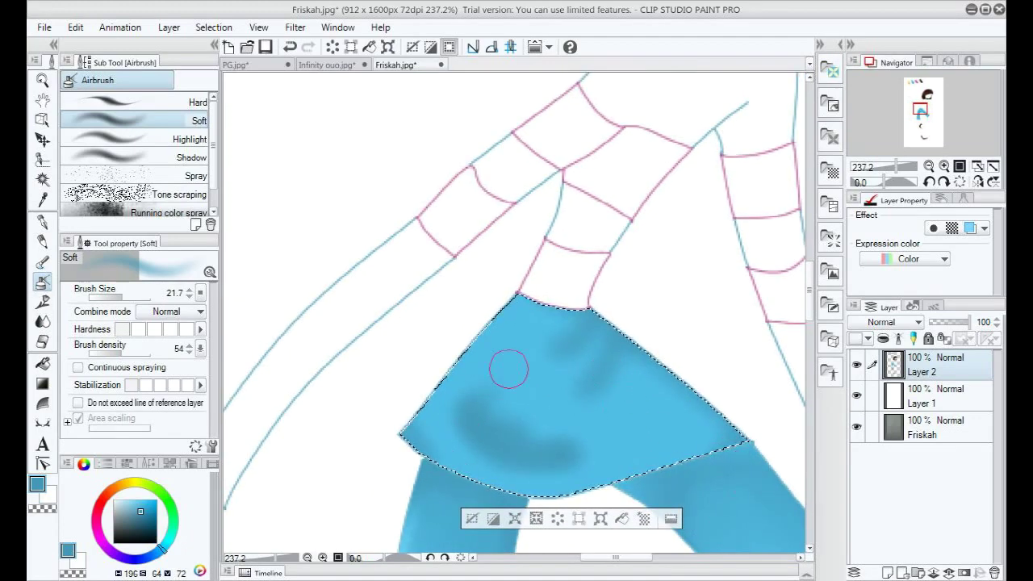
Sample the lightest blue and add highlights around the fold shadows on the shirt's bottom panel with the Soft airbrush.
scroll(509, 368, down, 5)
scroll(502, 355, up, 3)
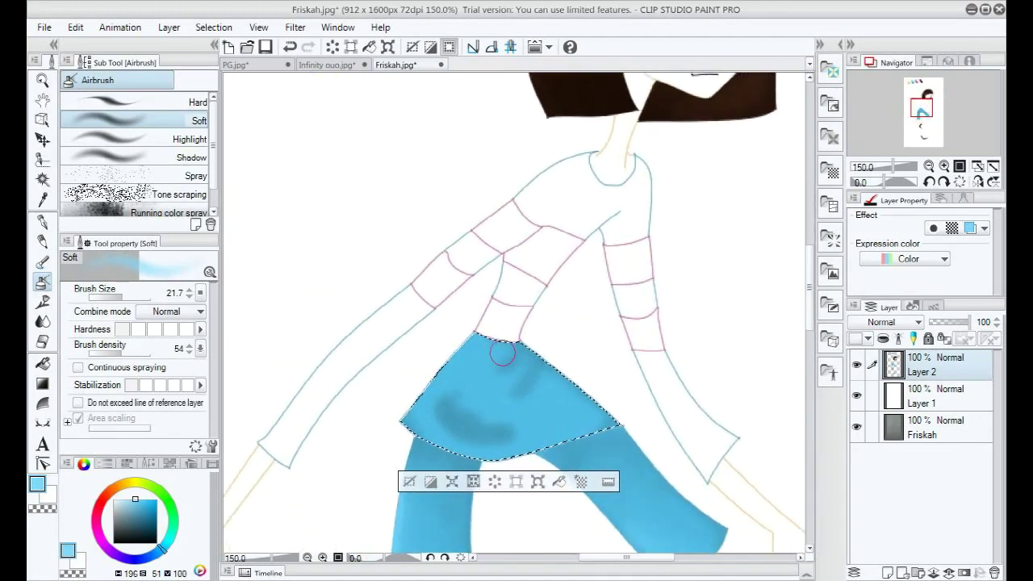
scroll(484, 420, up, 2)
scroll(476, 292, down, 2)
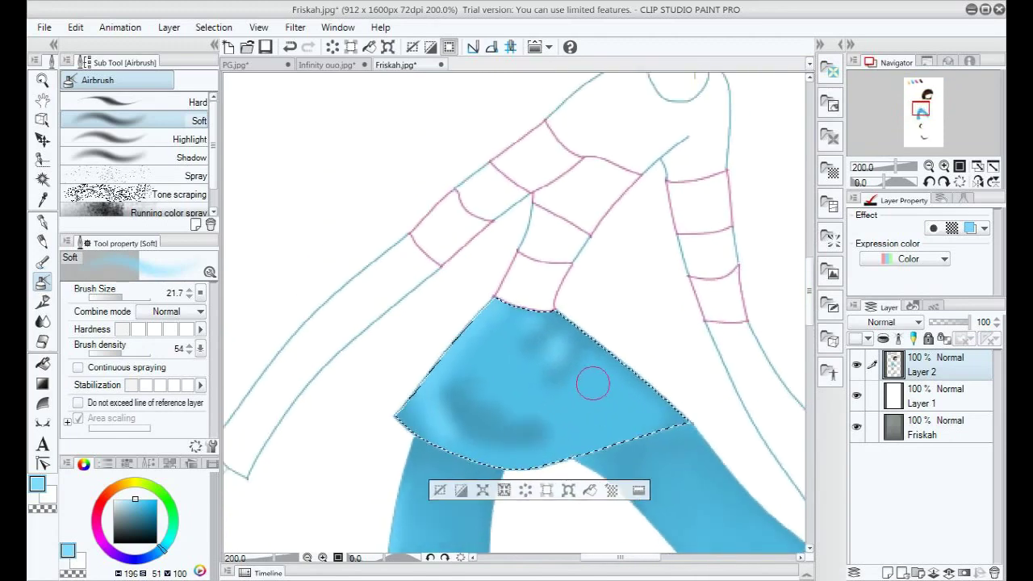
Blend the highlights and fold shadows on the shirt's bottom panel with Running color on fiber at size 21.7.
key(j)
scroll(551, 364, up, 1)
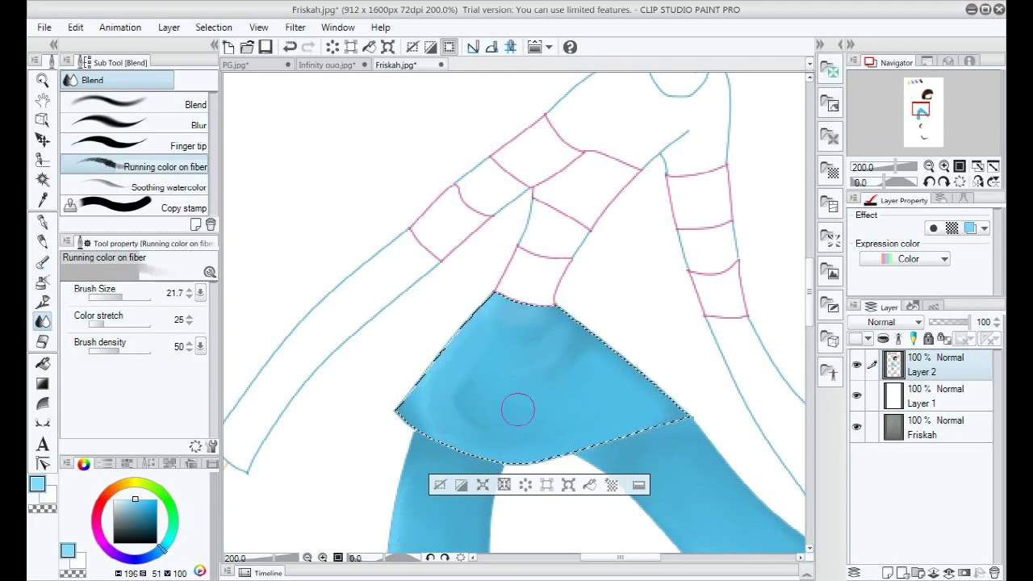
scroll(590, 380, up, 4)
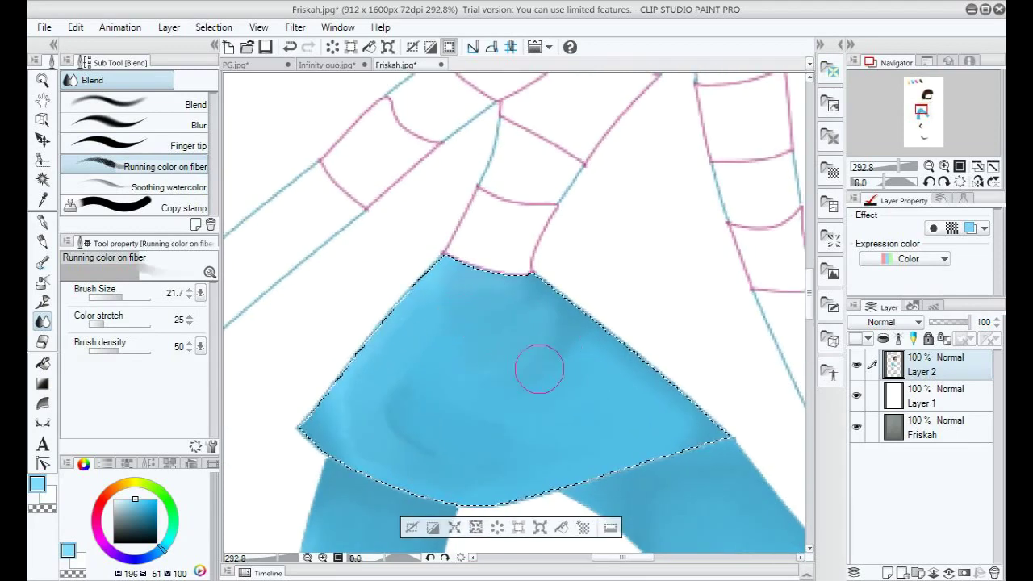
mouse_move(348, 422)
mouse_down()
mouse_move(390, 445)
mouse_move(347, 419)
mouse_up()
scroll(525, 410, down, 3)
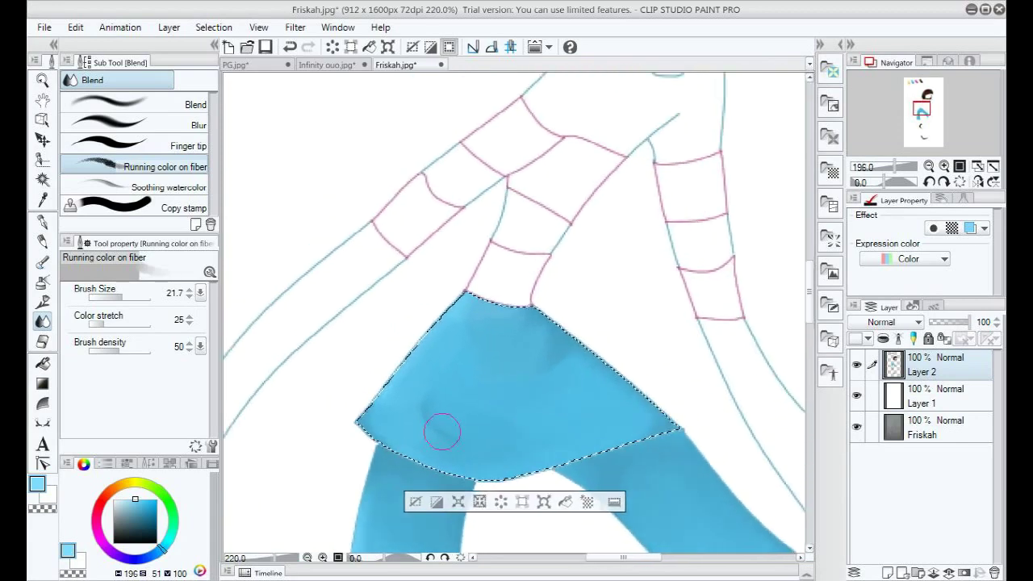
scroll(566, 389, down, 4)
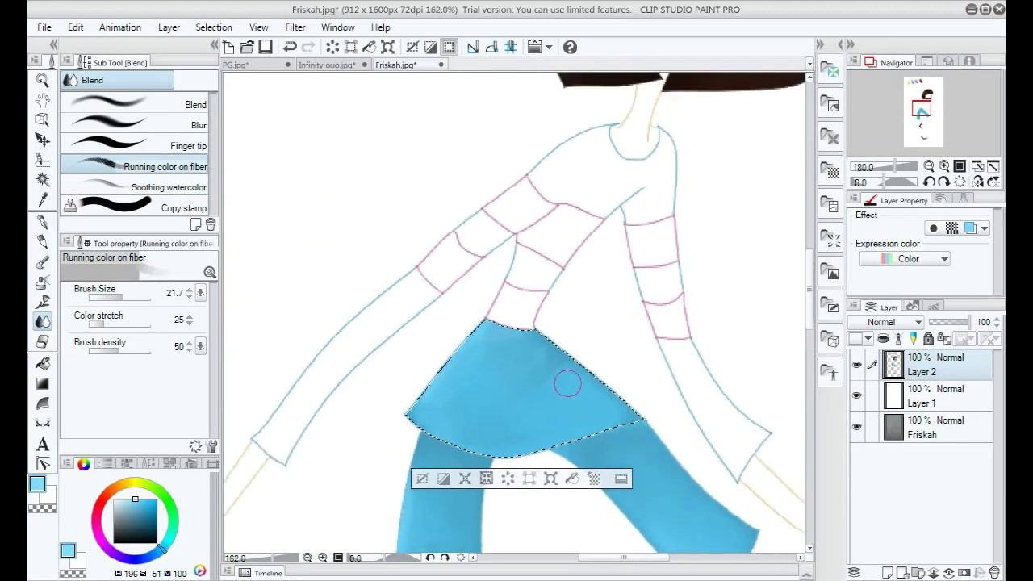
Soften the bottom panel's shading with Blur at size 21.7 and clear the selection.
click(153, 123)
scroll(554, 375, up, 3)
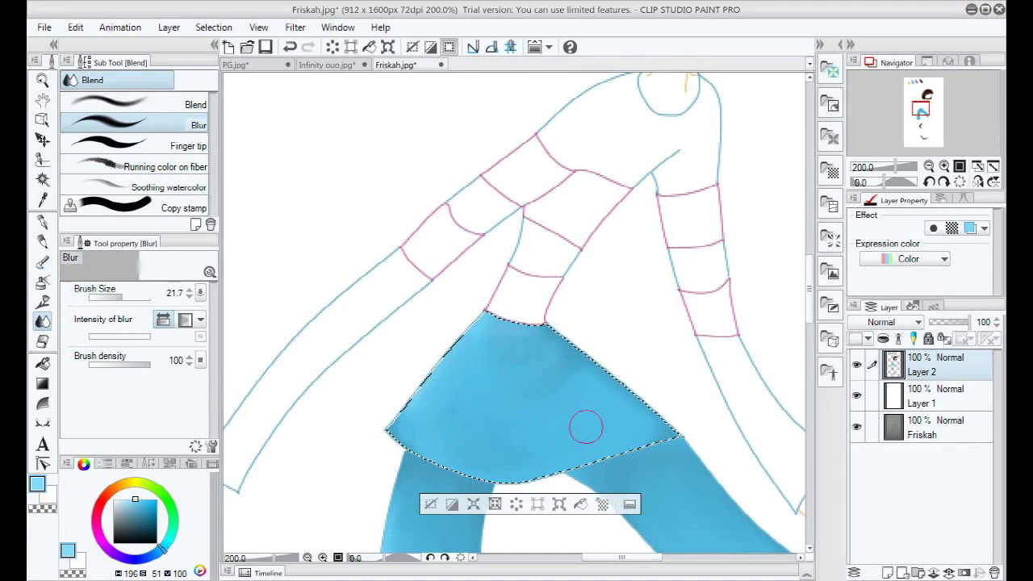
scroll(542, 367, down, 2)
key(ctrl+d)
Sample the medium blue and fill the blue middle stripes on the shirt's torso and both upper sleeves.
scroll(625, 418, down, 4)
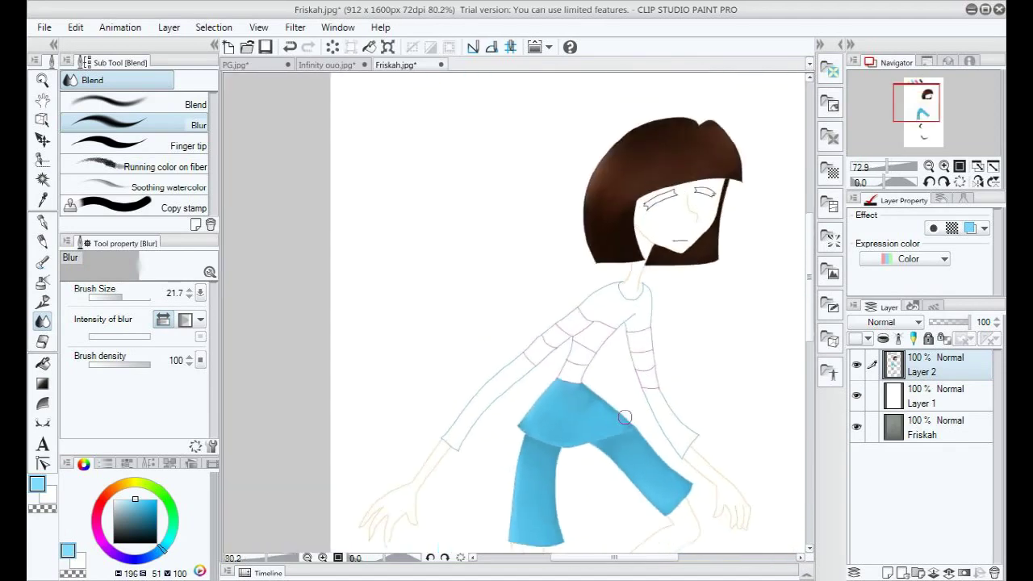
scroll(627, 422, up, 3)
scroll(627, 422, down, 5)
scroll(576, 229, up, 2)
right_click(503, 135)
scroll(618, 401, up, 4)
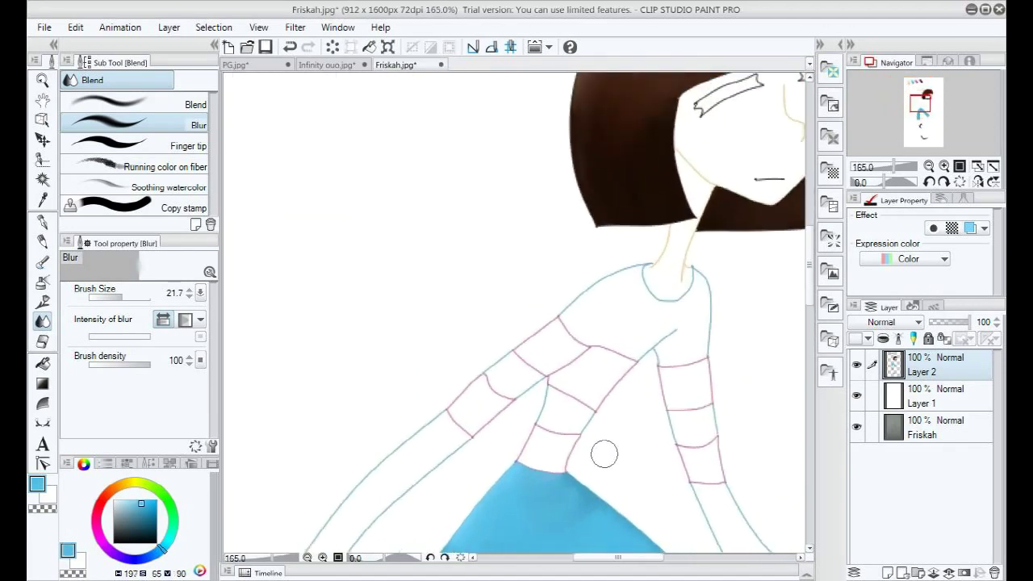
key(w)
key(b)
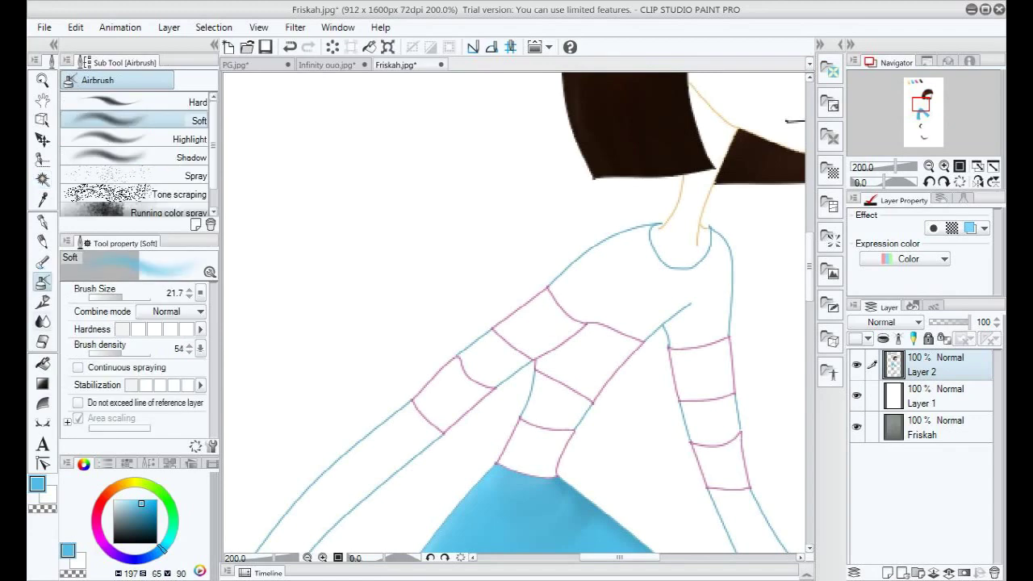
key(g)
click(560, 401)
scroll(641, 416, down, 3)
click(578, 394)
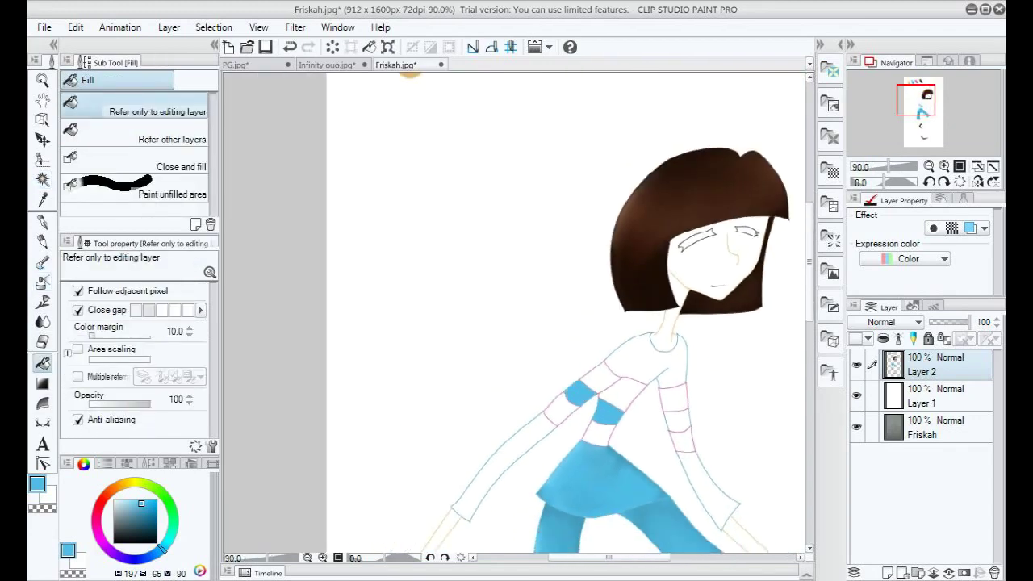
drag(810, 266, 810, 297)
scroll(700, 340, down, 2)
scroll(700, 340, up, 2)
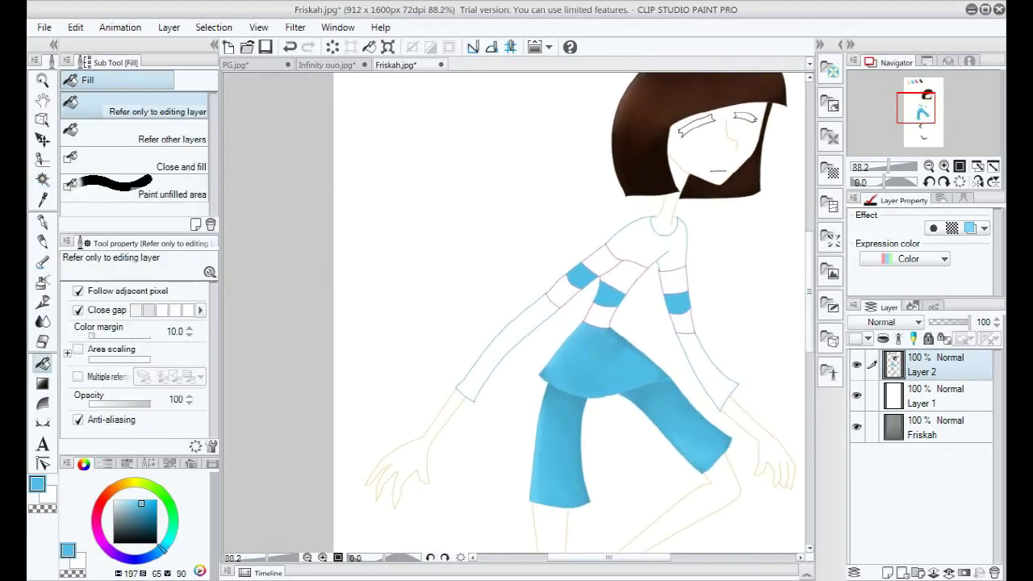
Auto-select the long lower section of each sleeve in turn, fill it with the medium blue, and clear the selection.
key(w)
click(502, 347)
click(558, 423)
scroll(557, 424, down, 4)
scroll(557, 424, up, 2)
scroll(557, 424, down, 1)
scroll(545, 242, up, 1)
key(ctrl+d)
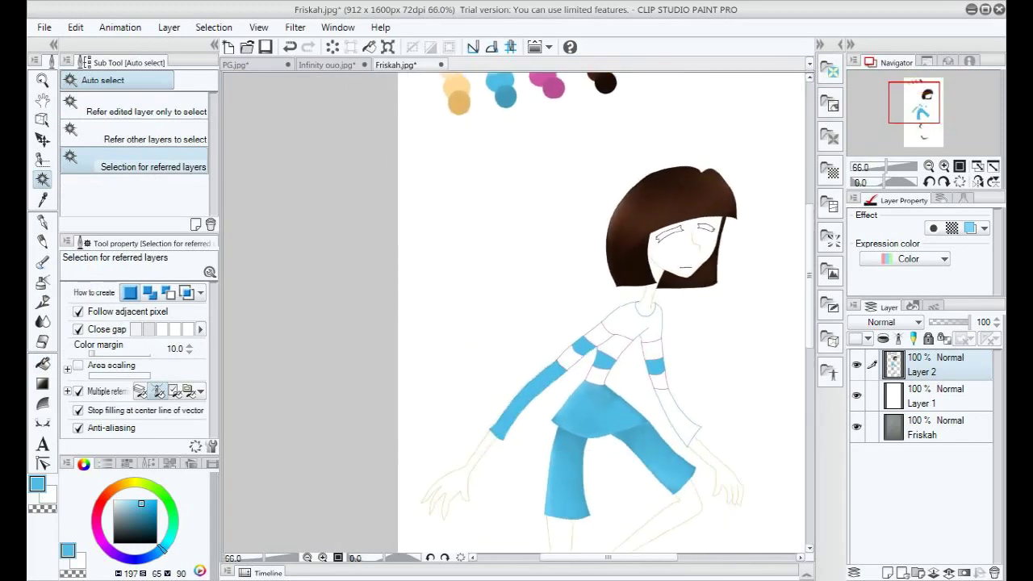
click(676, 416)
click(727, 465)
key(ctrl+d)
Auto-select the shirt's chest and shoulder area below the collar and fill it with the medium blue.
scroll(666, 322, up, 2)
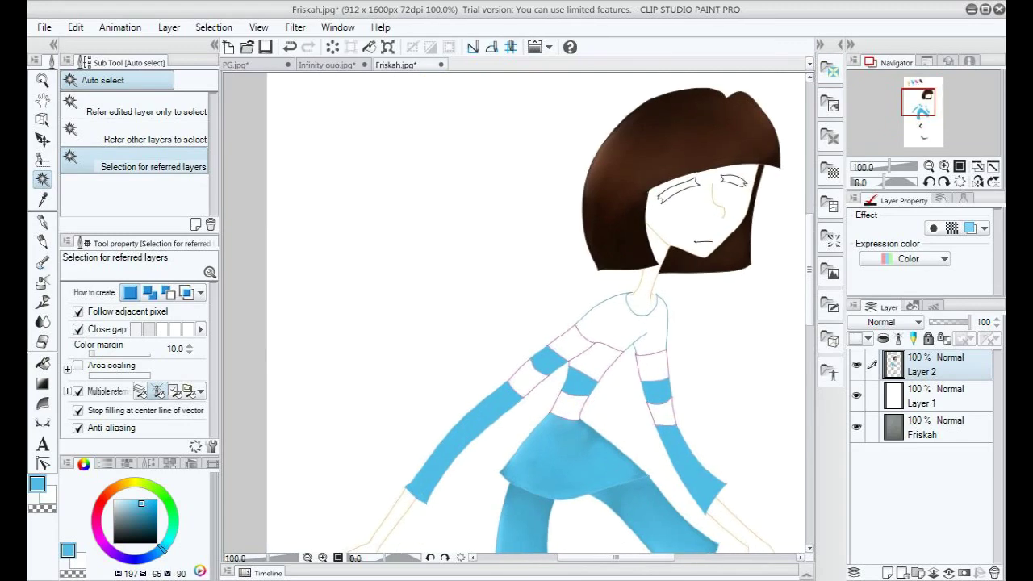
click(614, 324)
scroll(645, 325, up, 1)
click(662, 375)
Sample the dark blue and airbrush shadows around the collar, underarm and shoulder folds with the Soft airbrush at size 21.7.
scroll(682, 323, down, 4)
right_click(553, 136)
scroll(686, 262, up, 2)
scroll(650, 355, up, 5)
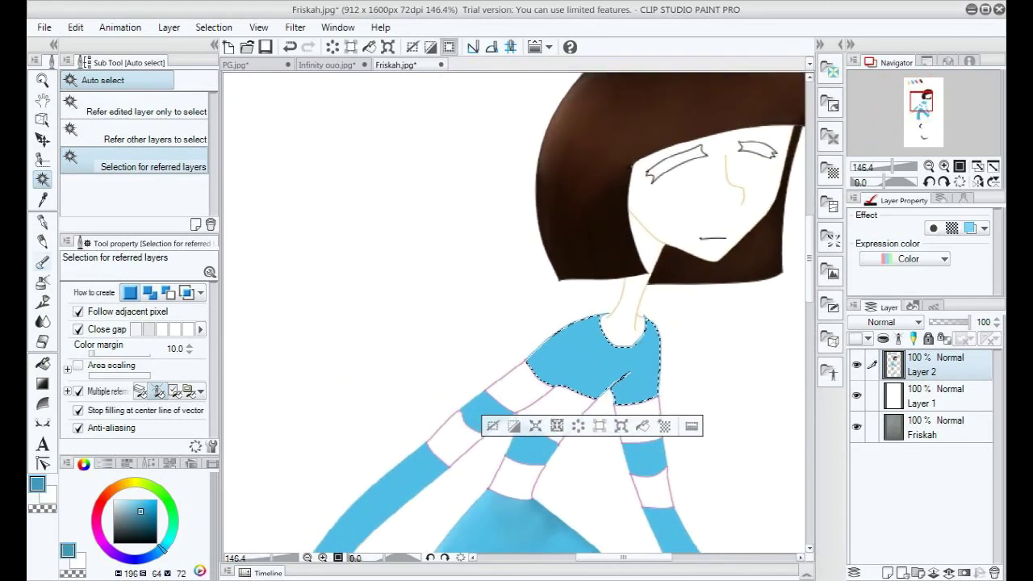
key(b)
scroll(621, 416, up, 4)
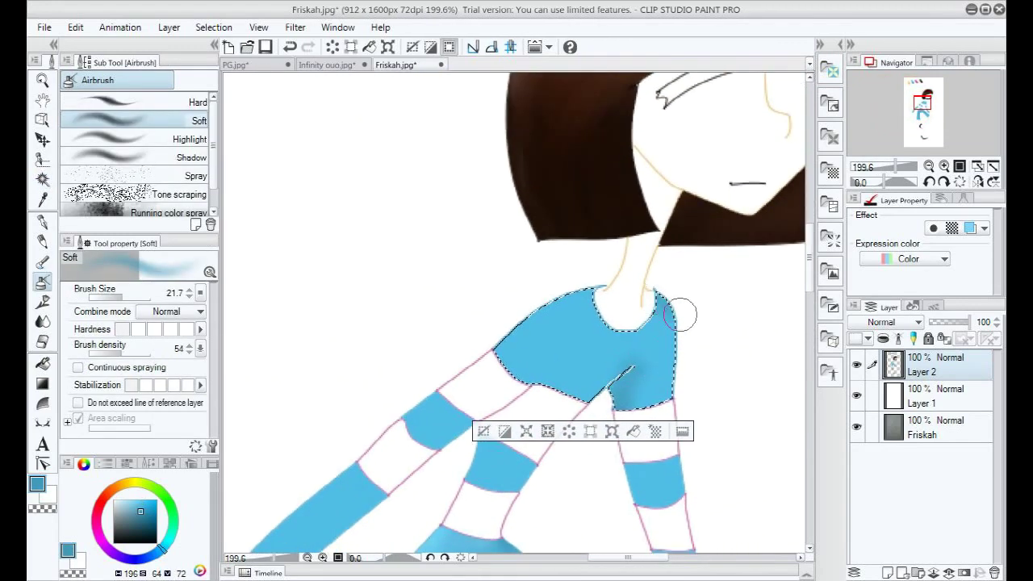
drag(605, 331, 594, 293)
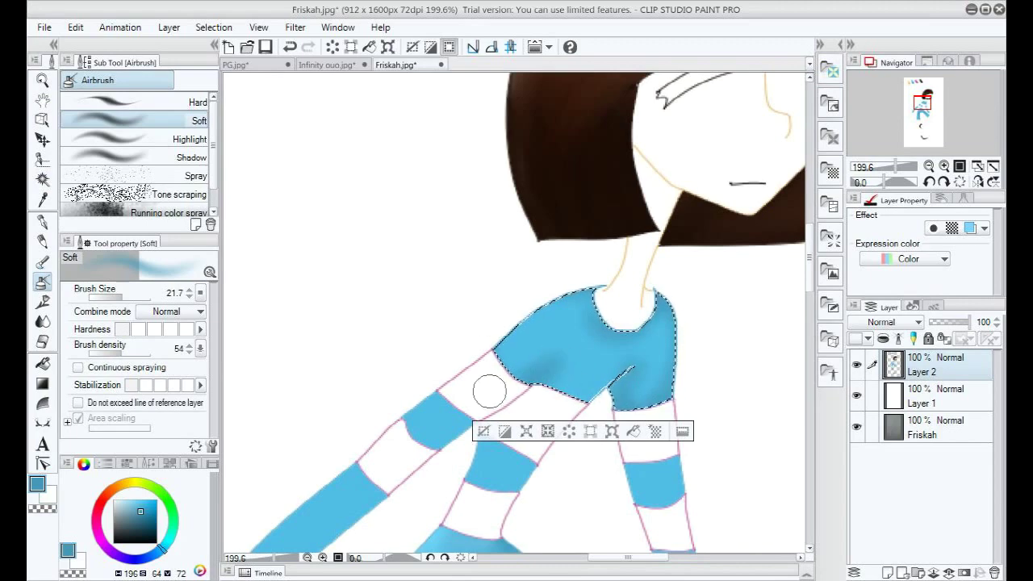
Sample the lightest blue and add highlights on the shirt's chest and shoulders with the Soft airbrush.
scroll(490, 394, down, 4)
scroll(588, 408, up, 3)
scroll(581, 409, up, 2)
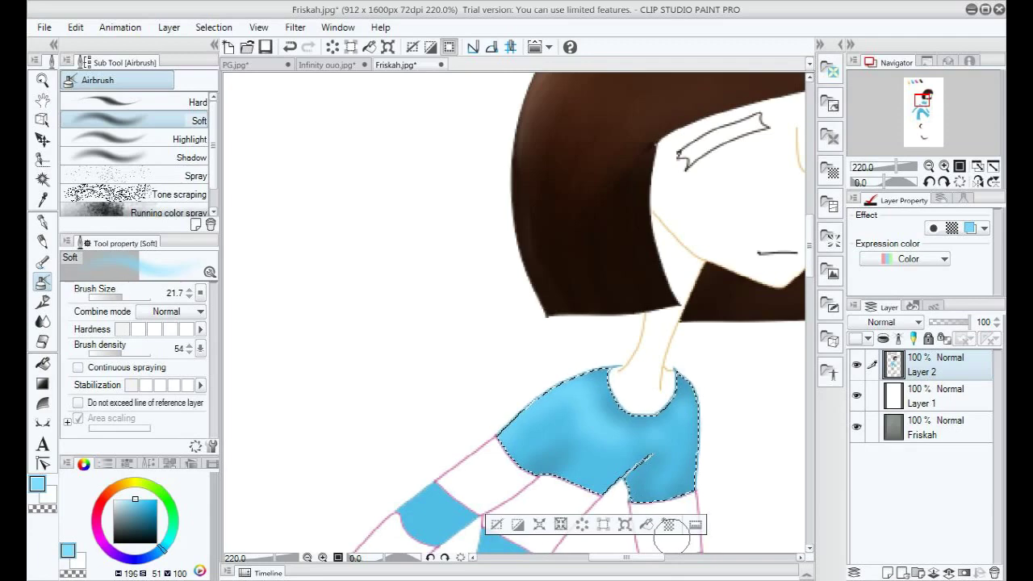
Blend the chest and shoulder shading with Running color on fiber at size 21.7.
scroll(691, 436, down, 2)
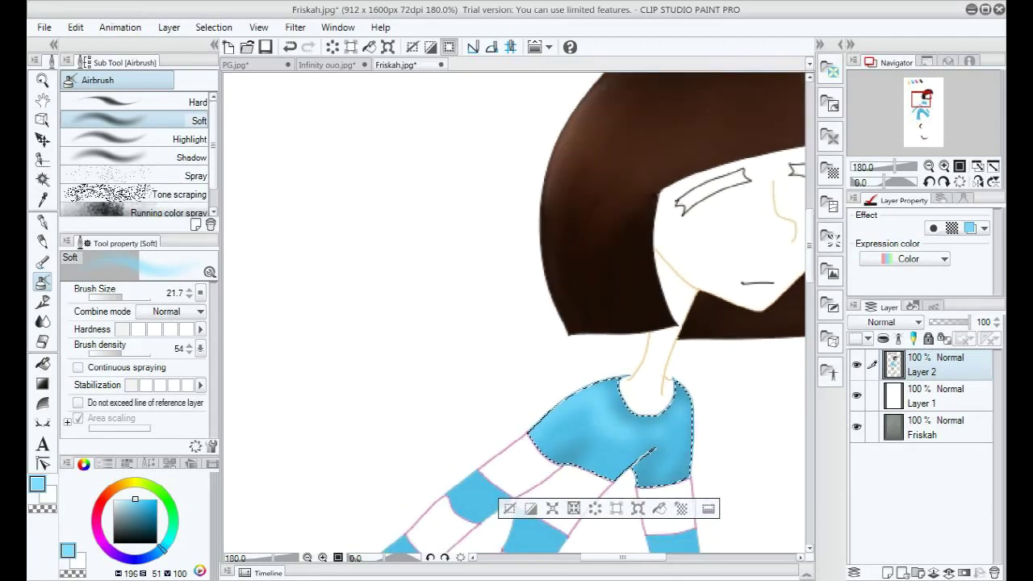
click(43, 322)
click(166, 166)
scroll(557, 419, up, 3)
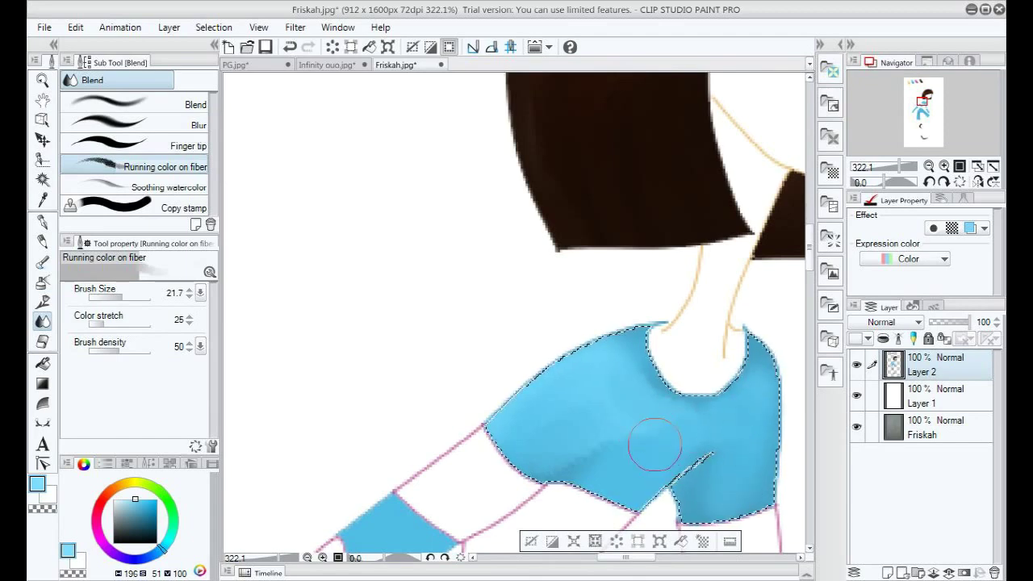
scroll(625, 385, down, 4)
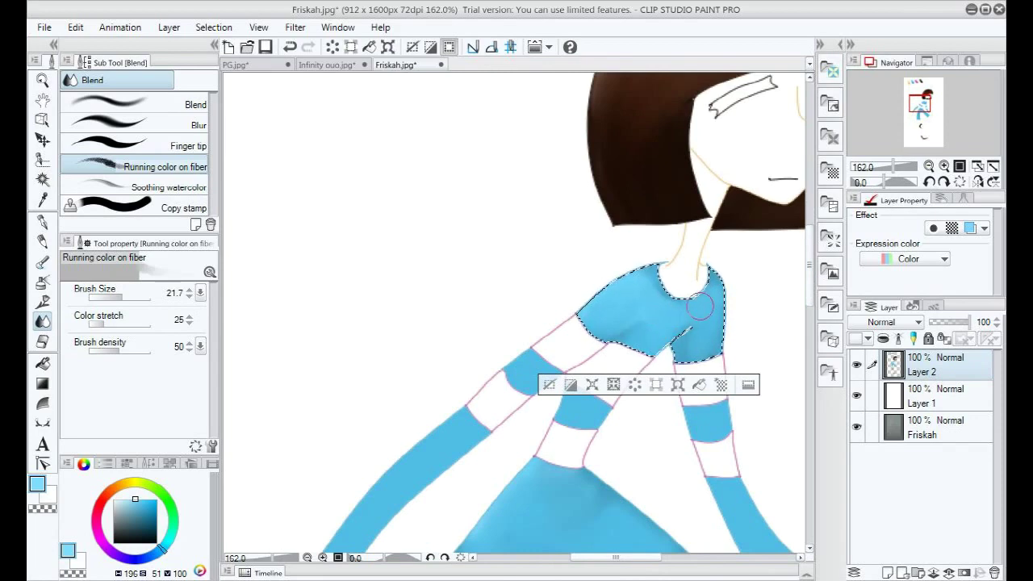
Smooth the chest and shoulder shading with Blur at size 21.7 and clear the selection.
click(137, 123)
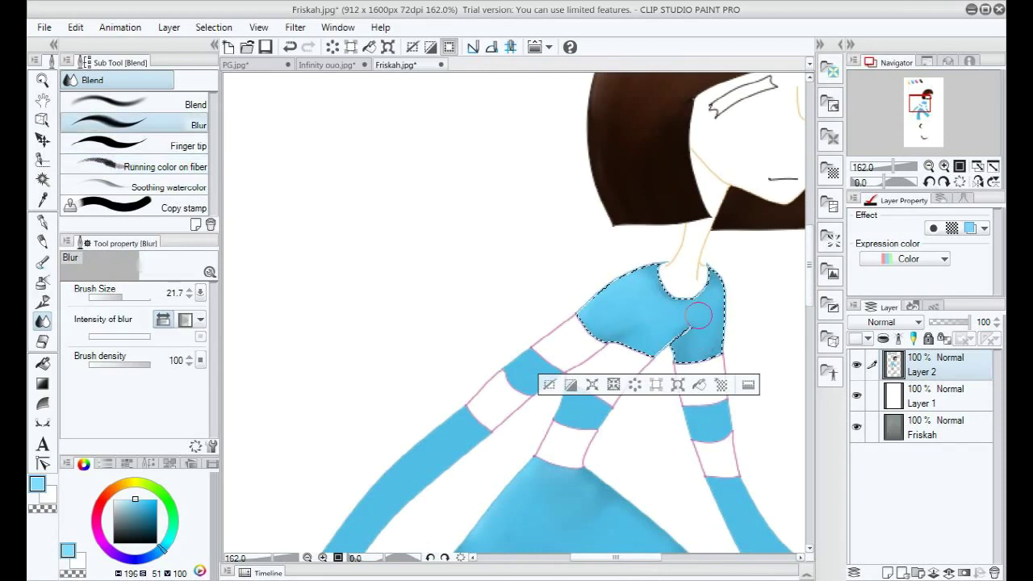
key(ctrl+d)
scroll(733, 321, down, 1)
scroll(708, 265, down, 1)
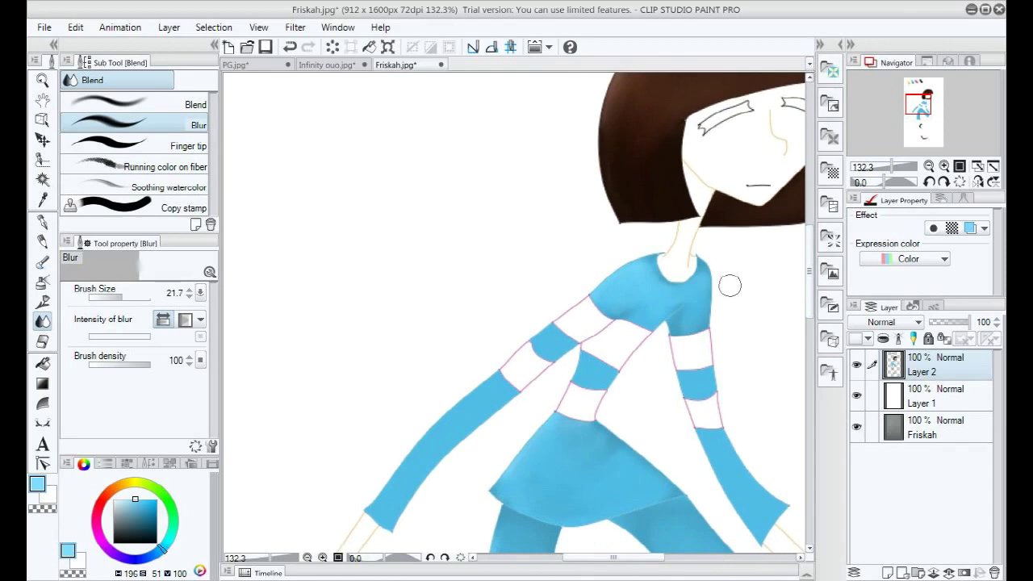
Sample the light pink and fill the pink stripes on both sleeves and the shirt's waist.
scroll(782, 272, down, 1)
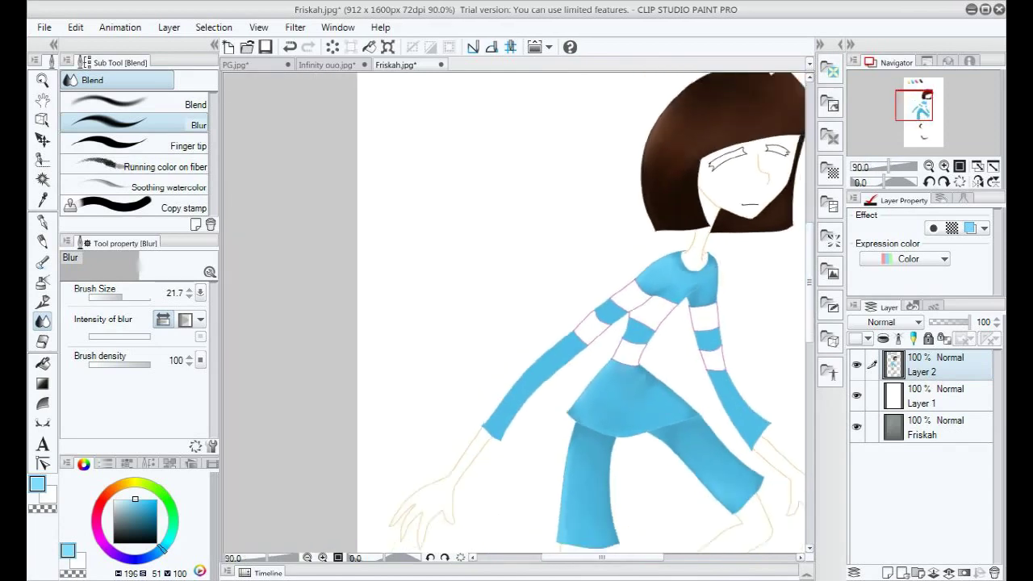
scroll(577, 359, down, 3)
right_click(563, 165)
scroll(617, 394, up, 6)
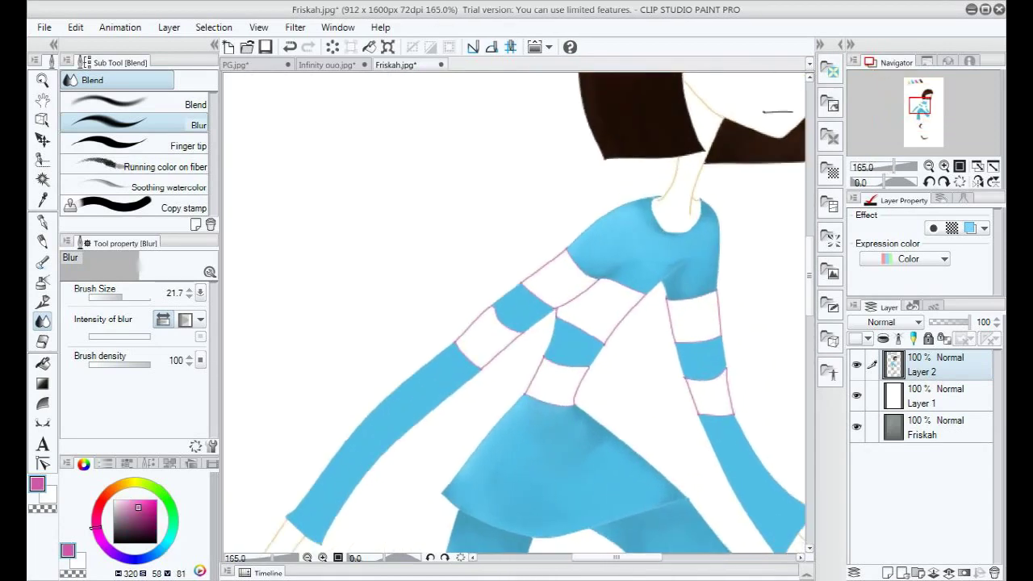
key(g)
click(556, 381)
click(709, 396)
click(694, 317)
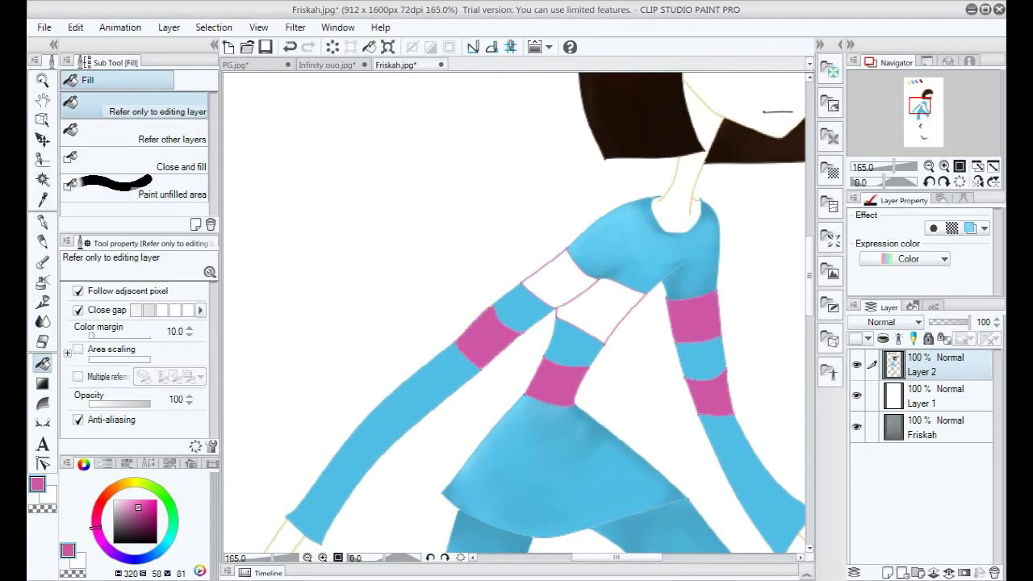
click(487, 339)
click(561, 281)
Auto-select the remaining white stripe across the chest and fill it with the light pink.
scroll(589, 299, down, 1)
scroll(590, 300, down, 6)
scroll(590, 300, up, 3)
scroll(539, 318, up, 1)
scroll(539, 318, down, 3)
key(w)
click(596, 339)
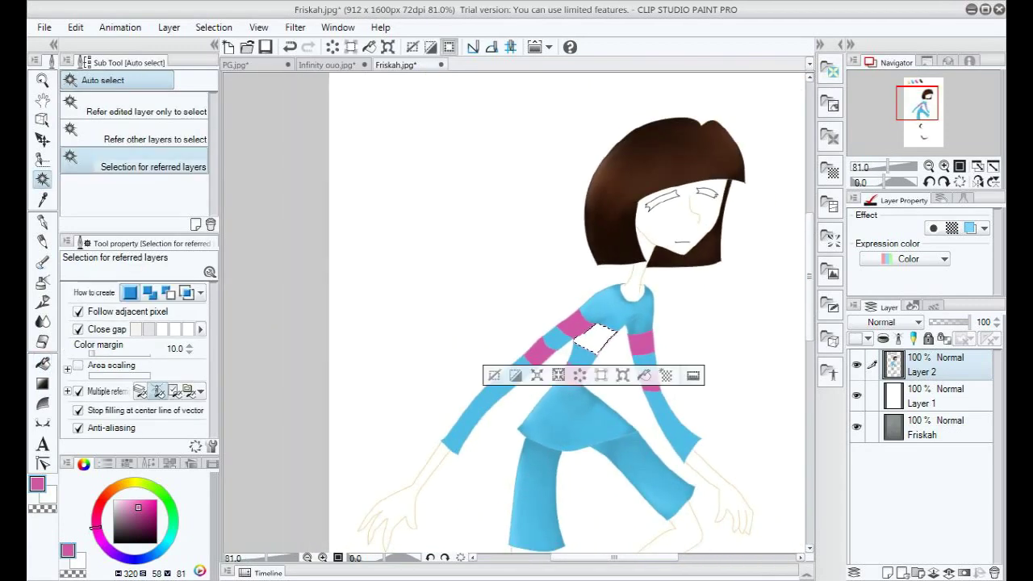
Sample the darker pink and airbrush shading on the chest stripe with the Soft airbrush at size 21.7.
scroll(678, 432, up, 3)
scroll(677, 432, up, 6)
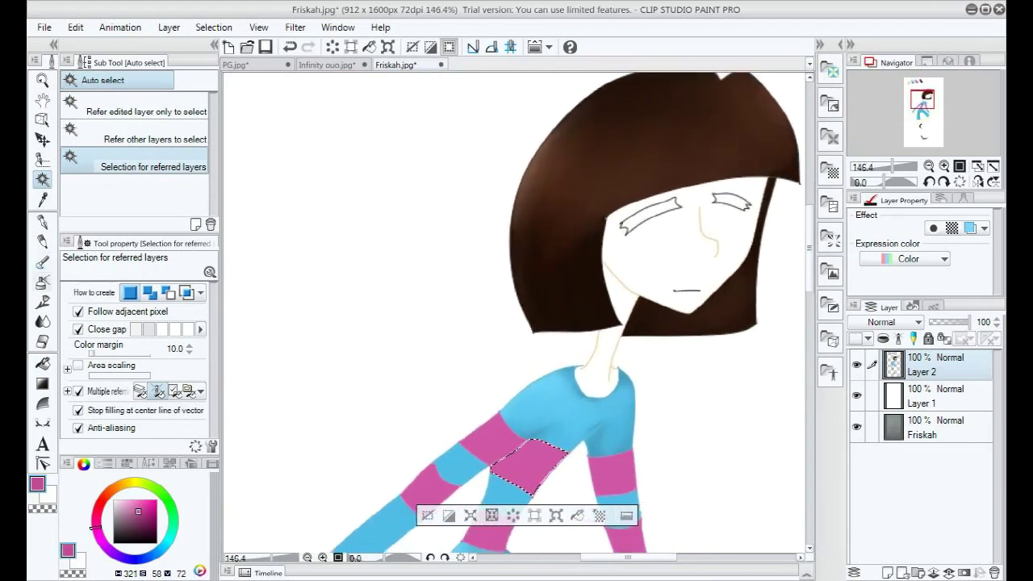
key(b)
scroll(576, 473, up, 3)
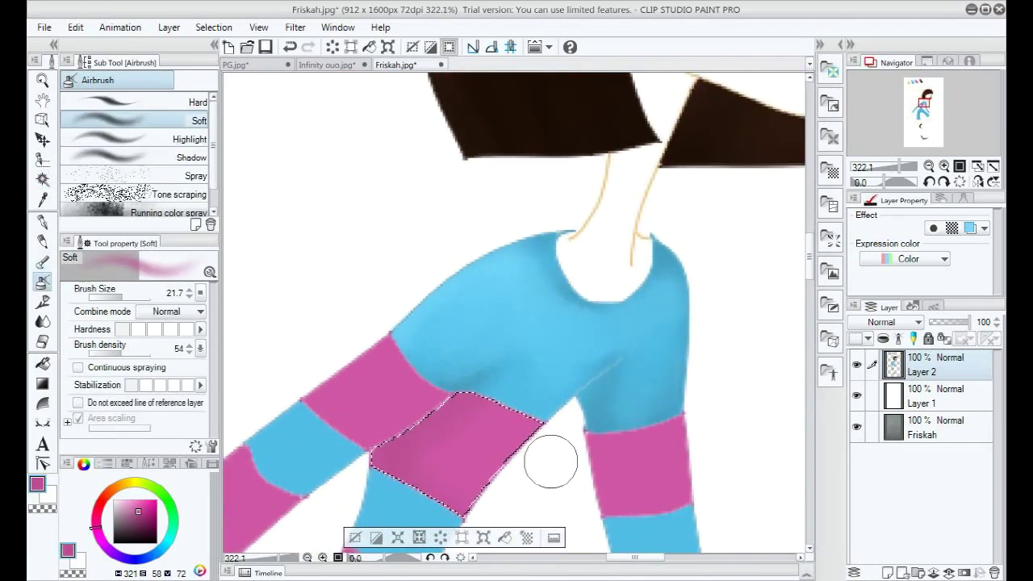
Smooth the chest stripe's pink shading with the Blend brush at size 7.2 and clear the selection.
key(j)
click(136, 103)
scroll(484, 434, up, 3)
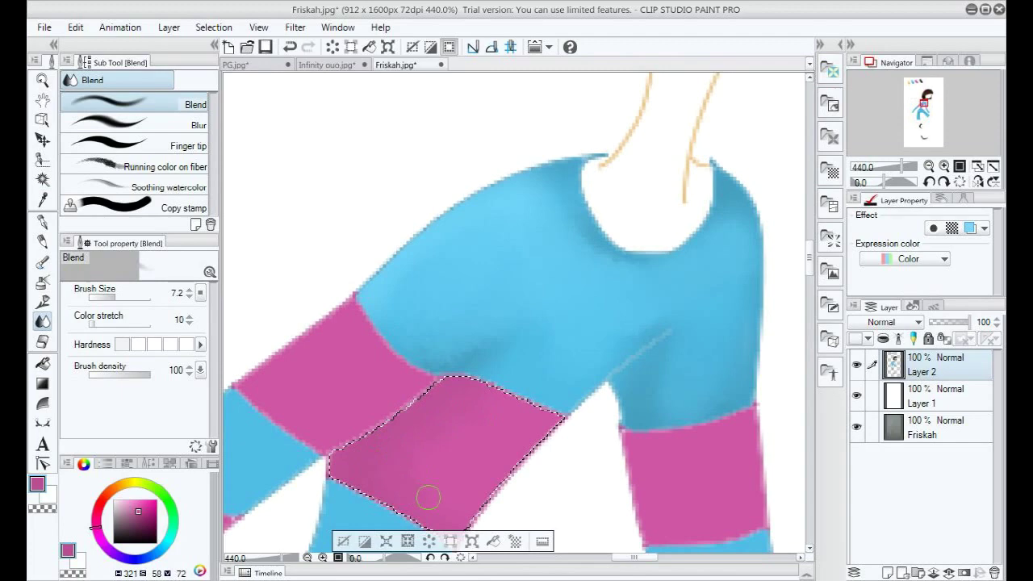
key(ctrl+d)
scroll(494, 396, down, 6)
scroll(725, 323, down, 3)
scroll(693, 326, down, 1)
scroll(613, 266, up, 1)
alt+click(442, 139)
scroll(484, 242, down, 3)
scroll(603, 437, up, 1)
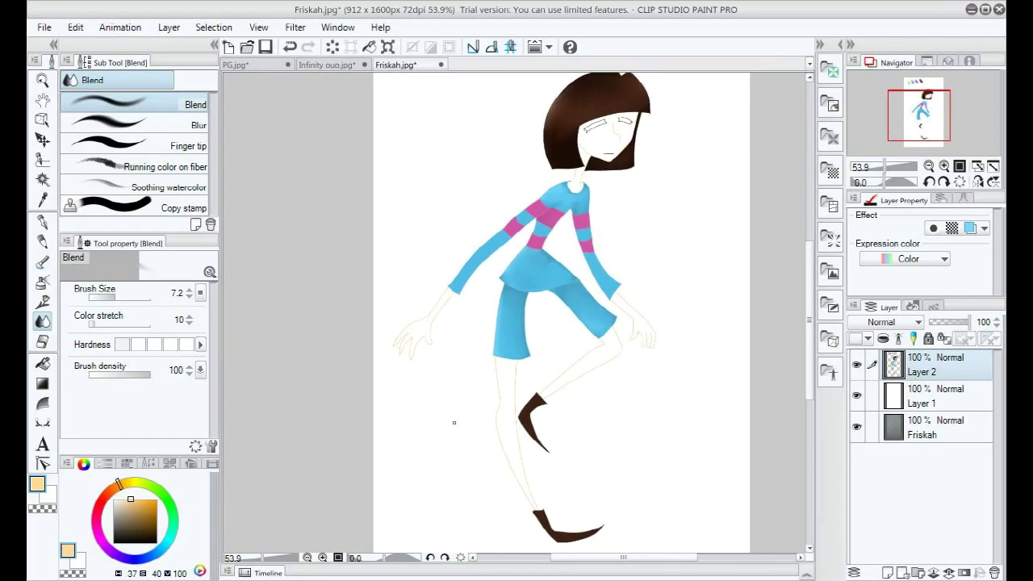
Sample the near-black brown and fill both closed-eye shapes on the face.
scroll(598, 267, up, 1)
alt+click(531, 163)
scroll(602, 270, up, 4)
key(g)
click(556, 362)
click(584, 348)
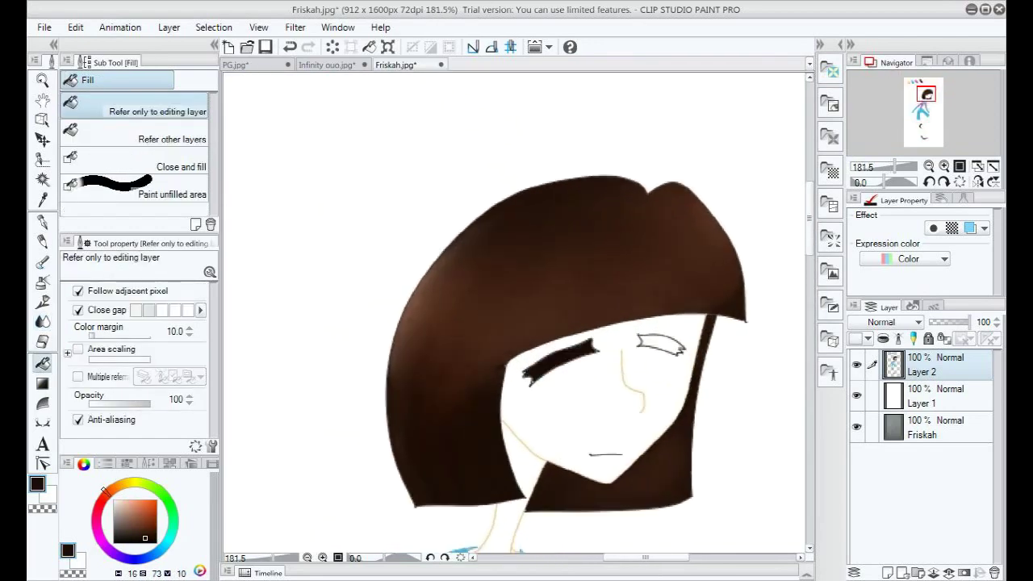
click(662, 345)
scroll(658, 343, up, 1)
scroll(585, 347, up, 4)
scroll(507, 379, down, 1)
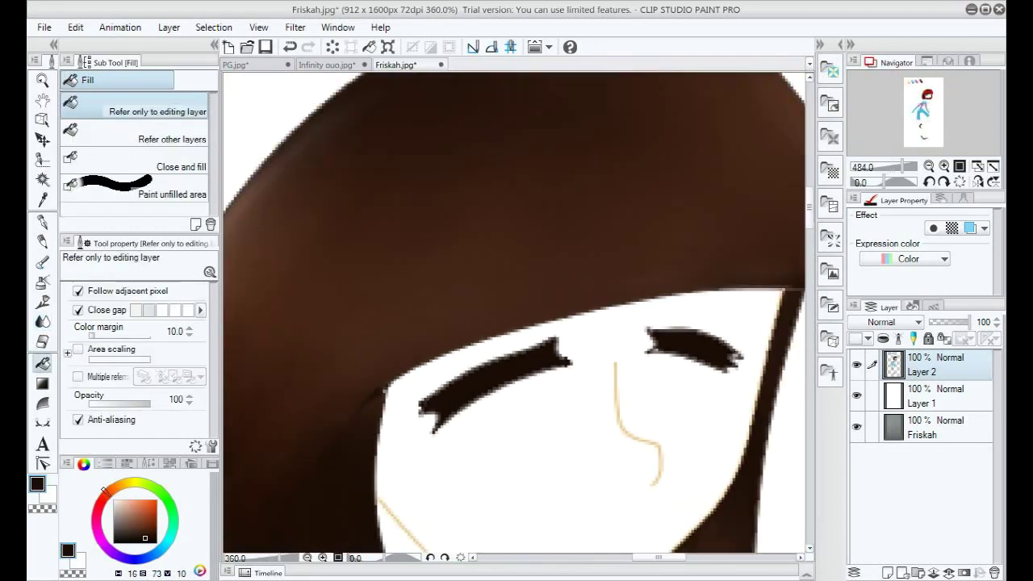
scroll(728, 348, up, 2)
scroll(698, 248, down, 8)
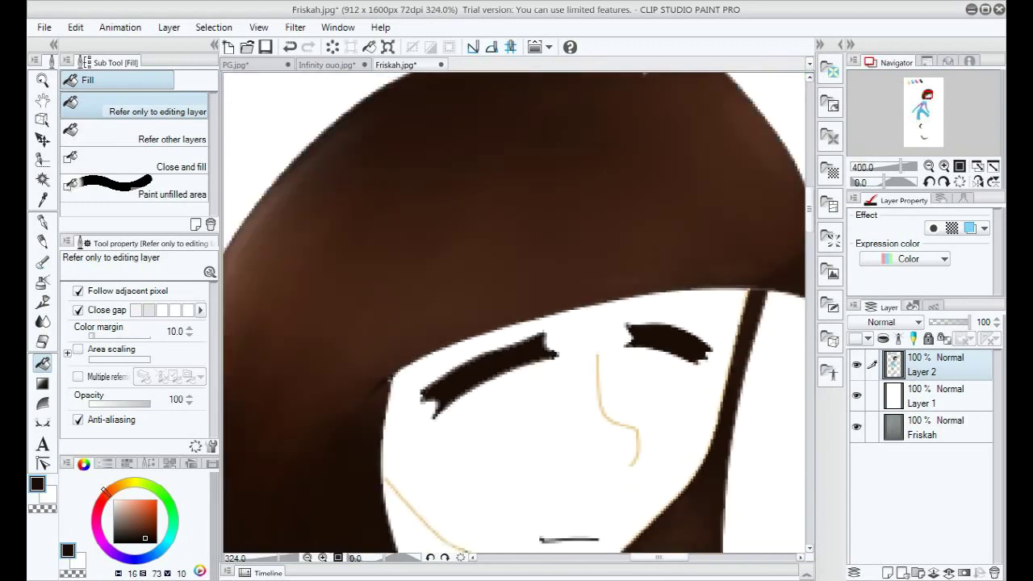
Sample the light skin tone, auto-select the straight standing leg between the shorts and shoe, and fill it.
scroll(550, 142, down, 4)
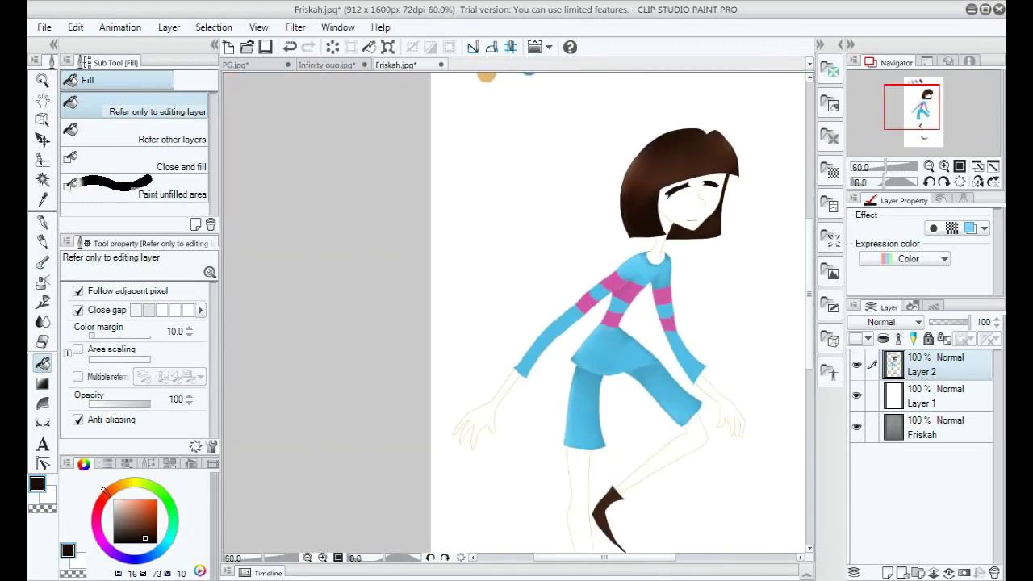
right_click(480, 120)
scroll(610, 480, up, 2)
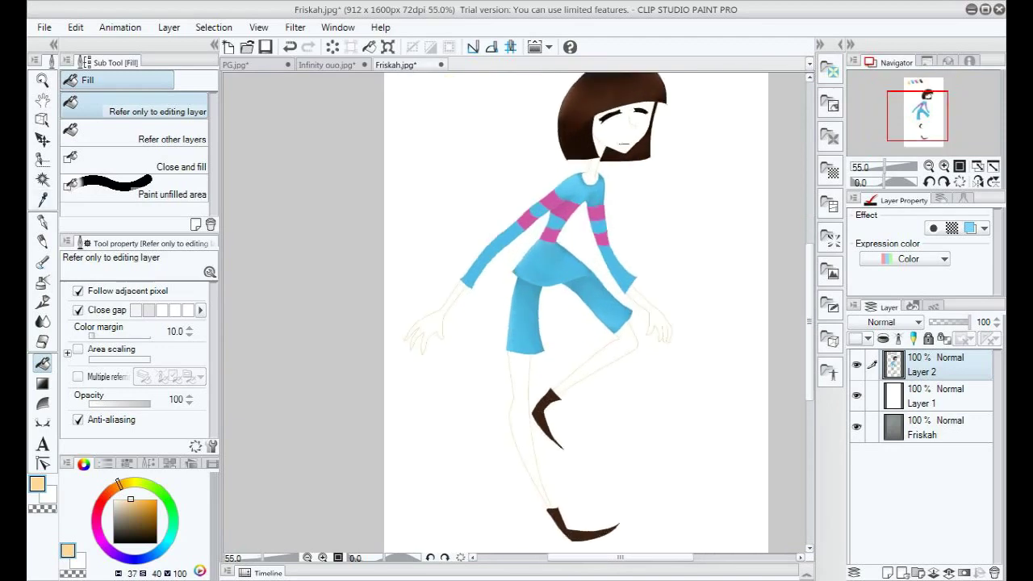
key(w)
scroll(550, 376, up, 2)
click(518, 384)
click(575, 542)
scroll(593, 500, down, 2)
scroll(464, 387, down, 2)
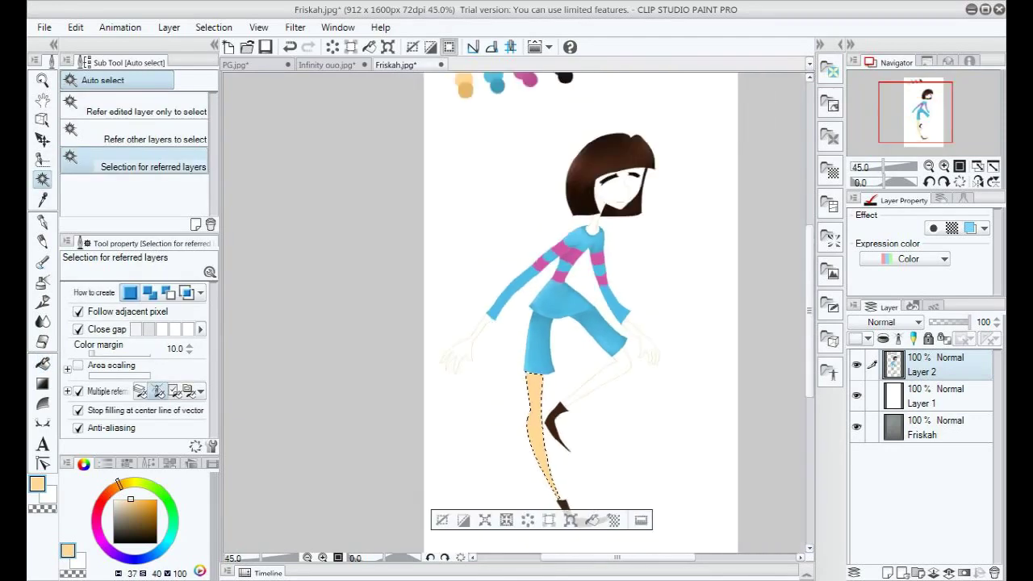
Sample the darker tan and airbrush shading along the standing leg with the Soft airbrush at size 51.1.
right_click(471, 78)
scroll(462, 386, up, 2)
drag(584, 349, 584, 257)
scroll(584, 256, up, 2)
key(b)
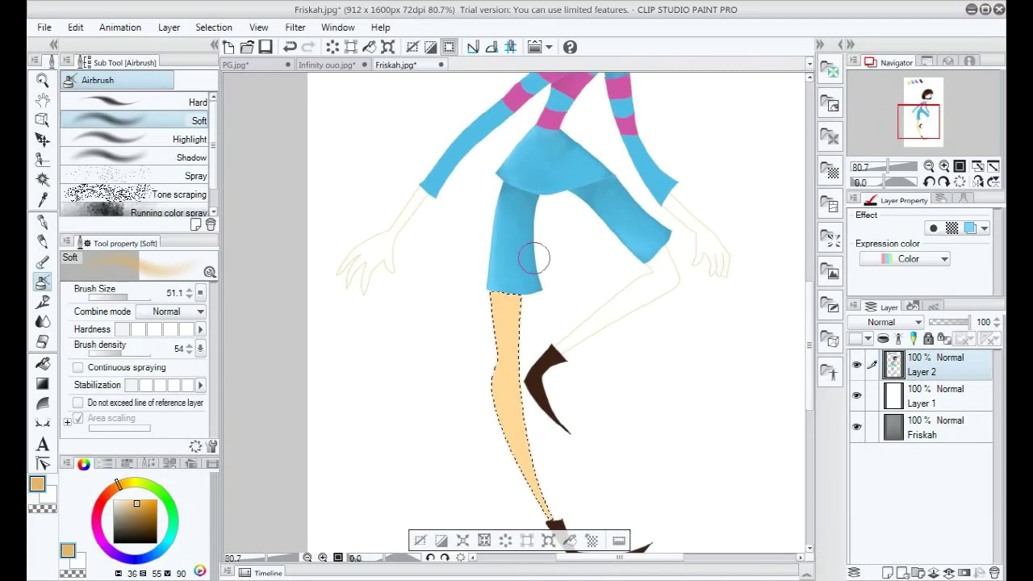
scroll(506, 260, down, 2)
scroll(506, 260, up, 1)
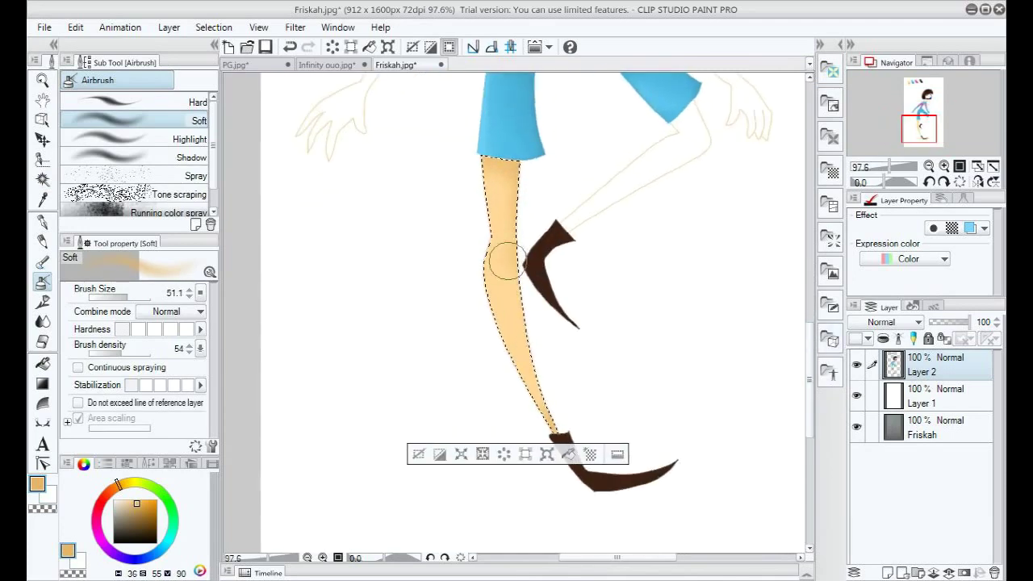
scroll(557, 302, down, 3)
scroll(557, 302, up, 3)
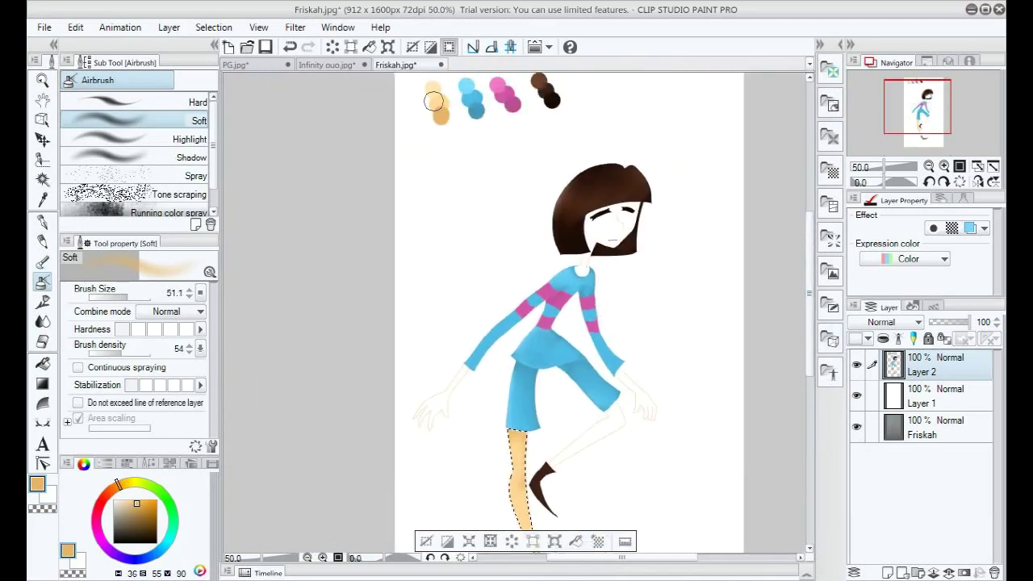
Sample the lightest skin swatch, airbrush highlights on the standing leg, and clear the selection.
right_click(438, 103)
scroll(585, 355, down, 2)
scroll(585, 372, up, 2)
scroll(481, 401, up, 2)
scroll(535, 454, down, 2)
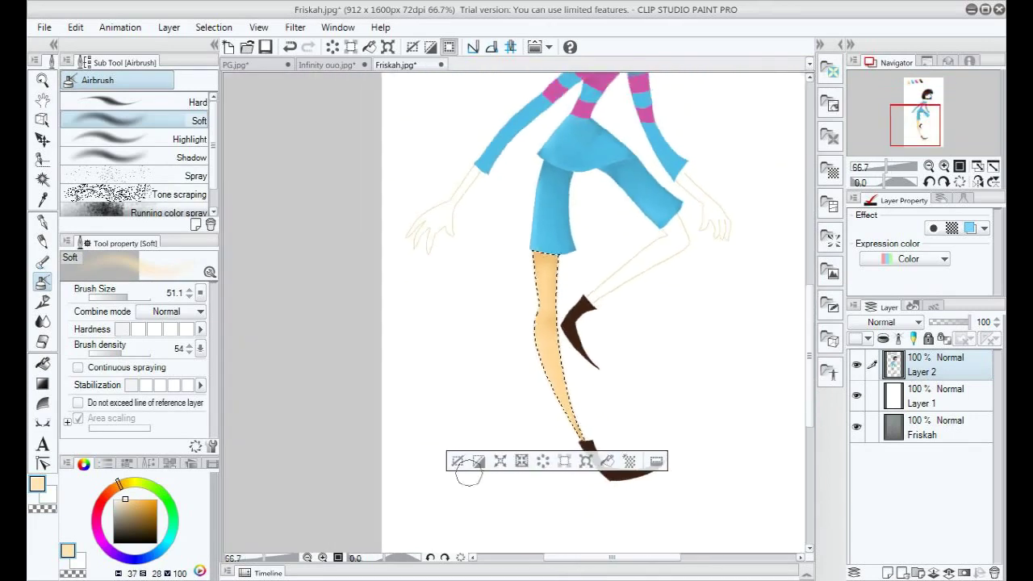
click(458, 459)
Sample the middle skin tone, auto-select the bent leg between the shorts and shoe, and fill it.
scroll(442, 388, down, 1)
scroll(710, 266, up, 3)
scroll(712, 265, down, 2)
right_click(495, 95)
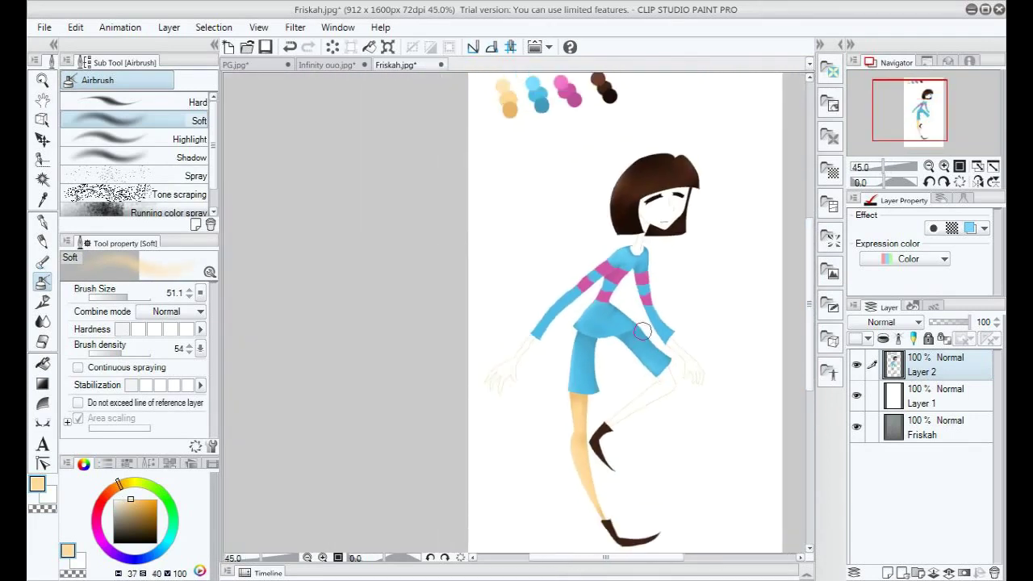
scroll(657, 330, up, 2)
click(42, 180)
click(644, 394)
Sample the darker tan, shade the bent leg with the Soft airbrush at size 51.1, and clear the selection.
scroll(501, 312, down, 2)
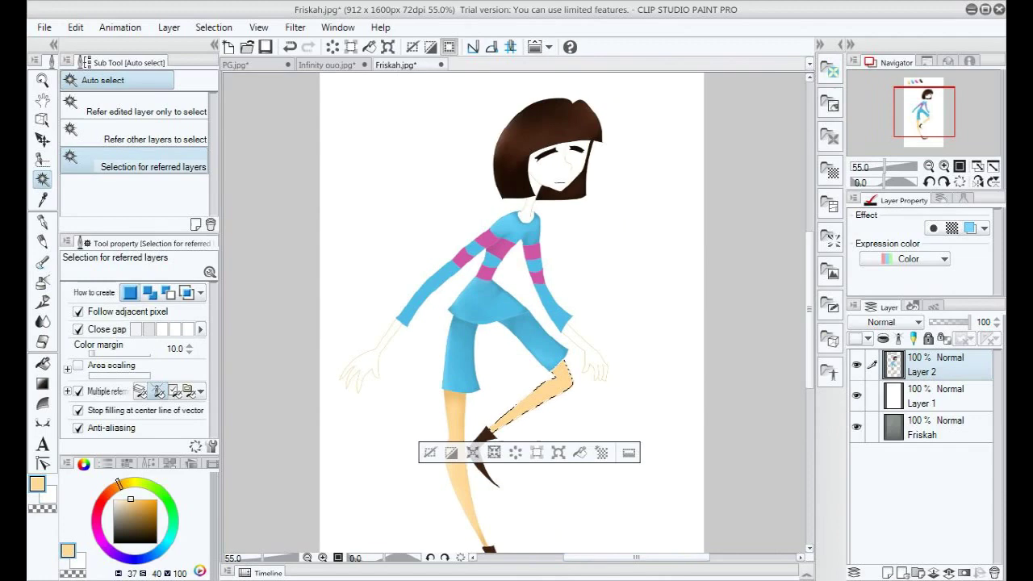
scroll(525, 363, up, 3)
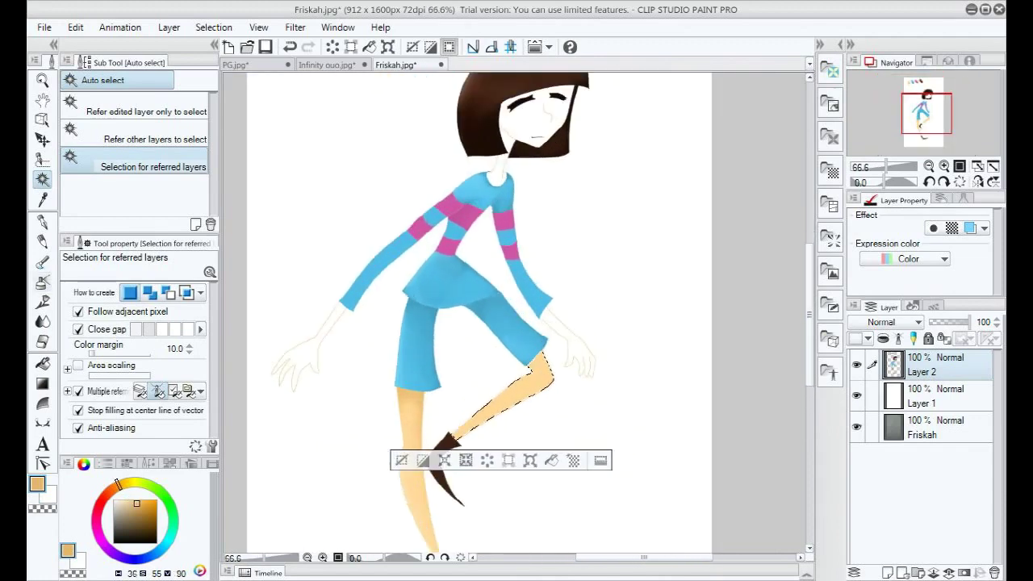
key(b)
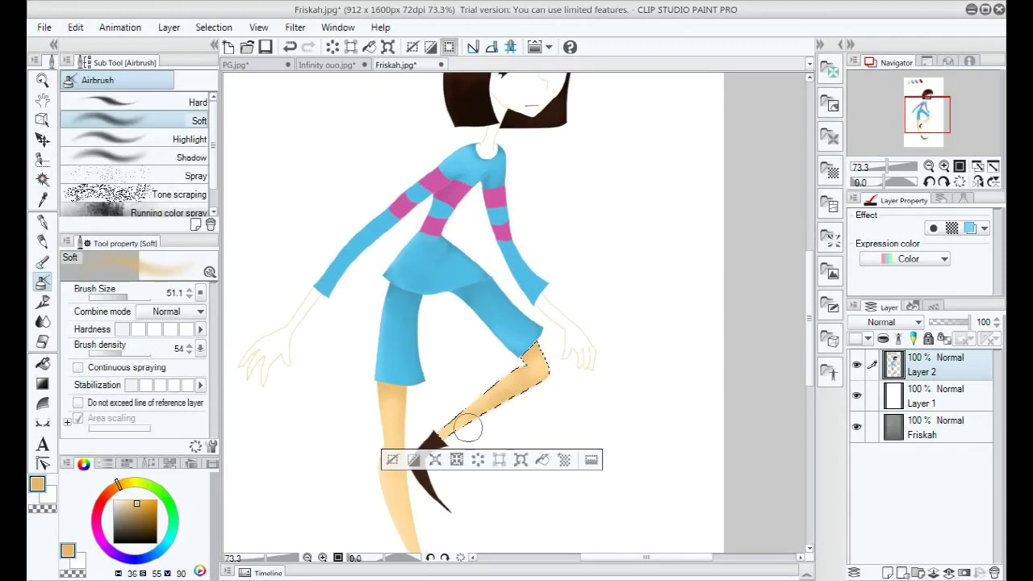
scroll(565, 408, down, 2)
key(ctrl+d)
scroll(450, 153, down, 1)
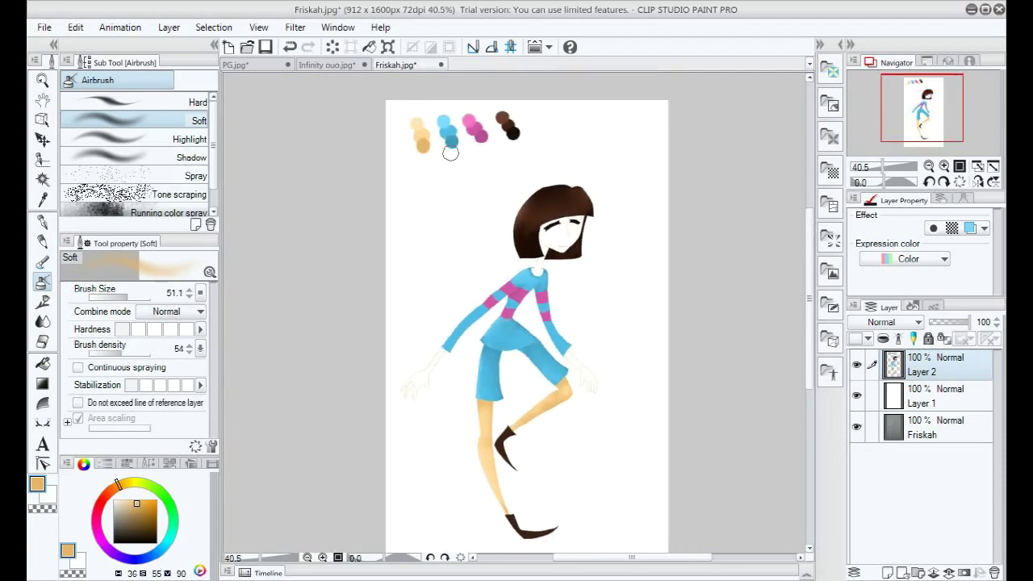
Sample the middle skin tone, auto-select the forearm and hand on the figure's left side of the picture, and fill them.
scroll(358, 369, up, 2)
key(w)
scroll(358, 369, up, 1)
click(408, 420)
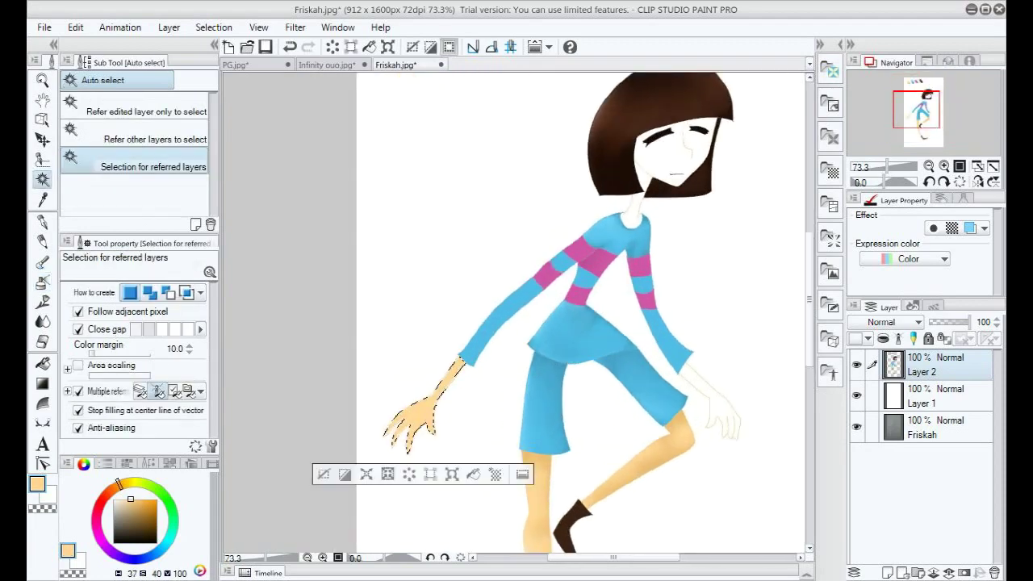
Sample the darker tan and shade the selected forearm and hand with the Soft airbrush at size 51.1.
scroll(478, 331, down, 2)
alt+click(440, 78)
scroll(432, 379, up, 1)
key(b)
scroll(427, 384, up, 2)
drag(466, 315, 482, 336)
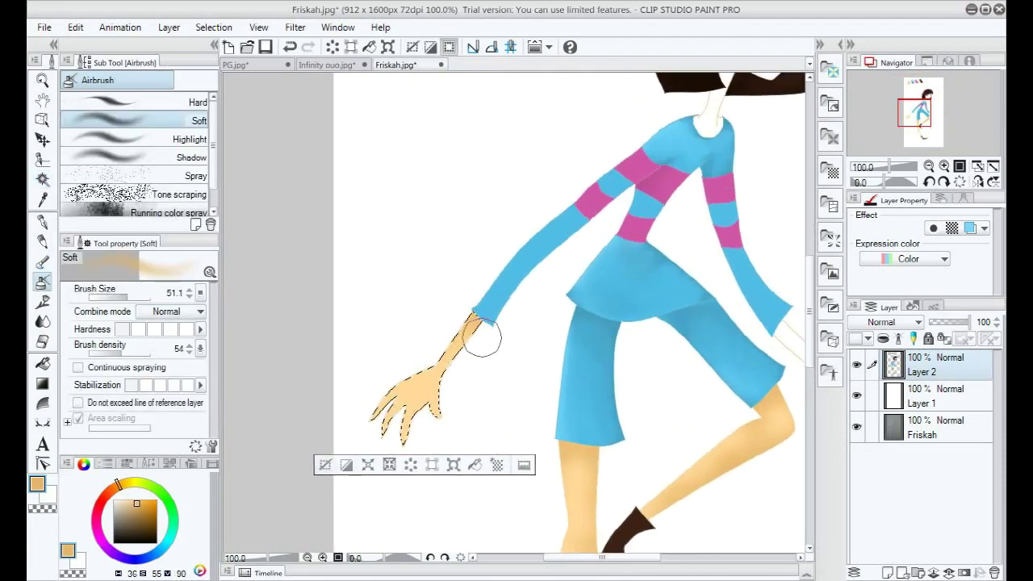
scroll(481, 339, up, 1)
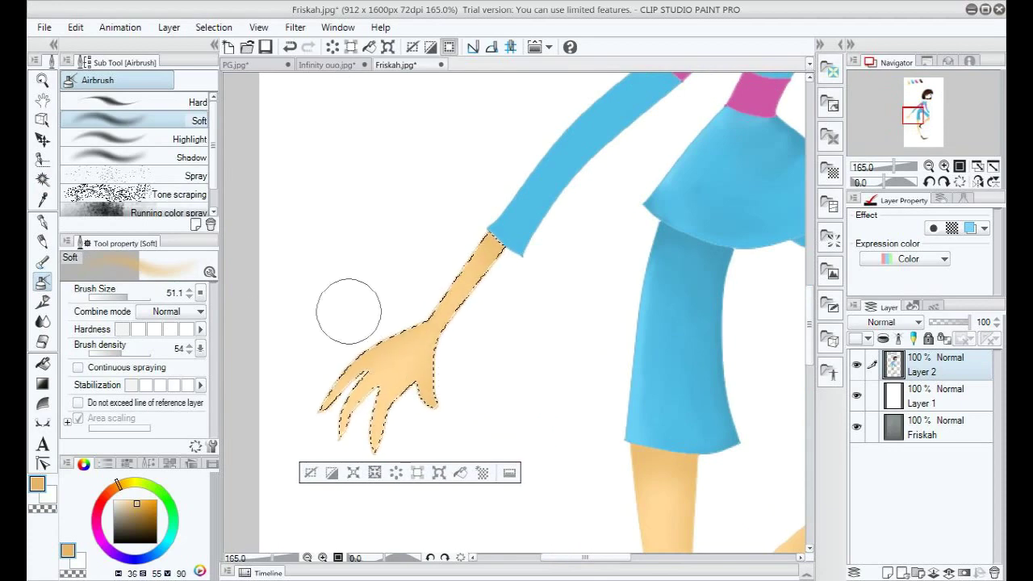
Reduce the Soft airbrush to size 11.8, shade the finer areas around the fingers, and clear the selection.
drag(539, 312, 514, 311)
scroll(415, 392, up, 2)
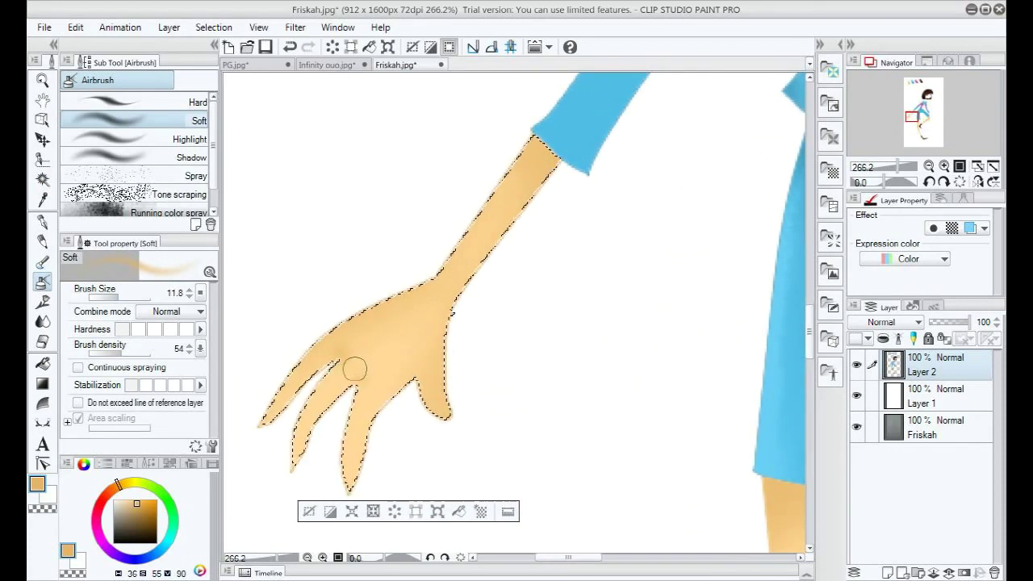
scroll(473, 388, down, 1)
scroll(468, 404, down, 1)
key(ctrl+d)
scroll(467, 417, down, 1)
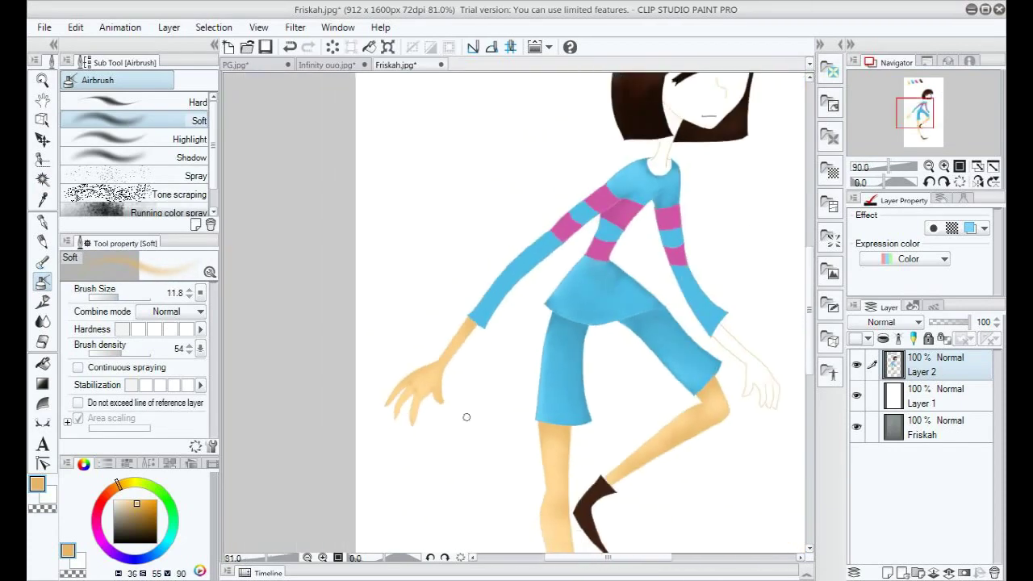
Sample the middle skin tone, auto-select the other forearm and hand beside the raised knee, and fill them.
scroll(467, 417, down, 2)
alt+click(470, 135)
scroll(648, 417, up, 2)
click(43, 179)
click(583, 386)
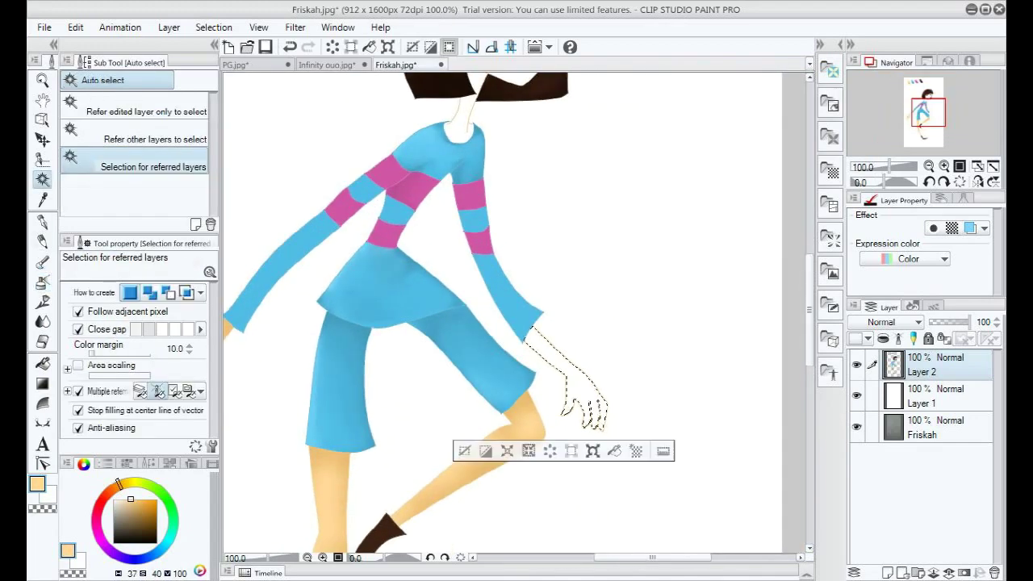
scroll(576, 378, down, 3)
click(622, 418)
Sample the darker tan and shade the forearm beside the raised knee with the Soft airbrush at size 31.3.
alt+click(377, 83)
scroll(645, 347, up, 1)
click(42, 282)
scroll(645, 347, up, 1)
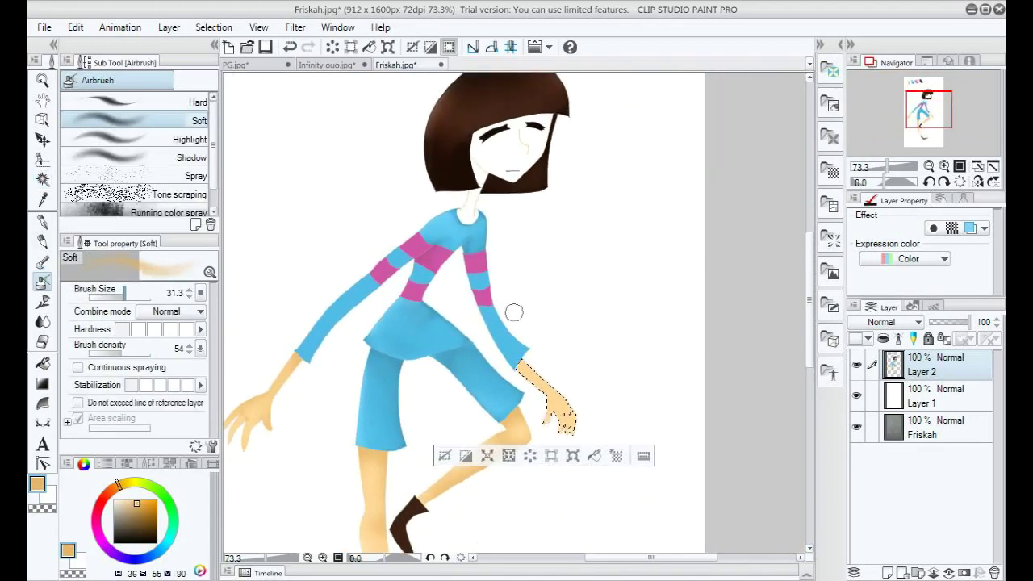
scroll(514, 341, up, 1)
scroll(565, 395, up, 1)
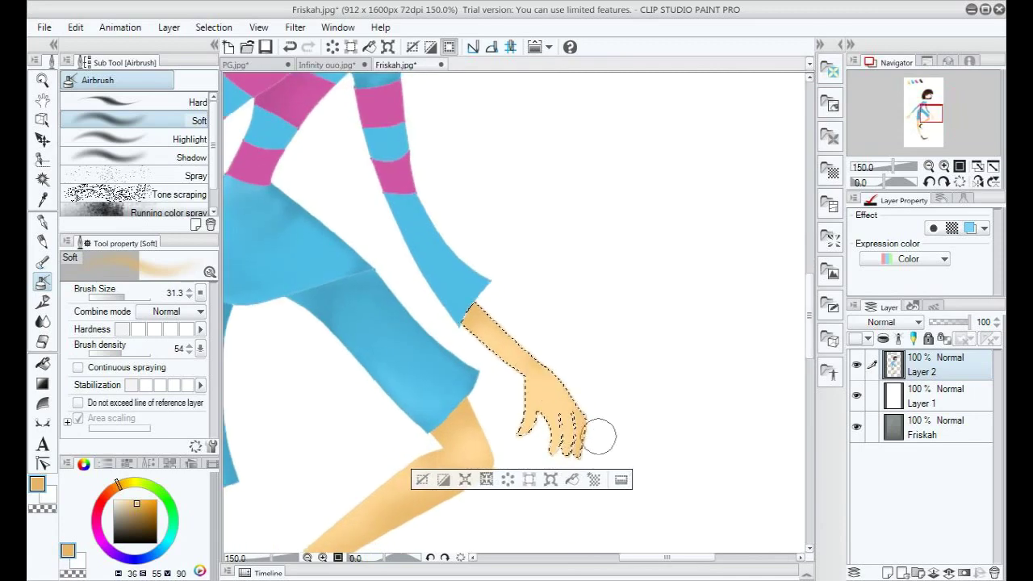
scroll(599, 434, up, 1)
scroll(321, 321, up, 1)
Reduce the Soft airbrush to size 9.2, shade between that hand's fingers and thumb, and clear the selection.
click(116, 298)
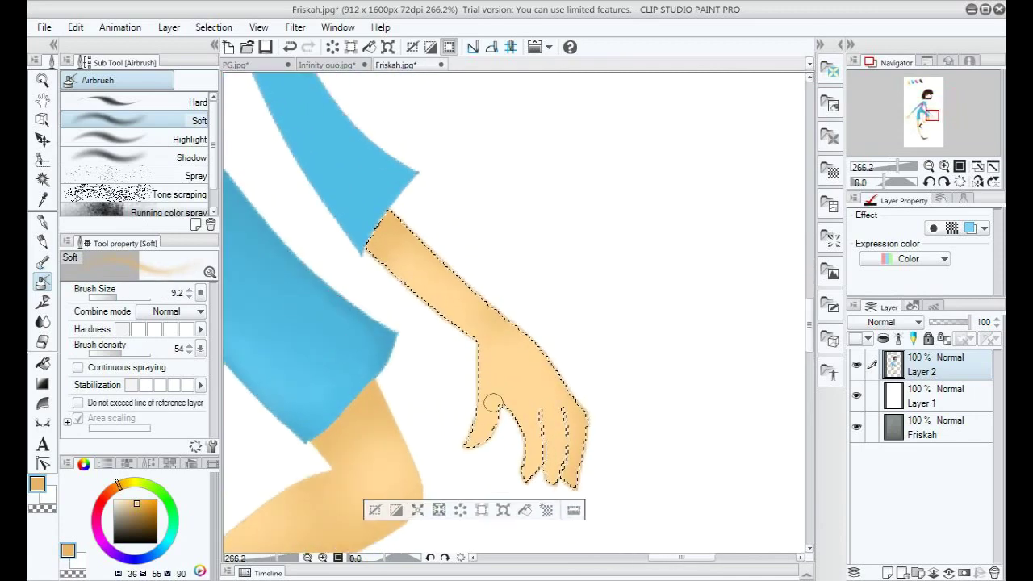
scroll(575, 426, up, 4)
drag(514, 396, 531, 410)
scroll(557, 407, down, 1)
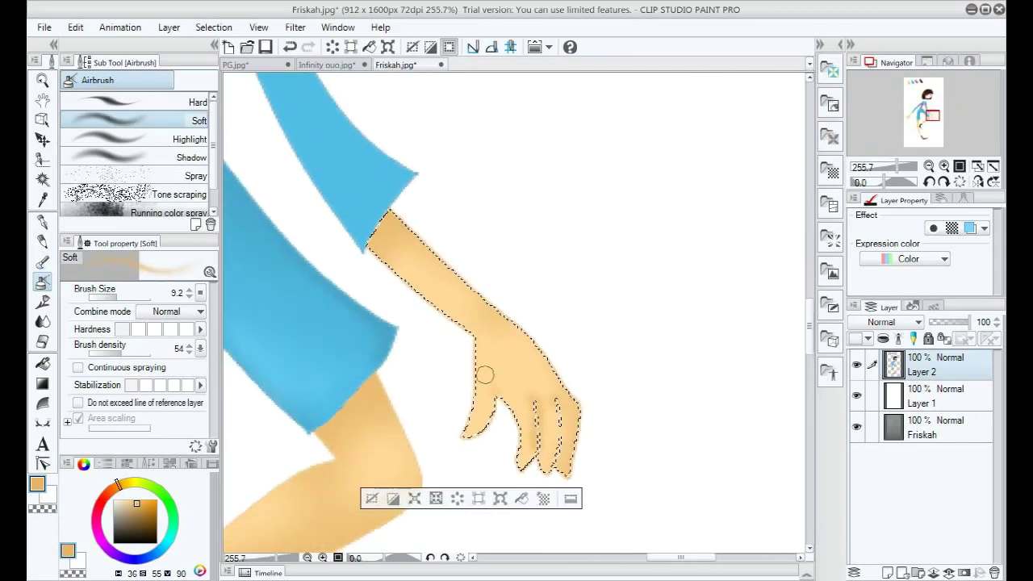
key(ctrl+d)
scroll(525, 399, up, 1)
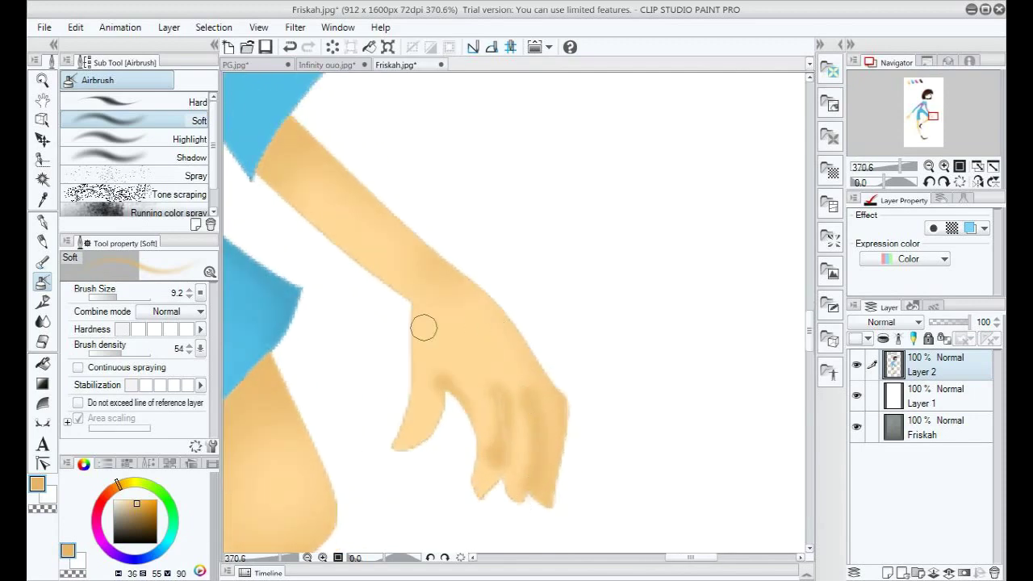
scroll(557, 404, down, 6)
Smooth the finger shading on the hand beside the raised knee with the Blend brush at size 7.2.
click(43, 263)
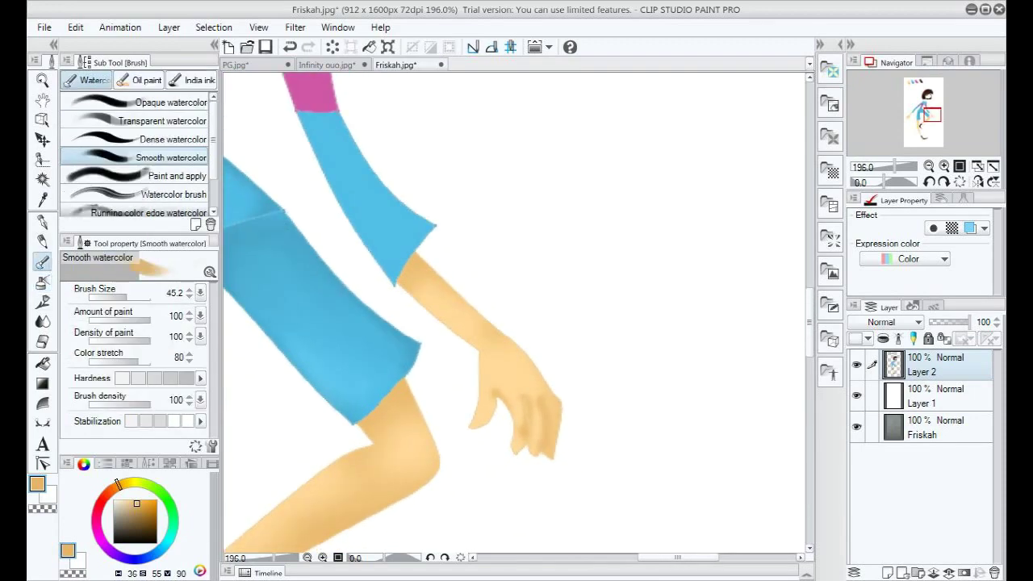
click(43, 321)
scroll(516, 435, up, 2)
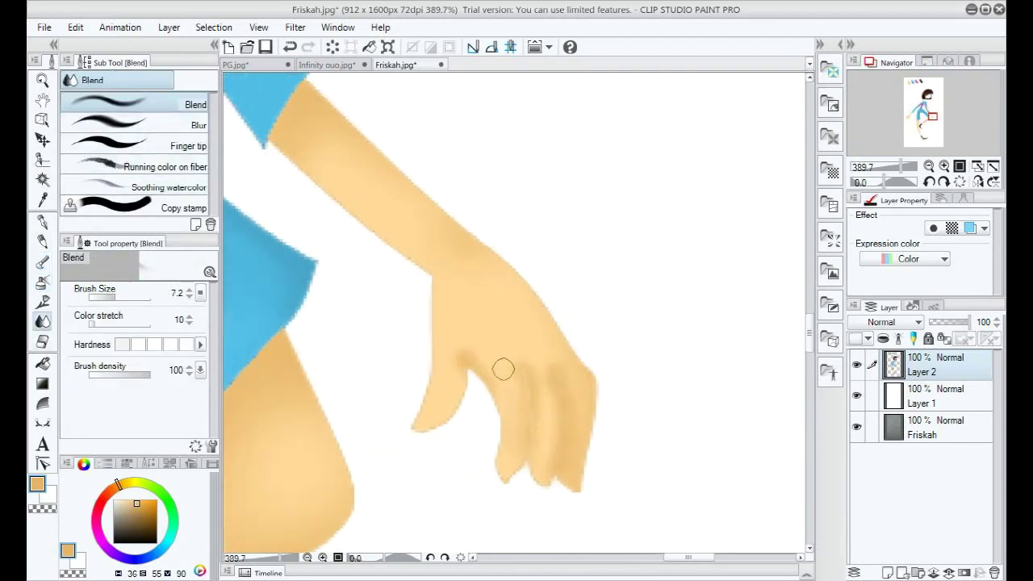
scroll(560, 369, down, 6)
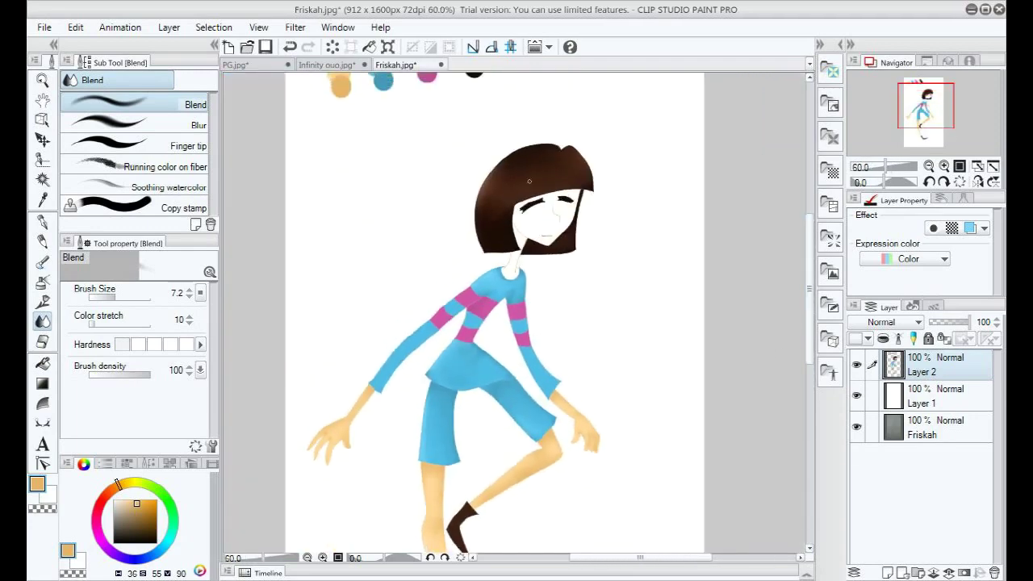
Sample the middle skin tone, auto-select the neck down to the shirt collar, and fill it.
scroll(503, 218, up, 1)
right_click(338, 114)
scroll(503, 219, up, 1)
click(43, 282)
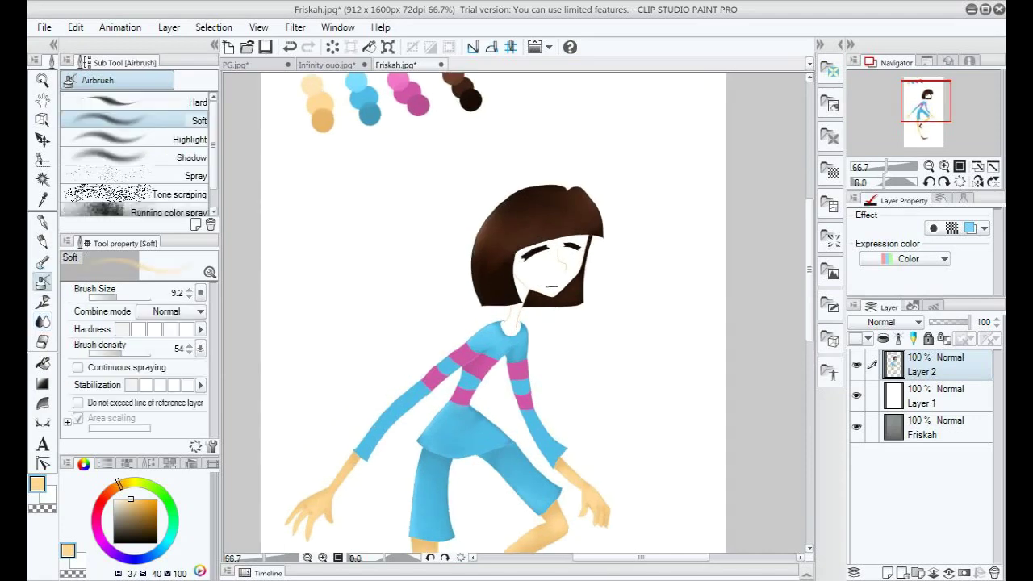
click(43, 179)
scroll(557, 343, up, 4)
click(455, 303)
click(504, 339)
scroll(484, 319, up, 4)
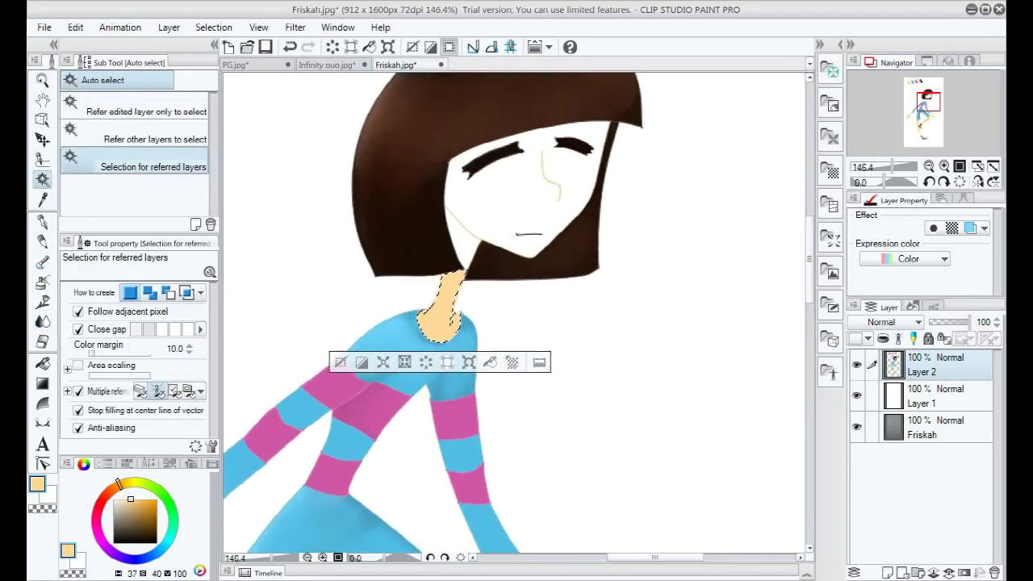
Sample the darker tan and shade the neck under the hair and around the collar with the Soft airbrush at size 9.2.
scroll(484, 319, down, 5)
scroll(387, 347, down, 4)
right_click(249, 127)
scroll(258, 193, up, 1)
click(43, 282)
scroll(448, 343, up, 7)
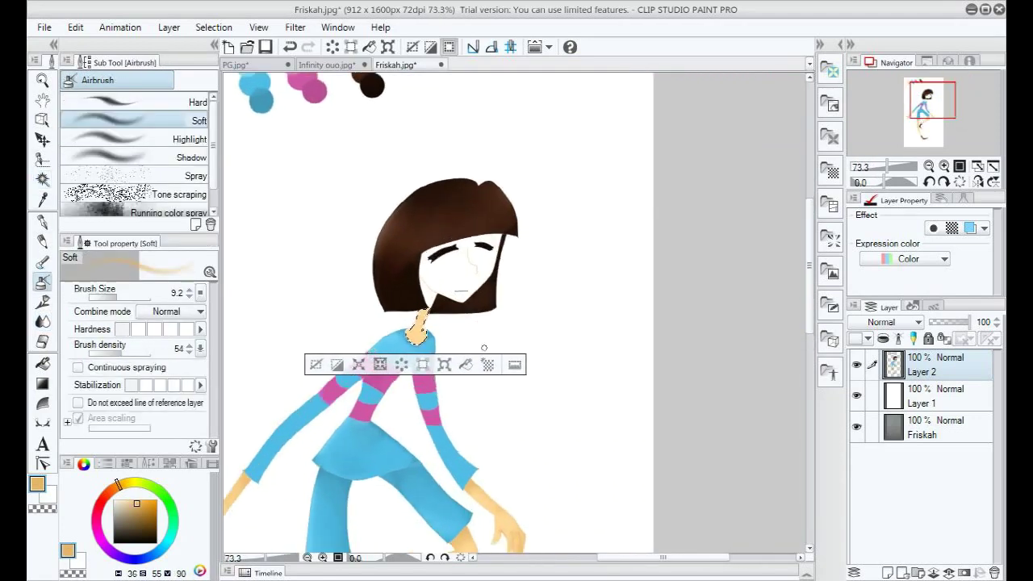
scroll(418, 325, up, 5)
drag(311, 307, 295, 352)
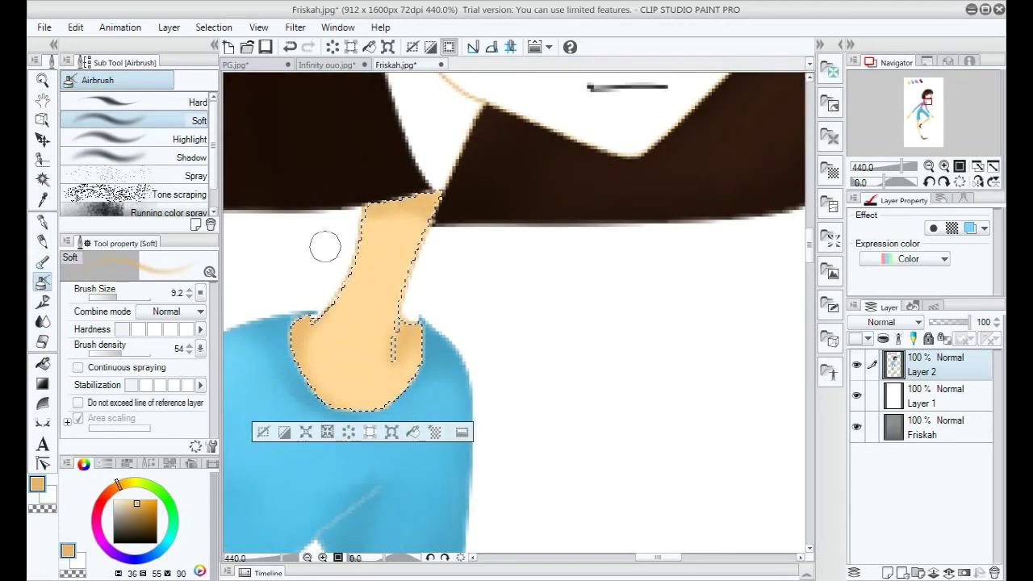
Smooth the neck shading with the Blend brush at size 7.2 and clear the selection.
scroll(416, 218, down, 2)
scroll(393, 151, down, 1)
key(j)
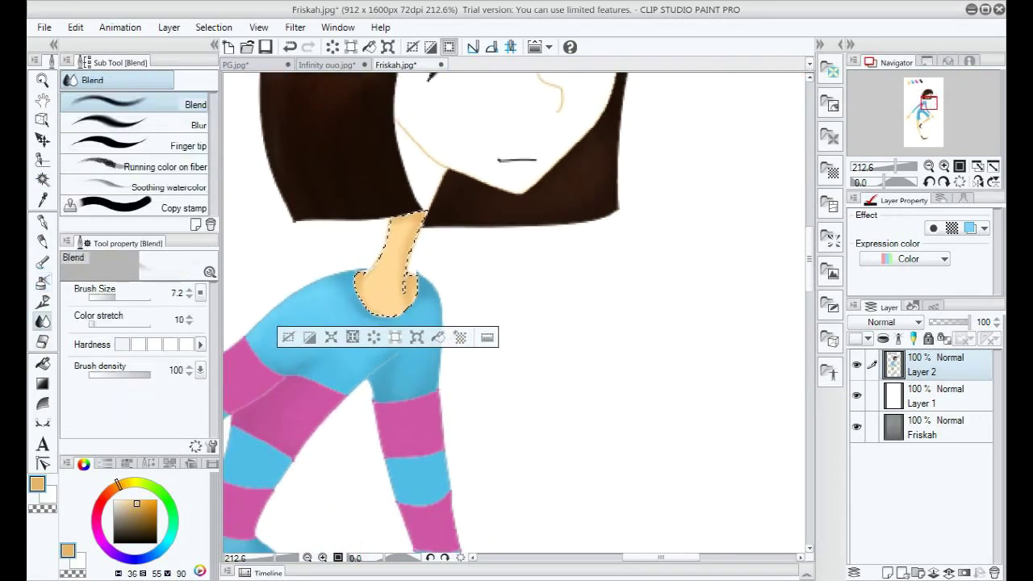
scroll(411, 233, up, 2)
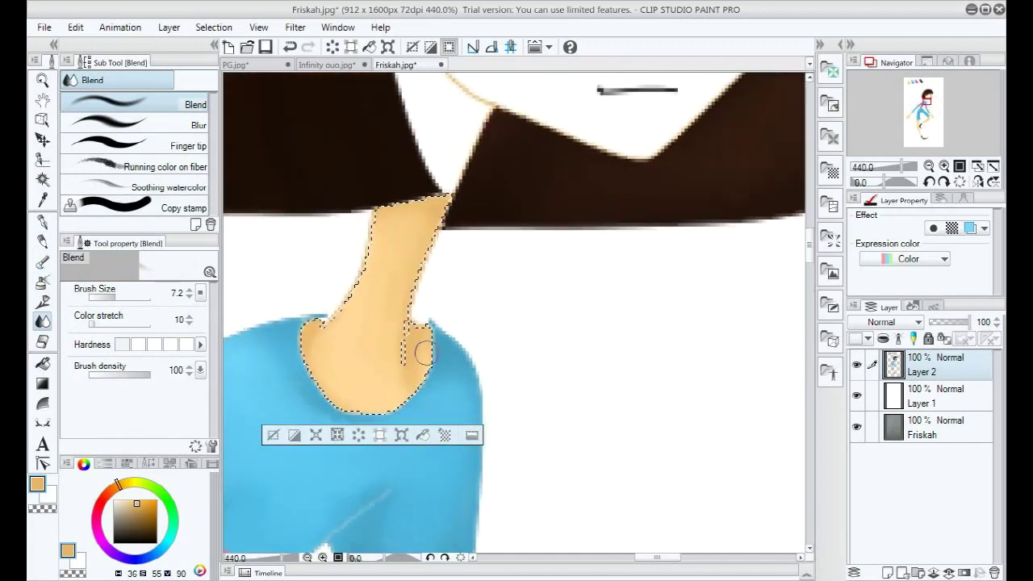
scroll(424, 353, down, 4)
key(ctrl+d)
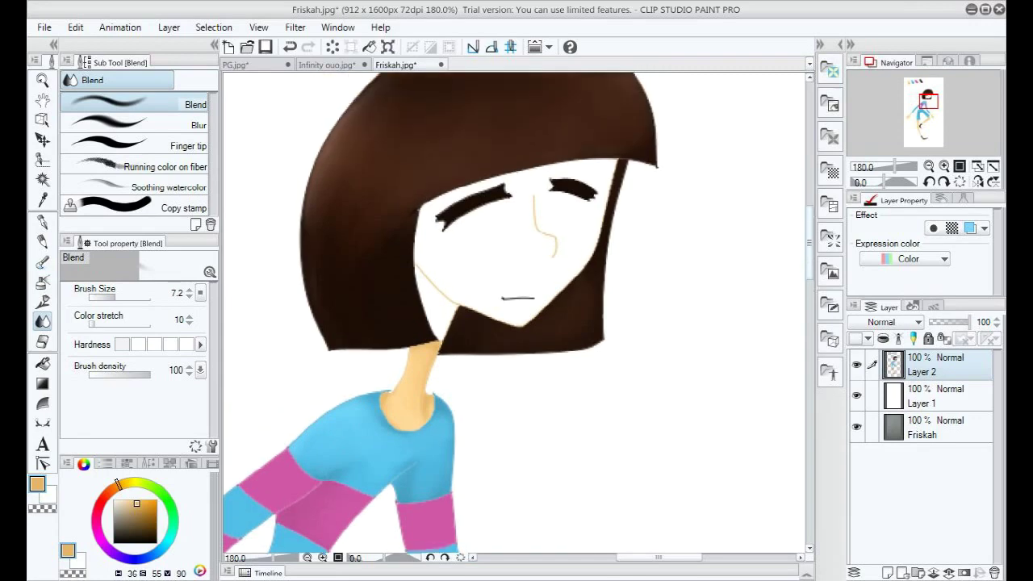
Sample the middle skin tone, auto-select the upper neck area between the hair and jawline, and fill it.
scroll(386, 246, down, 4)
drag(385, 247, 397, 370)
scroll(397, 370, down, 2)
alt+click(265, 183)
scroll(513, 372, up, 5)
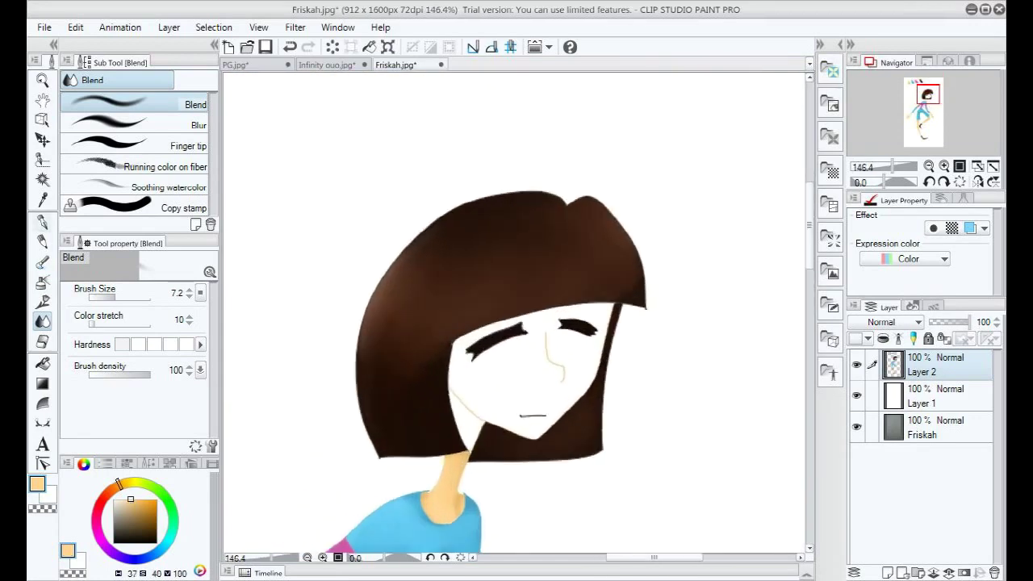
scroll(450, 417, up, 3)
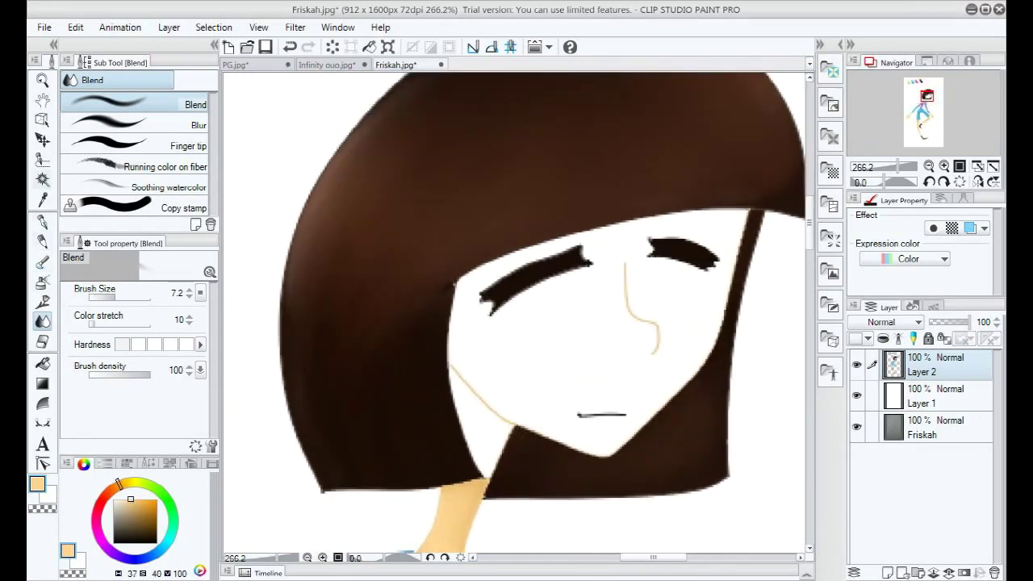
key(w)
click(482, 426)
click(530, 498)
Sample the darker tan and shade the upper neck below the jawline with the Soft airbrush at size 9.2.
scroll(391, 417, down, 4)
drag(391, 417, 578, 417)
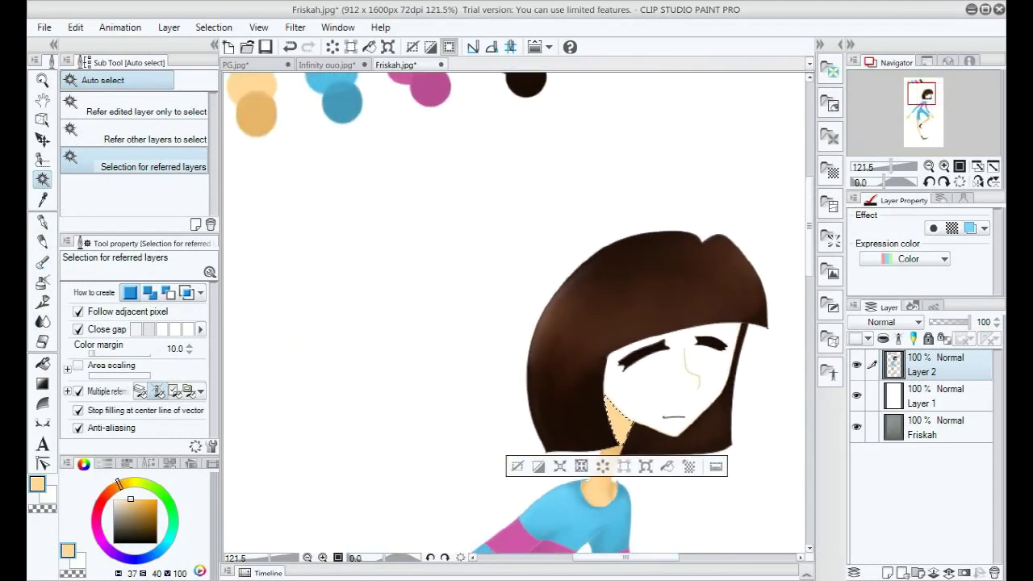
scroll(613, 408, up, 2)
key(b)
scroll(606, 400, up, 2)
mouse_move(578, 403)
mouse_down()
mouse_move(617, 460)
mouse_move(602, 407)
mouse_up()
scroll(339, 293, down, 1)
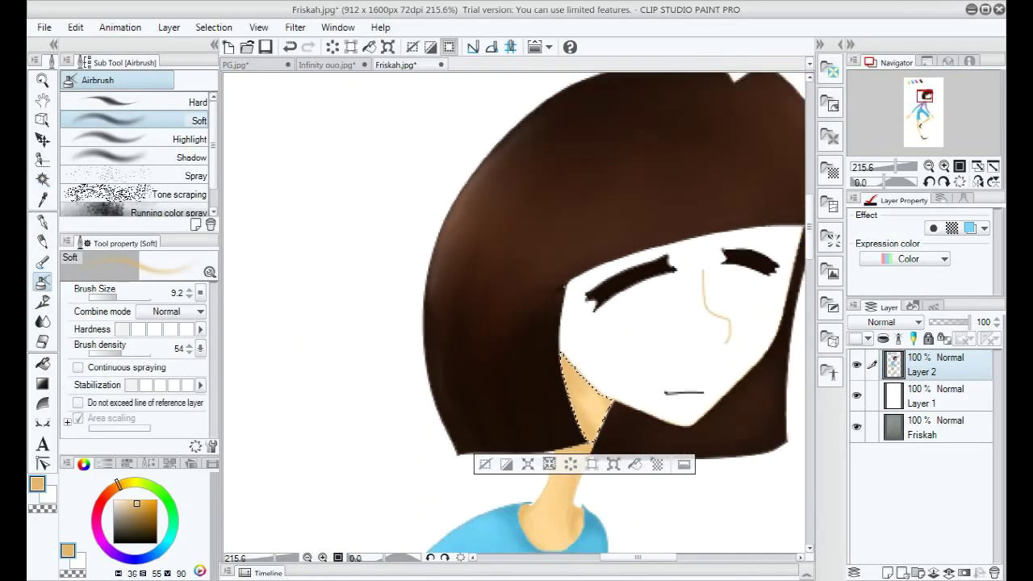
Smooth the upper neck shading below the jawline with the Blend brush at size 7.2 and clear the selection.
key(j)
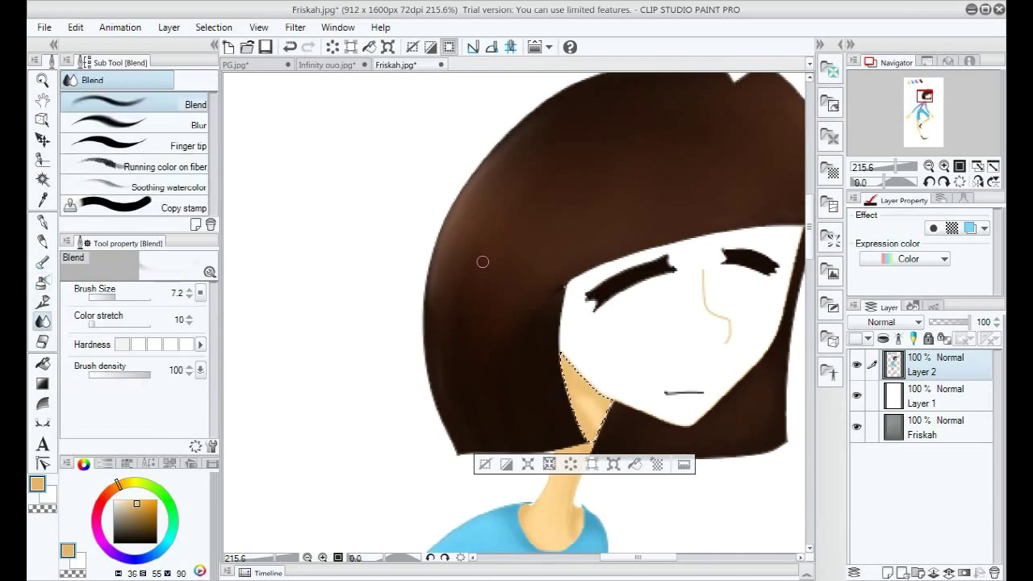
scroll(563, 414, up, 2)
drag(563, 413, 561, 374)
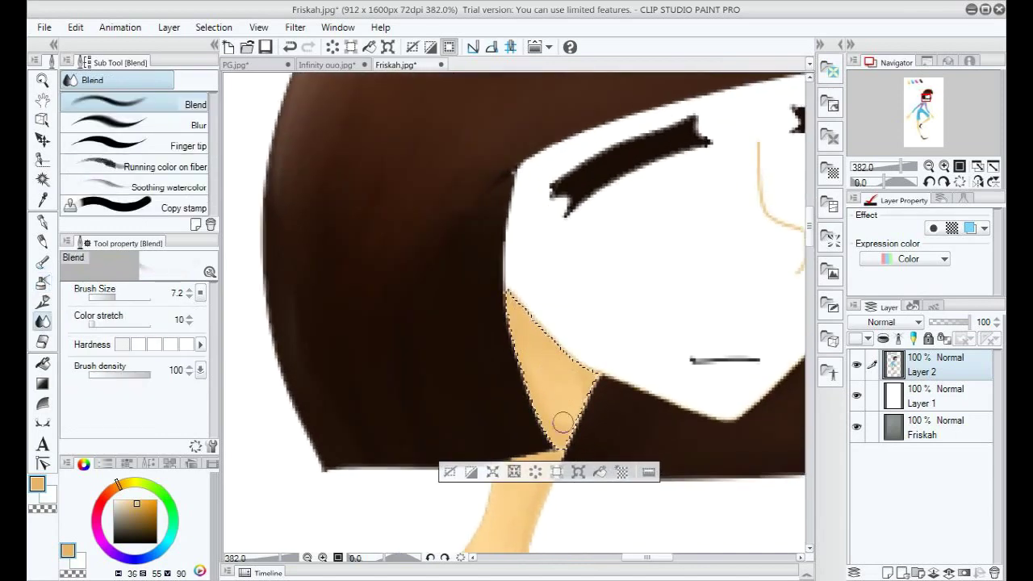
scroll(562, 421, down, 7)
key(ctrl+d)
Sample the middle skin tone, auto-select the white face area and fill it.
alt+click(259, 177)
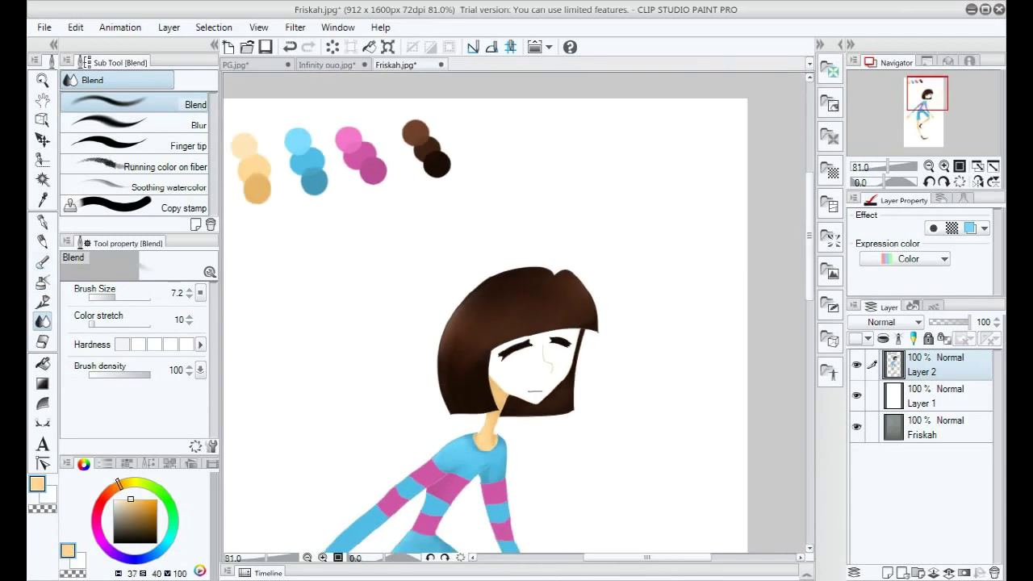
scroll(628, 348, up, 4)
click(43, 179)
click(529, 385)
key(alt+Delete)
scroll(528, 385, up, 8)
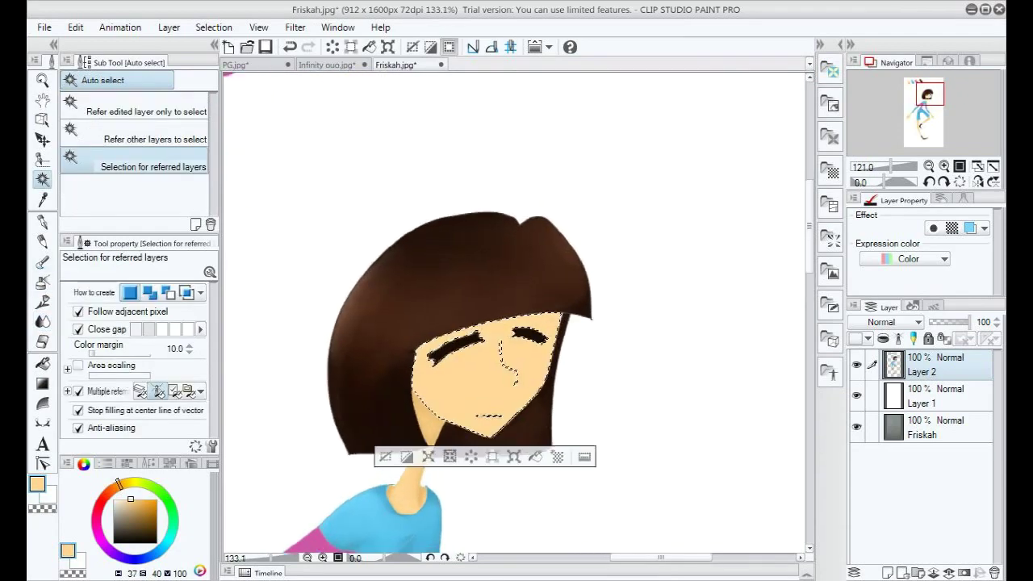
scroll(323, 399, down, 4)
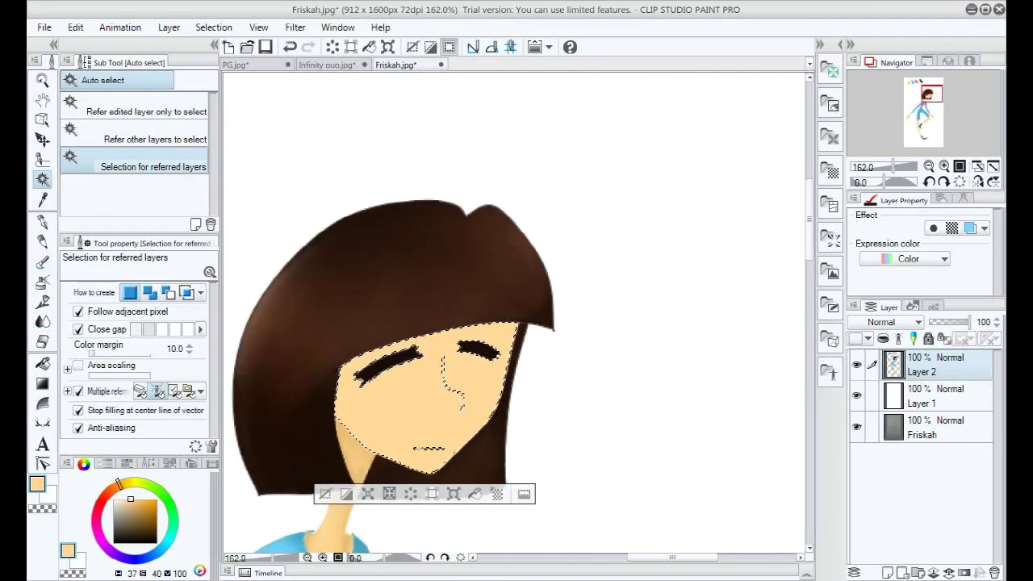
Clear the selection, auto-select the face area again and undo the stray selection on the swatches.
key(ctrl+d)
drag(682, 558, 654, 557)
click(494, 389)
scroll(464, 274, down, 4)
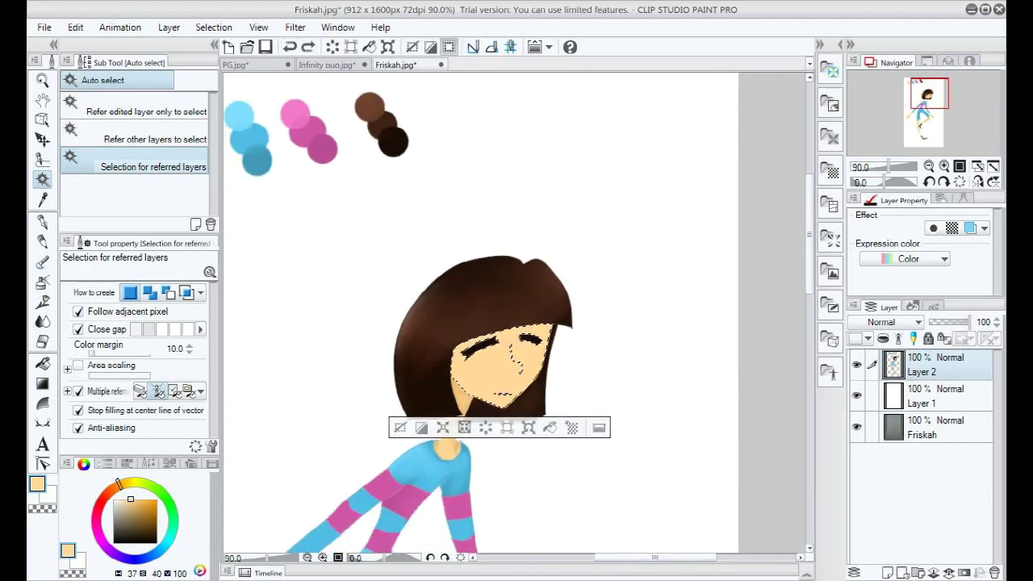
drag(464, 274, 564, 255)
click(343, 167)
key(ctrl+z)
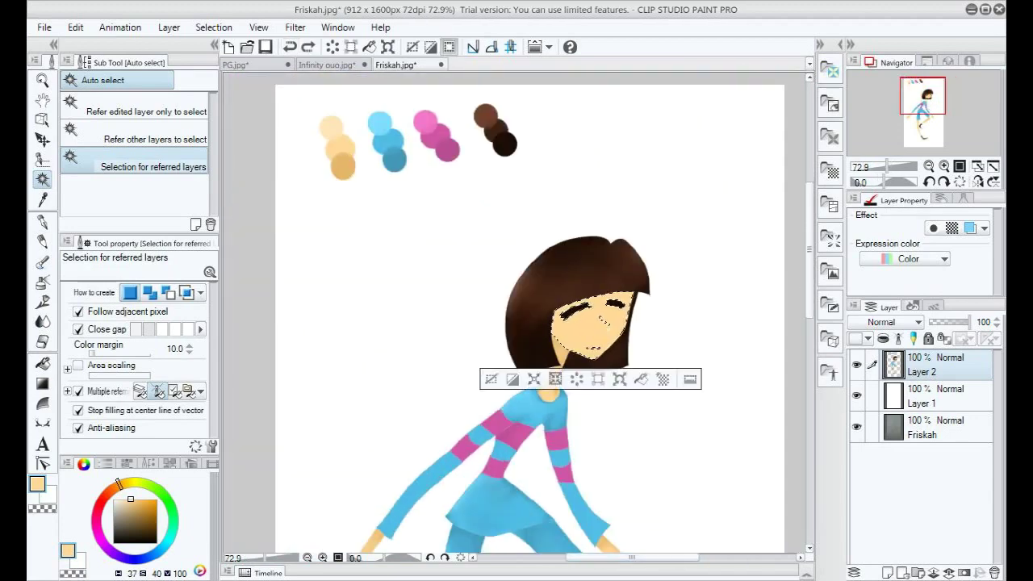
Shade the face edges, nose and chin in darker tan with the Soft airbrush at size 9.2, adding light skin-tone highlights.
key(b)
scroll(698, 281, up, 5)
scroll(379, 363, up, 4)
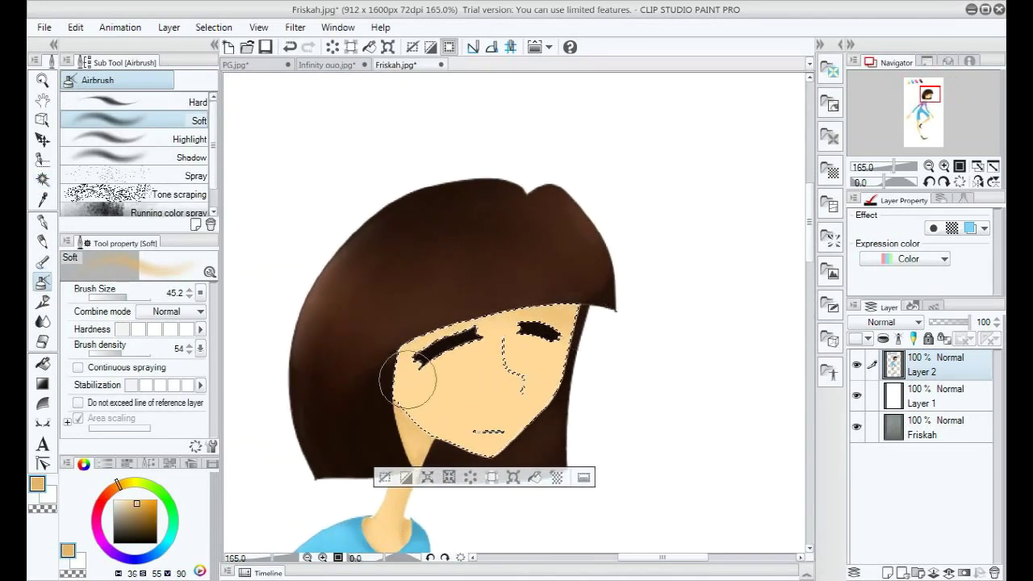
click(118, 298)
click(116, 298)
drag(491, 270, 491, 302)
scroll(521, 378, down, 5)
scroll(496, 365, up, 6)
scroll(495, 366, down, 5)
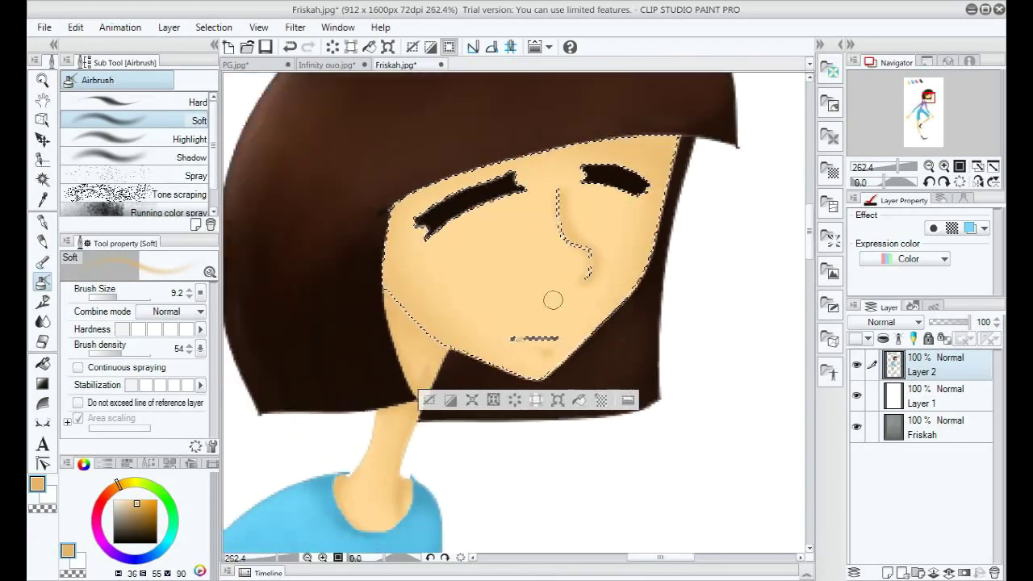
scroll(452, 367, up, 10)
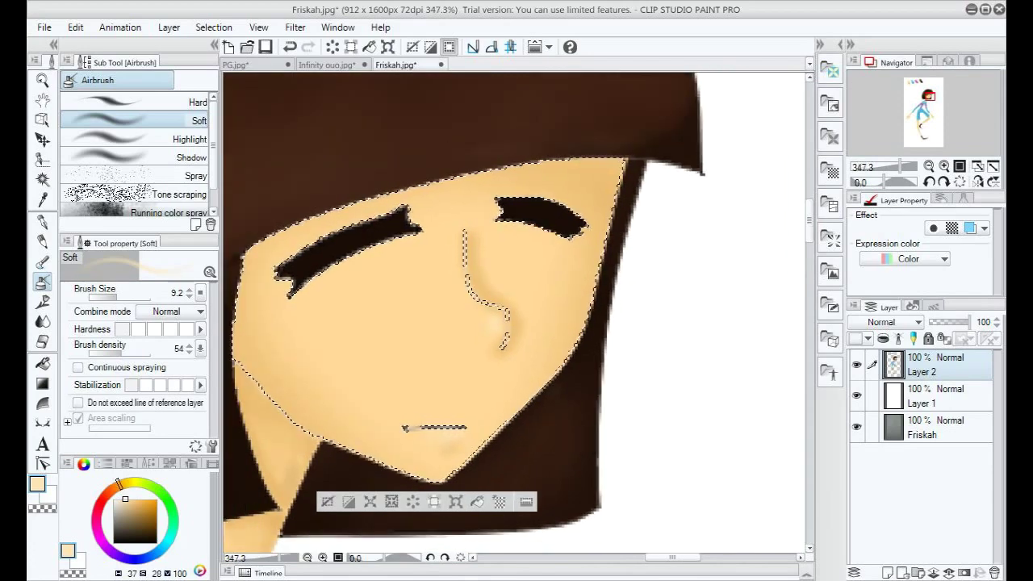
key(ctrl+d)
scroll(357, 444, down, 7)
key(ctrl+z)
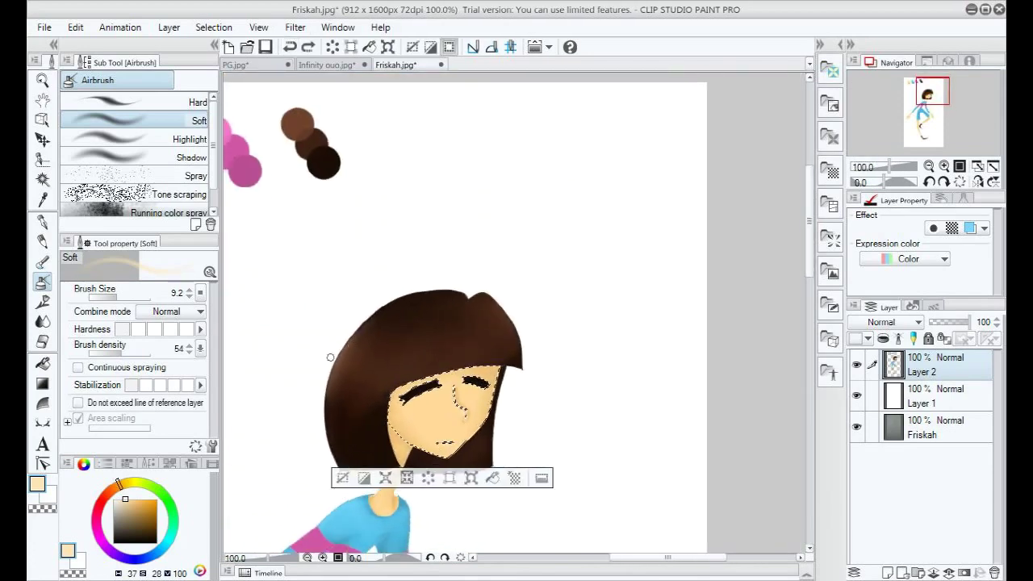
Smooth the shading around the nose, mouth and chin with the Blend brush at size 7.2 and clear the selection.
scroll(532, 408, up, 4)
key(j)
scroll(508, 409, up, 2)
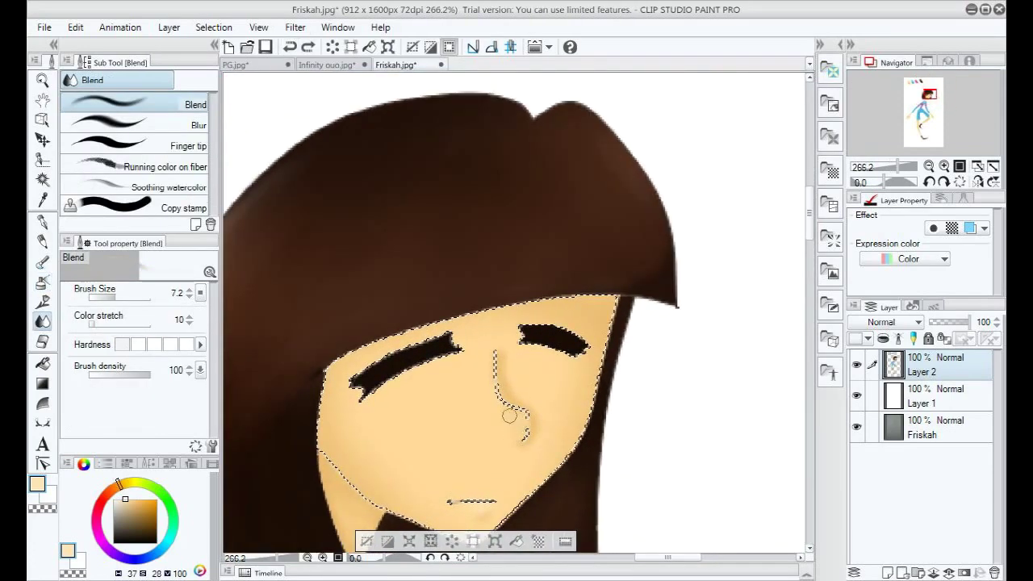
drag(488, 380, 523, 429)
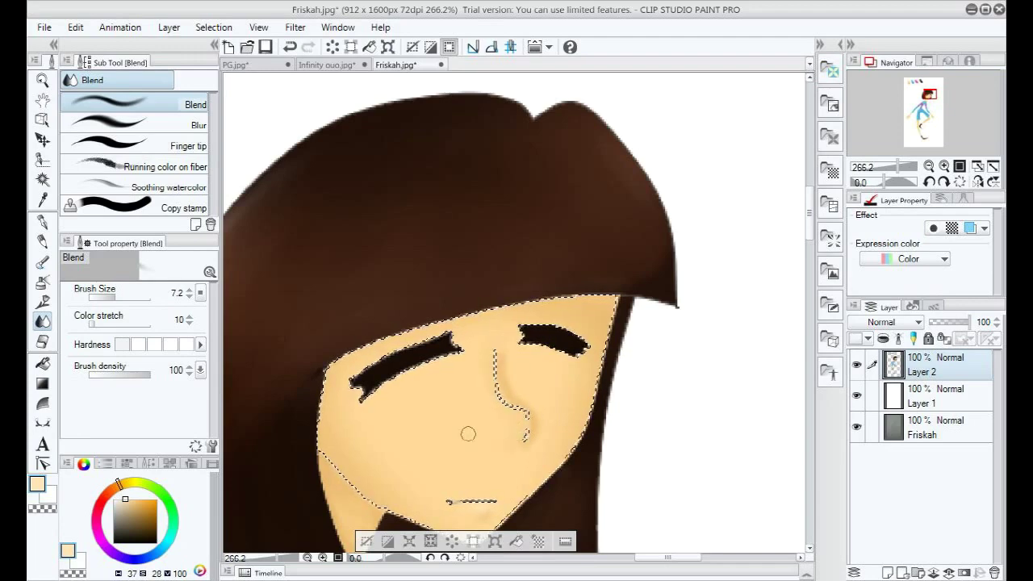
scroll(504, 446, up, 2)
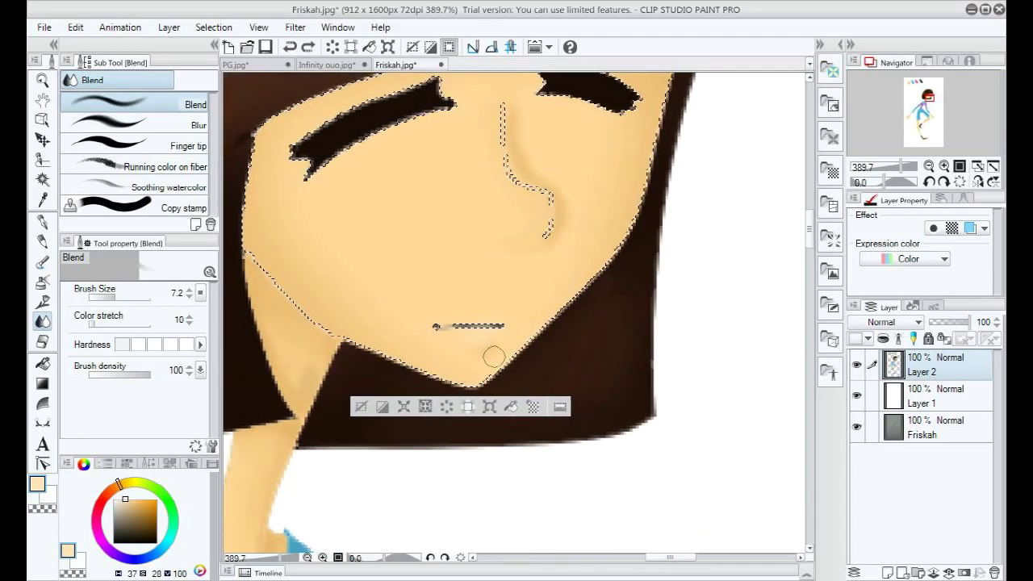
key(ctrl+d)
Set the drawing colour to black and retrace the mouth line with the Turnip pen at size 0.8.
scroll(380, 249, down, 8)
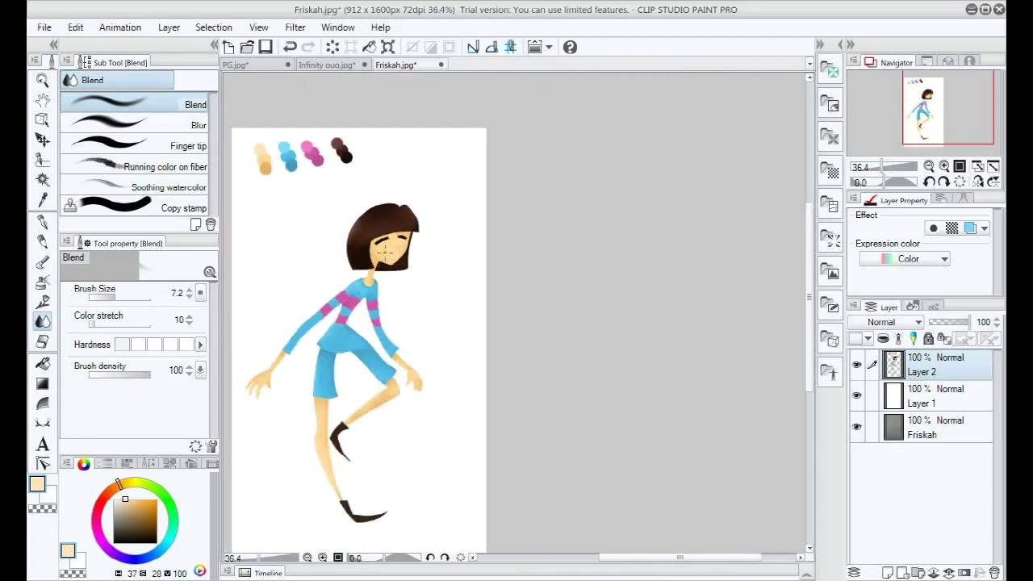
click(113, 542)
click(43, 222)
scroll(416, 250, up, 14)
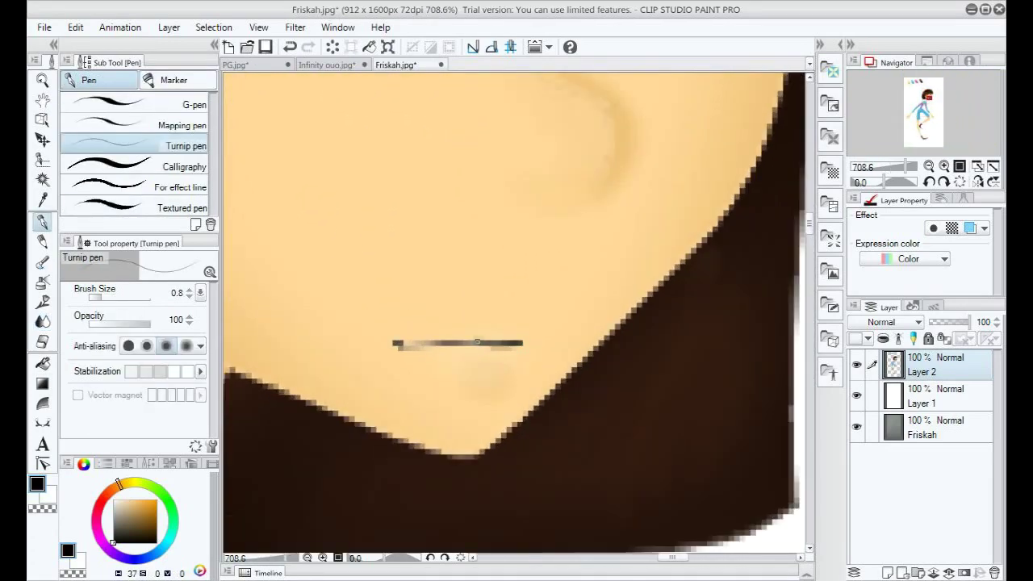
scroll(412, 343, down, 7)
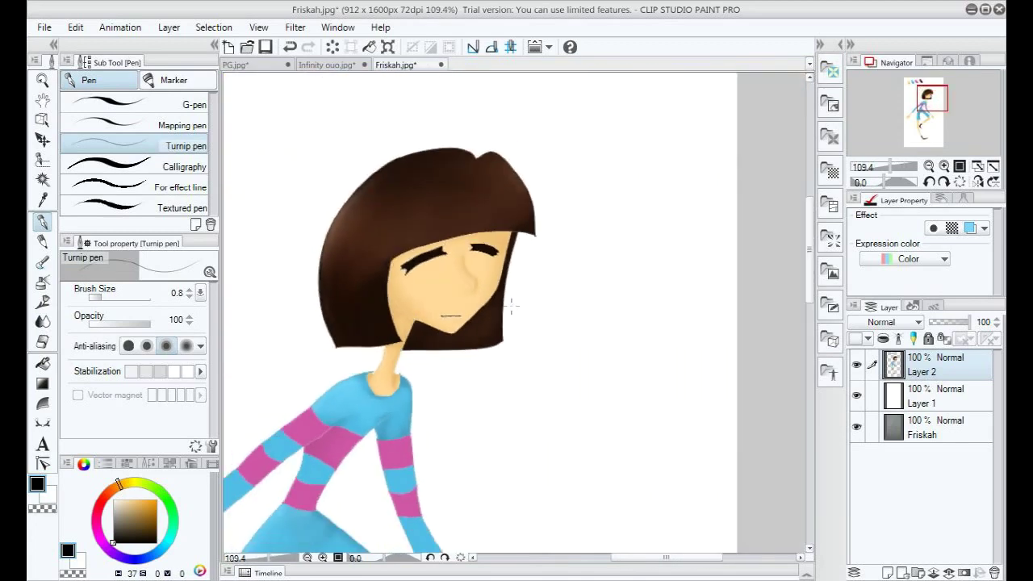
Pick a green drawing colour, add a new raster layer and place it directly below Layer 2.
scroll(360, 260, down, 4)
drag(689, 558, 637, 558)
mouse_move(809, 325)
mouse_down()
mouse_move(810, 308)
mouse_move(810, 322)
mouse_up()
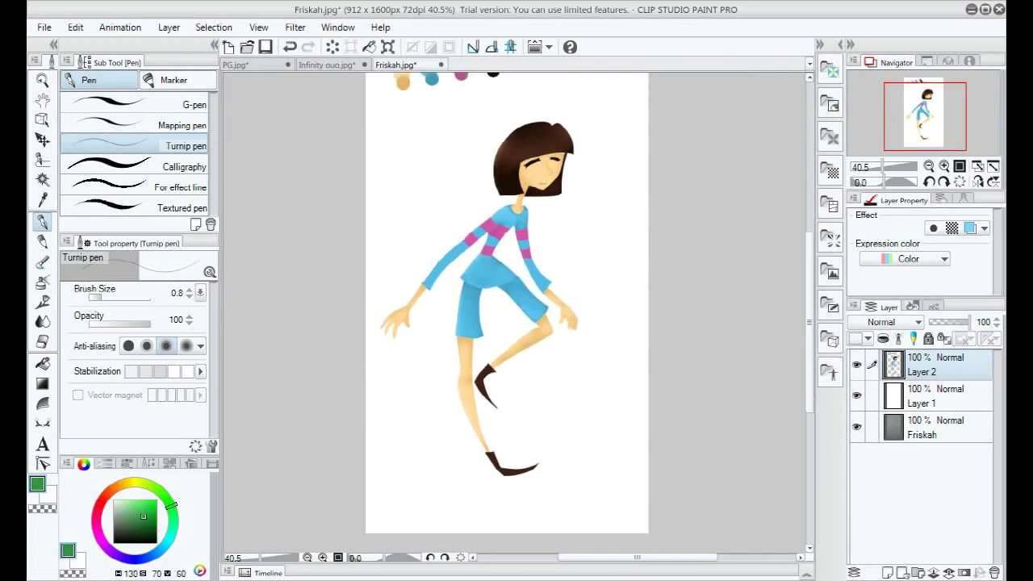
click(214, 28)
mouse_move(169, 27)
click(219, 46)
mouse_move(928, 364)
mouse_down()
mouse_move(928, 412)
mouse_move(928, 381)
mouse_up()
key(b)
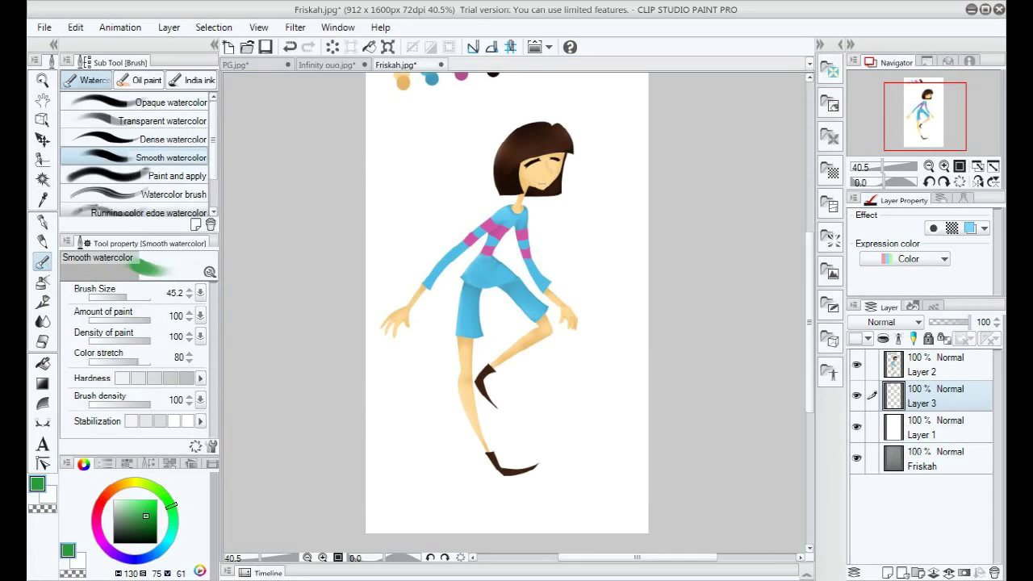
mouse_move(554, 449)
mouse_down()
mouse_move(472, 484)
mouse_move(509, 500)
mouse_move(452, 451)
mouse_up()
key(ctrl+z)
Try a green-filled ground oval under the standing foot, outlined with the Continuous curve at size 1.7.
click(43, 422)
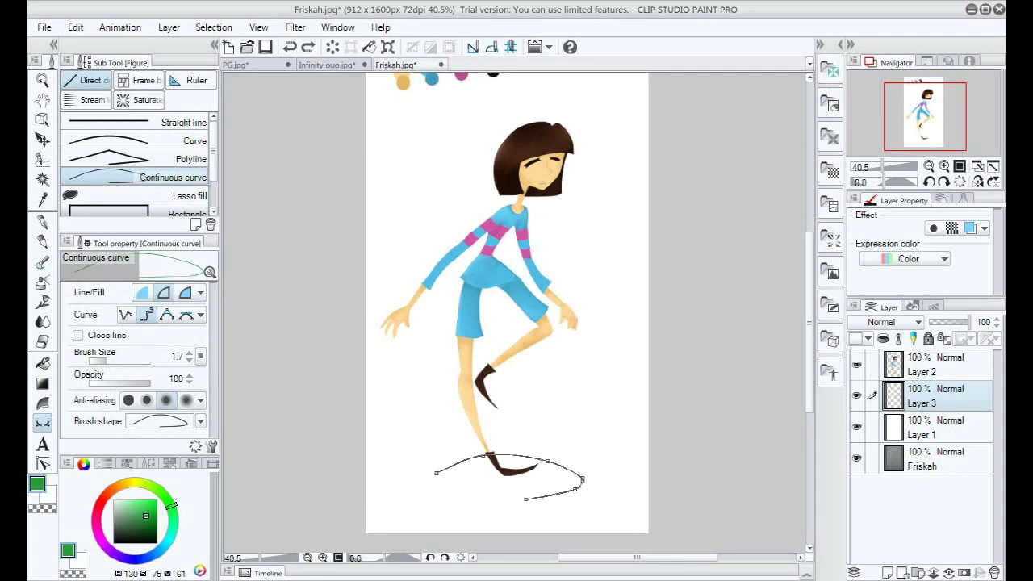
double_click(583, 480)
scroll(521, 536, up, 1)
key(g)
click(529, 469)
scroll(607, 496, down, 1)
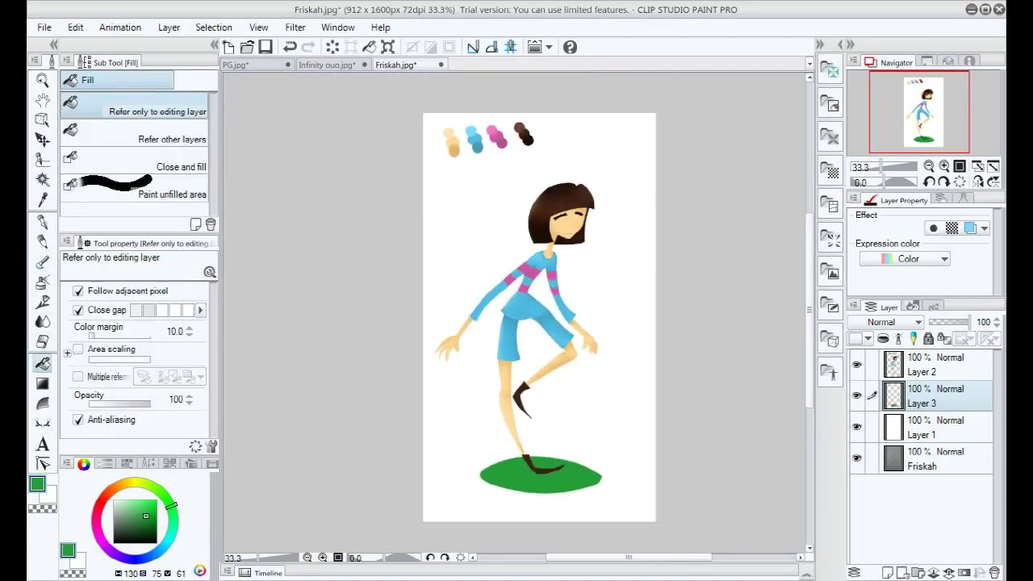
key(ctrl+z)
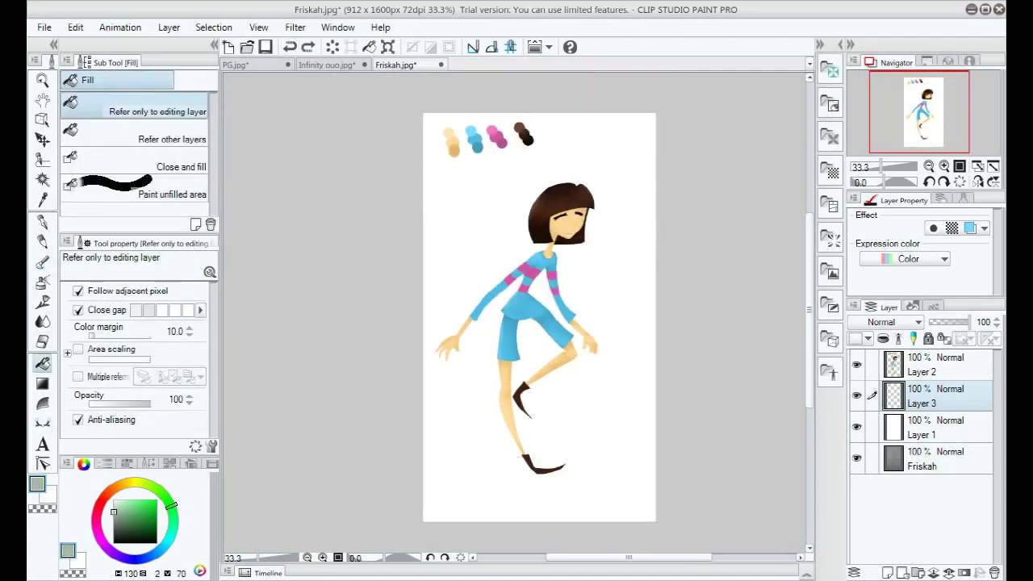
Pick a medium grey, outline a flat oval under the standing foot with the Continuous curve at size 1.7, and fill it.
key(ctrl+plus)
key(u)
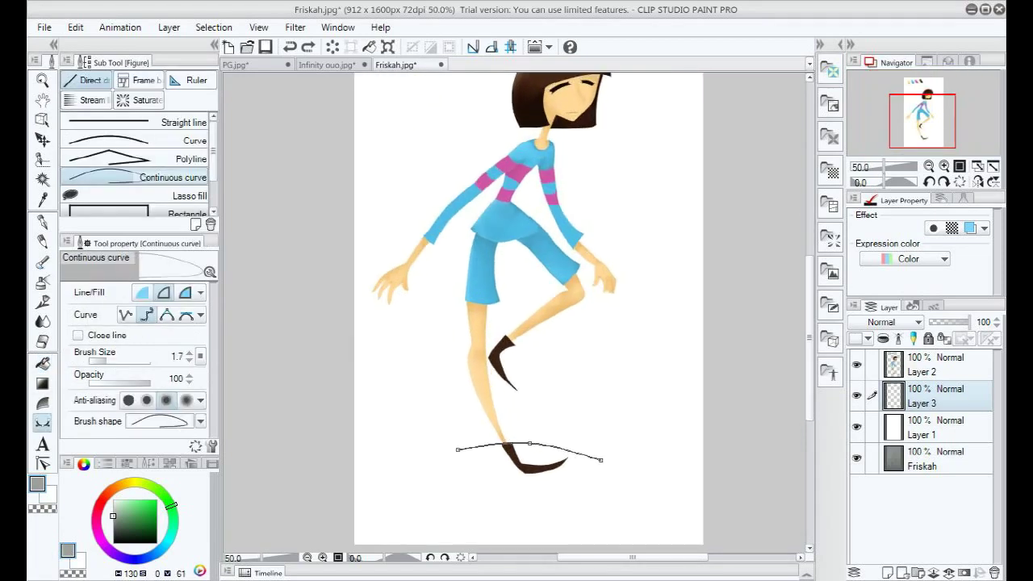
click(601, 460)
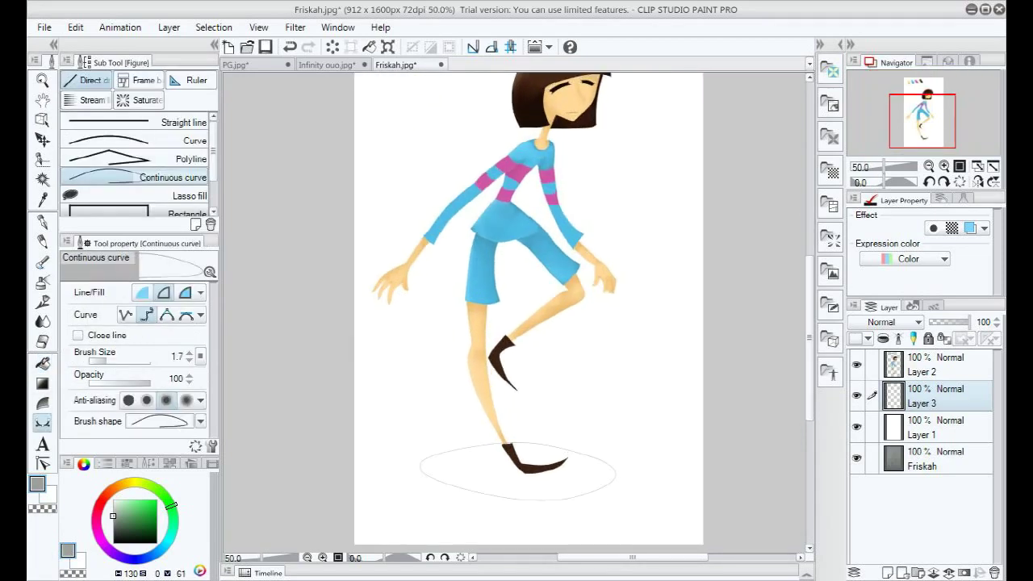
key(g)
click(592, 473)
scroll(615, 460, down, 2)
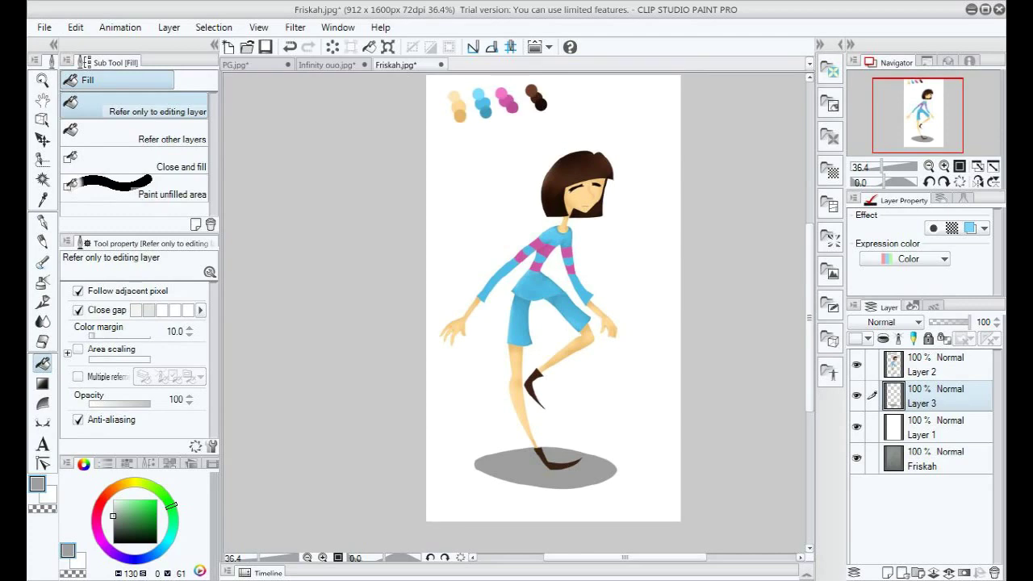
Draw a large grey continuous curve from the ground oval around the character's back and over the head to the canvas edge.
key(ctrl+minus)
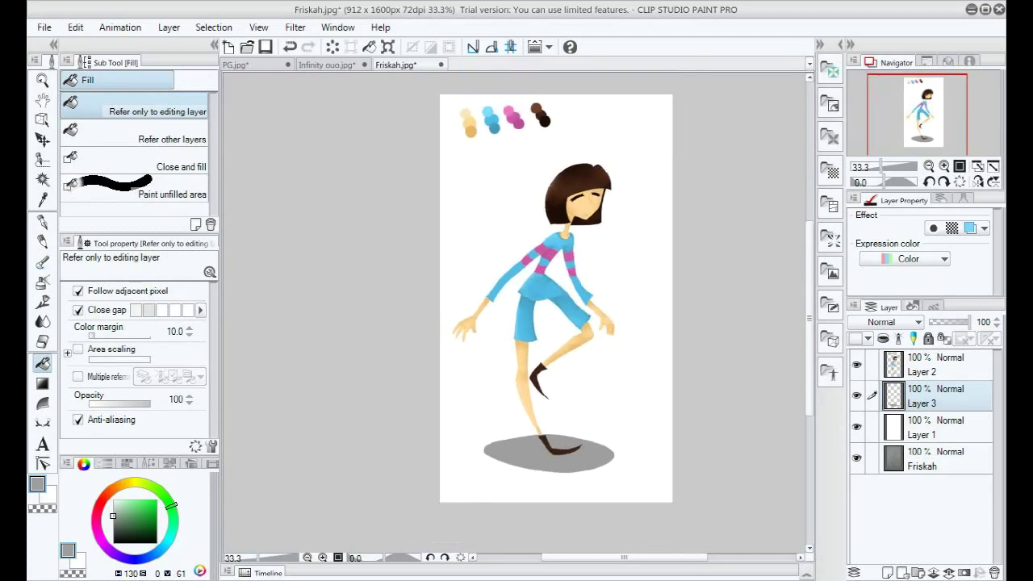
key(u)
scroll(454, 446, up, 4)
click(534, 436)
scroll(510, 396, up, 3)
scroll(511, 395, down, 8)
click(501, 399)
click(481, 358)
click(471, 305)
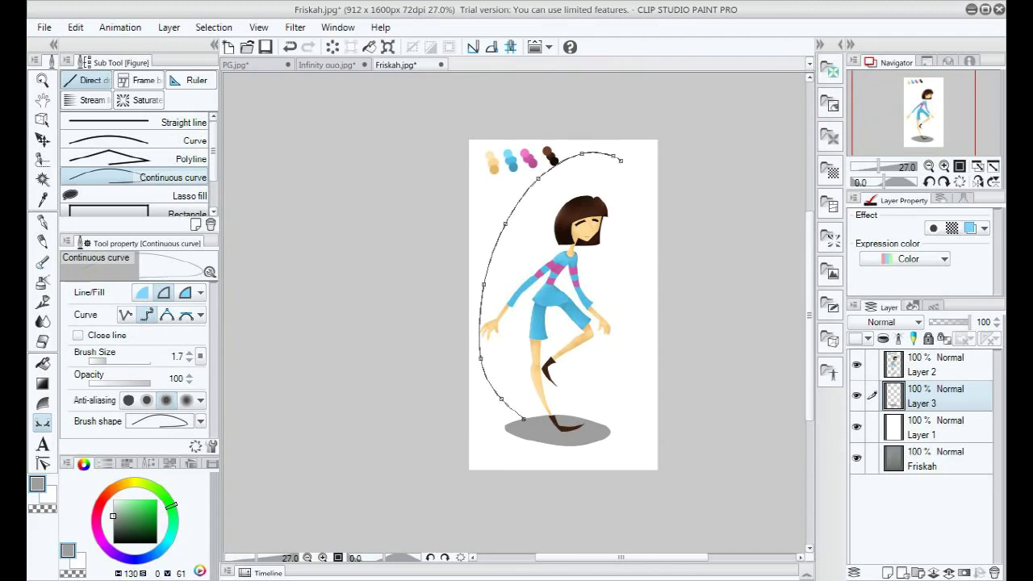
key(Return)
Draw a curve from the ground oval's lower edge past the nearby canvas edge and fill the enclosed background with grey.
key(ctrl+plus)
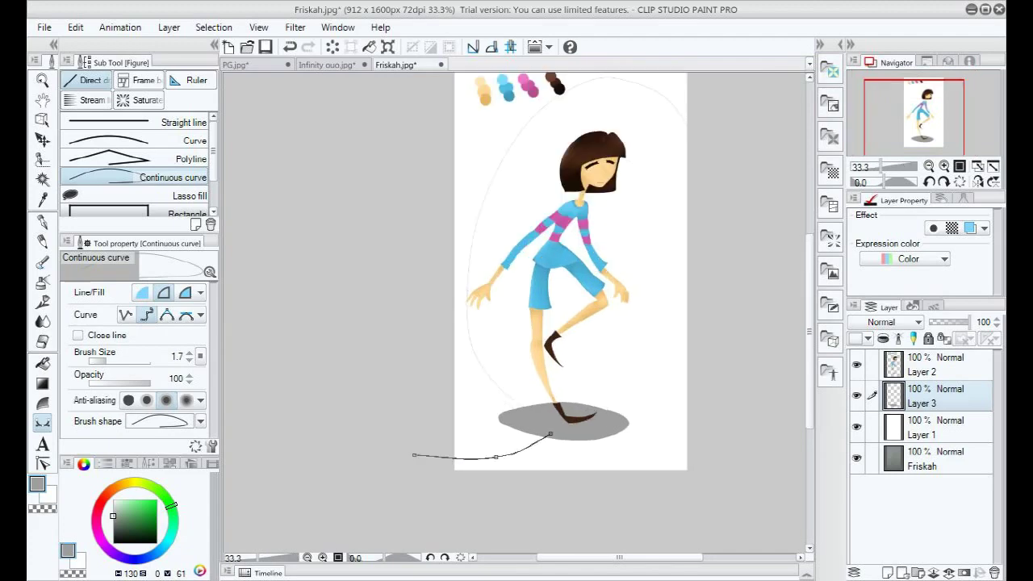
key(Return)
key(g)
click(482, 410)
scroll(506, 393, down, 2)
scroll(506, 406, up, 7)
Paint grey over the seam between the ground oval and the filled background.
key(b)
scroll(485, 420, up, 2)
drag(511, 420, 553, 441)
scroll(546, 387, down, 5)
Soften the grey background and ground oval edges with the Blur tool at brush size 250.2.
click(42, 282)
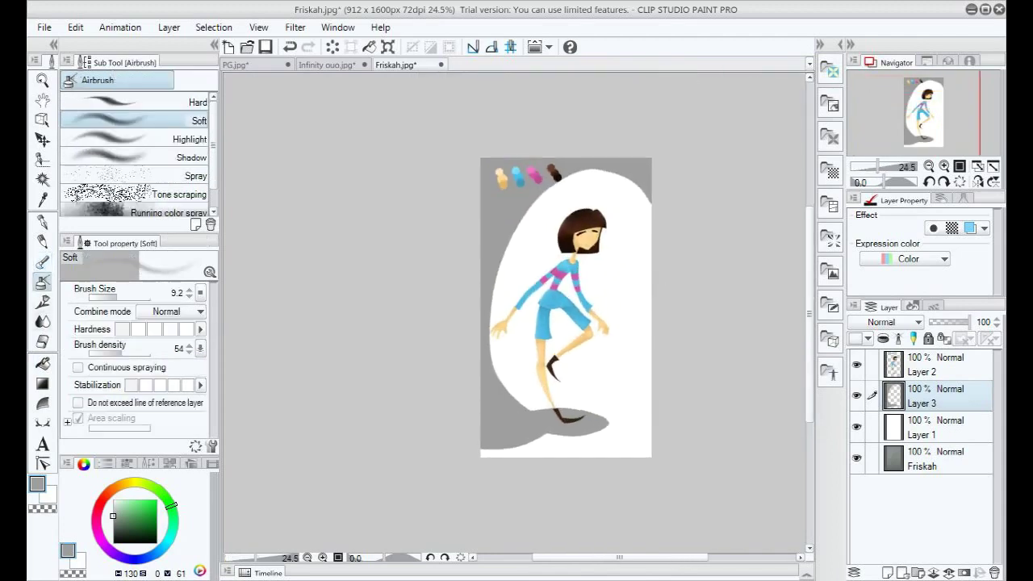
click(43, 321)
click(133, 124)
click(137, 298)
mouse_move(651, 211)
mouse_down()
mouse_move(622, 190)
mouse_move(547, 192)
mouse_move(633, 198)
mouse_move(636, 189)
mouse_move(532, 220)
mouse_move(511, 270)
mouse_move(532, 221)
mouse_move(502, 318)
mouse_move(507, 371)
mouse_move(521, 391)
mouse_move(604, 412)
mouse_move(595, 445)
mouse_move(603, 433)
mouse_move(575, 400)
mouse_move(508, 384)
mouse_move(537, 339)
mouse_move(536, 447)
mouse_move(494, 433)
mouse_up()
scroll(596, 233, up, 5)
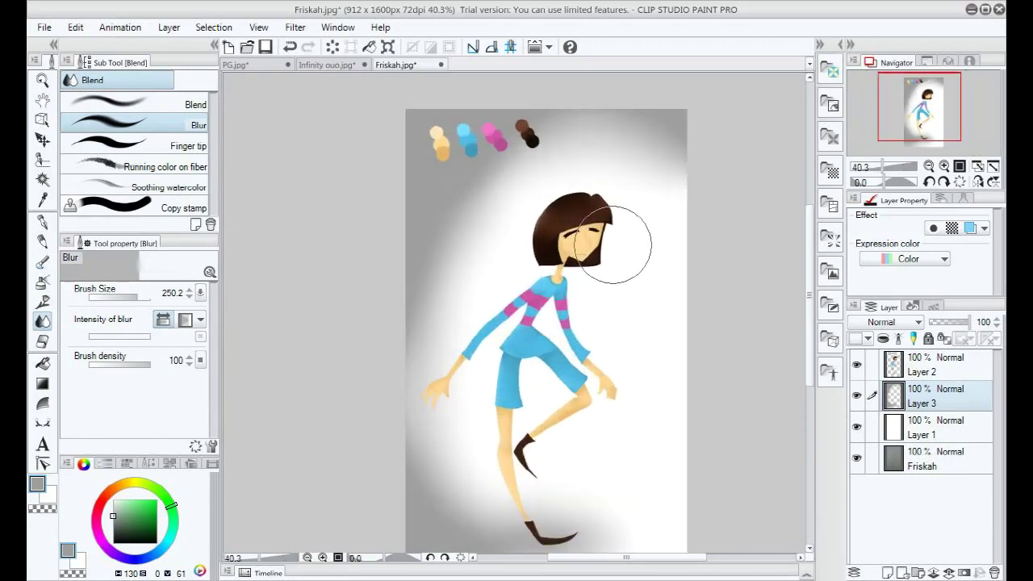
scroll(613, 244, down, 2)
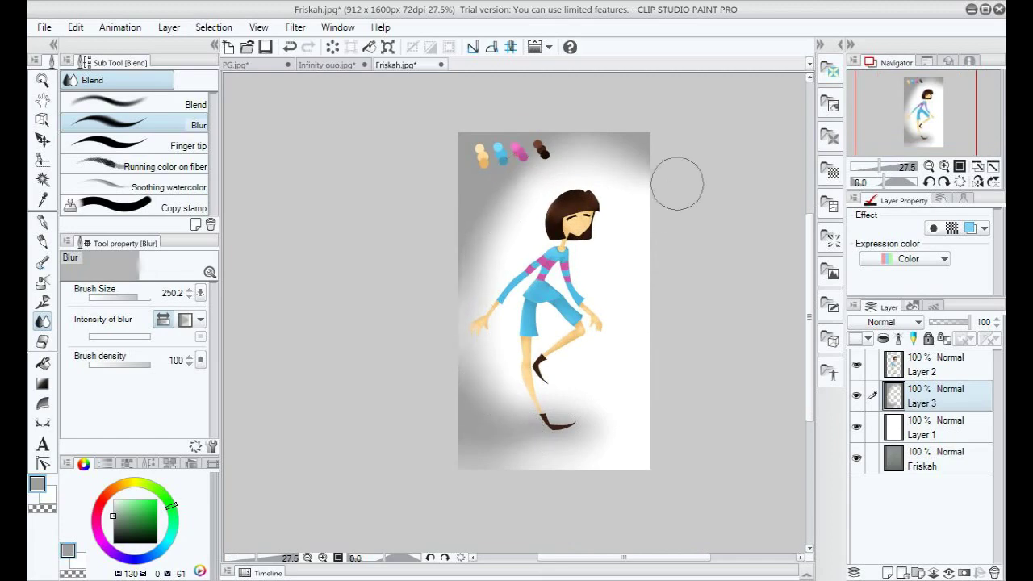
scroll(619, 342, up, 1)
scroll(618, 344, down, 1)
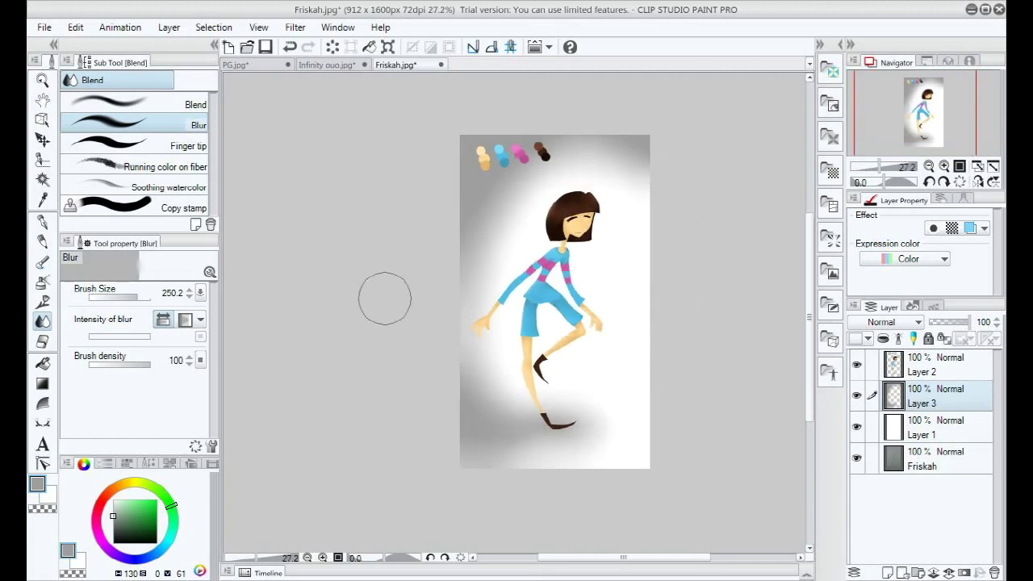
Outline two narrow upright red eyes near the canvas edge beside the head on Layer 3, using a 2.4 continuous curve.
click(100, 501)
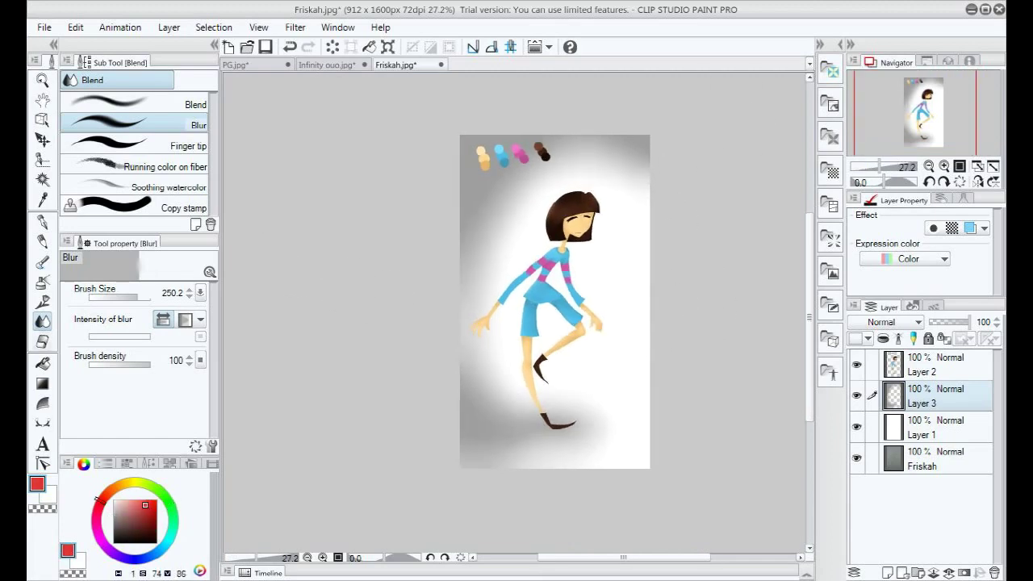
click(42, 423)
drag(113, 361, 108, 361)
scroll(542, 210, up, 3)
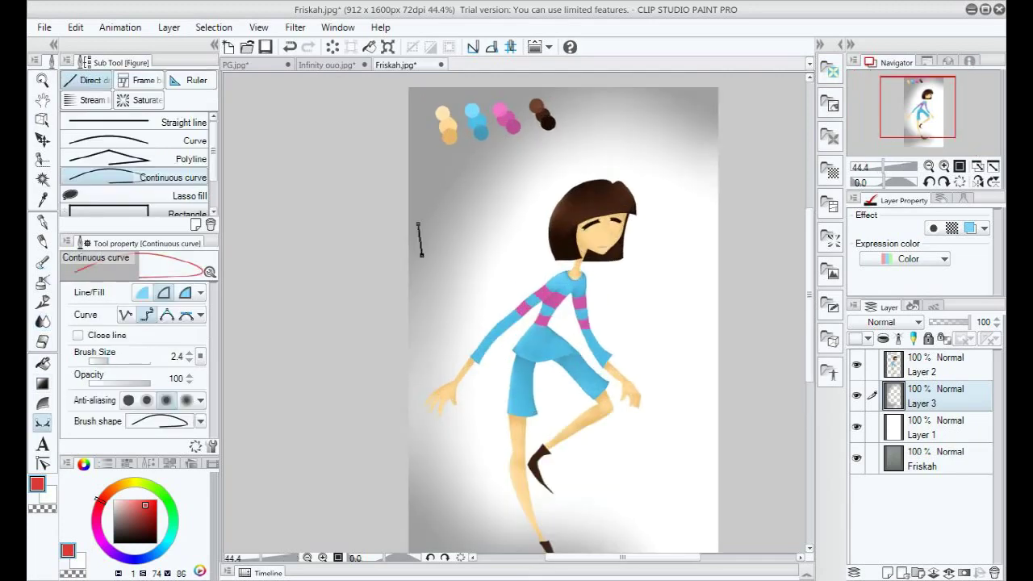
scroll(417, 248, up, 4)
click(417, 248)
double_click(420, 215)
scroll(444, 239, up, 4)
click(426, 216)
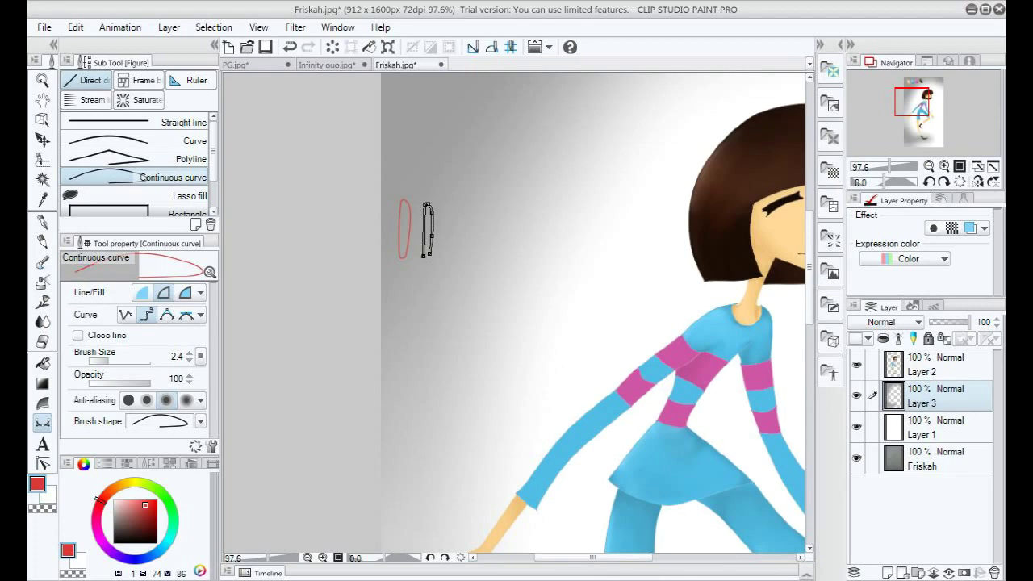
Fill both narrow eye outlines with the same red.
click(42, 363)
scroll(420, 216, up, 2)
click(401, 233)
click(429, 233)
scroll(455, 233, down, 2)
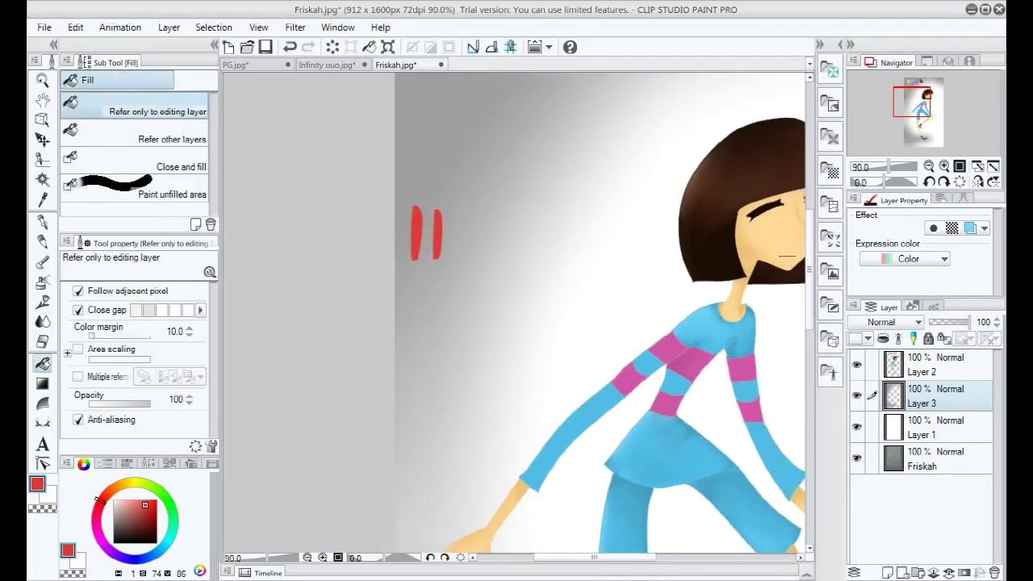
Draw a white crescent smile outline beneath the two red eyes with the continuous curve.
click(113, 500)
scroll(413, 281, up, 3)
click(42, 423)
scroll(466, 279, up, 5)
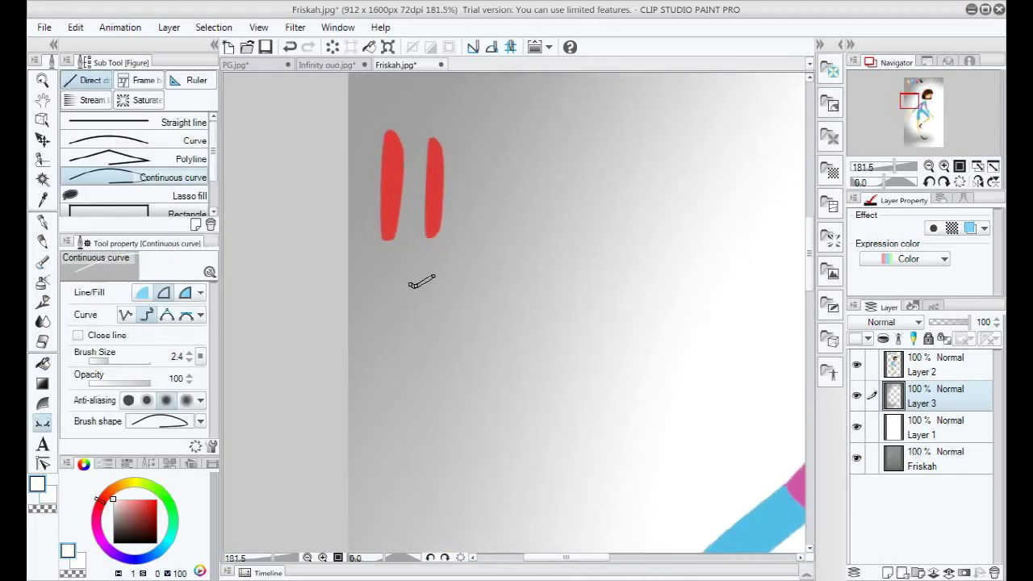
double_click(373, 263)
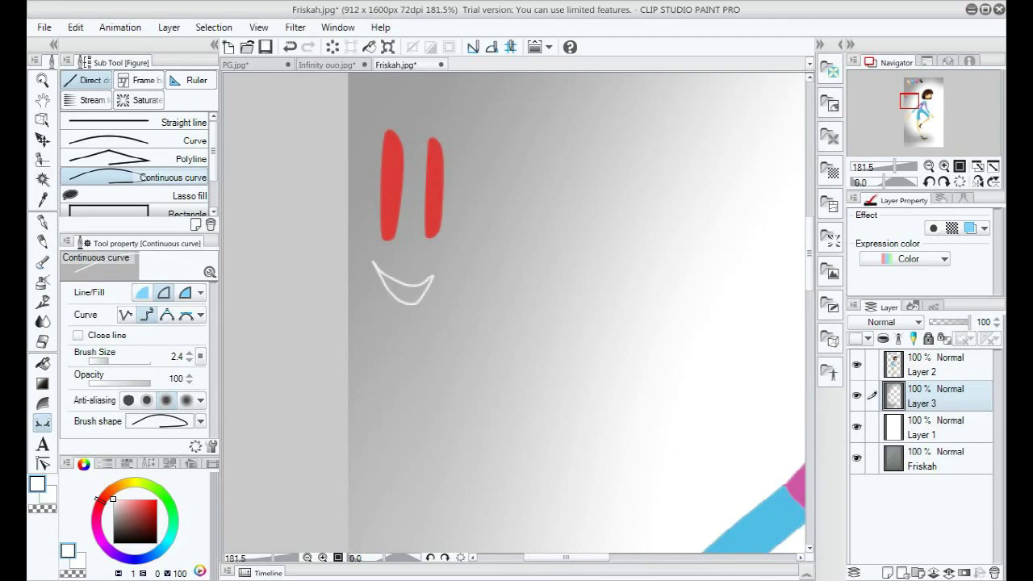
Fill the crescent smile with white, including its narrow corners.
click(42, 363)
click(410, 294)
scroll(428, 281, up, 6)
click(431, 280)
click(302, 266)
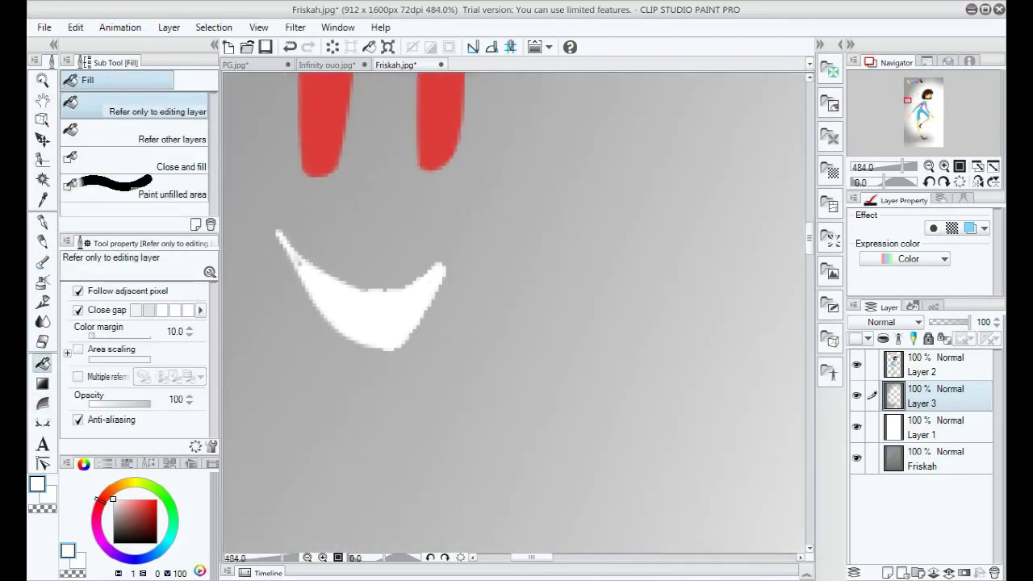
Touch up the unfilled specks in the smile's corners with the white Colored pencil at brush size 1.9.
scroll(412, 283, down, 5)
key(p)
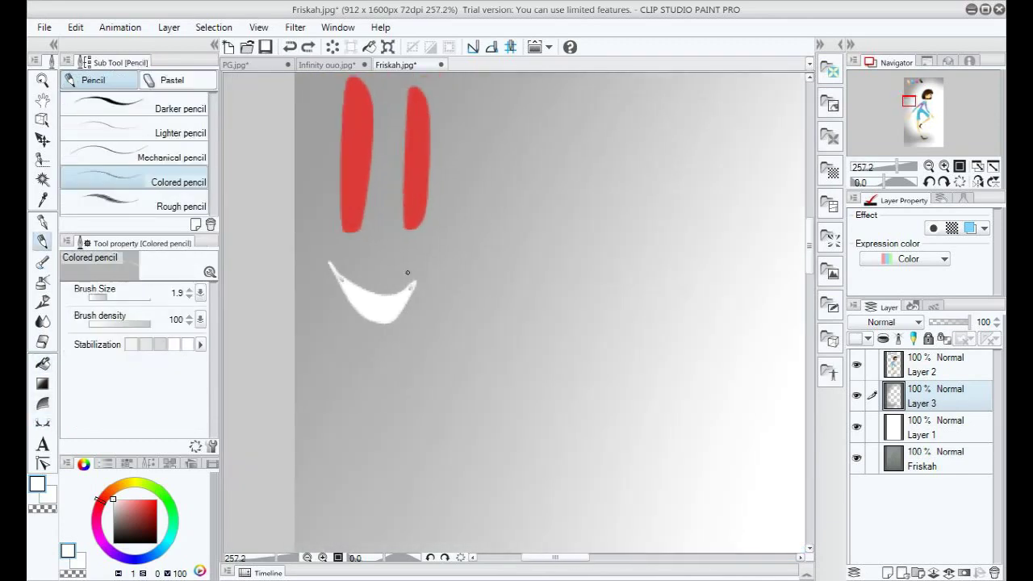
scroll(406, 274, up, 4)
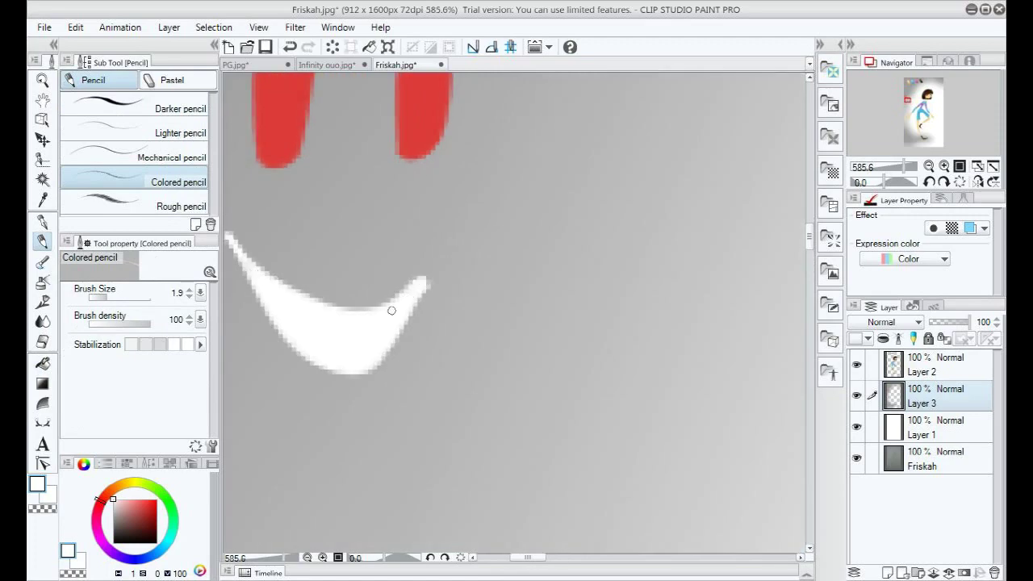
scroll(392, 310, down, 10)
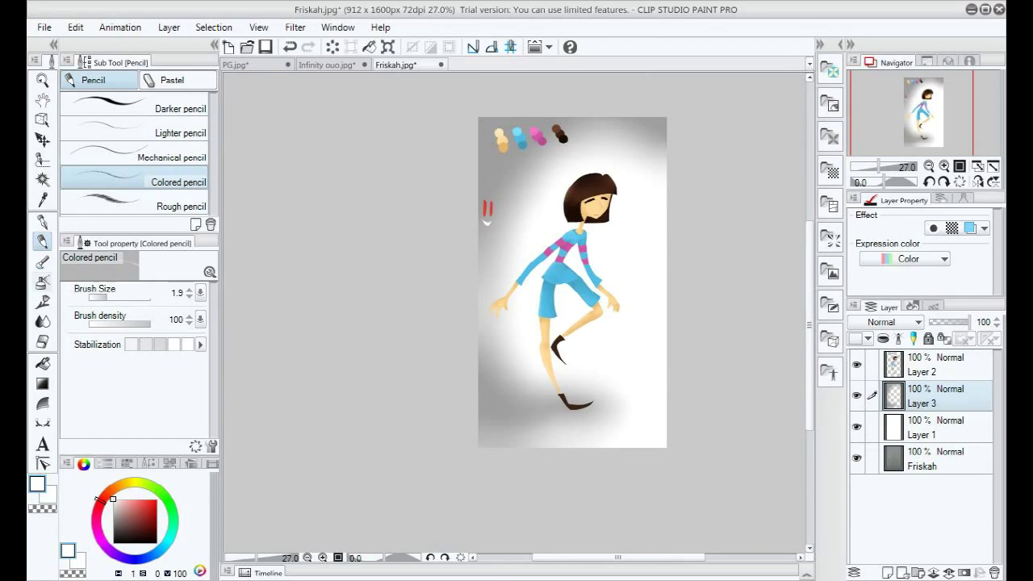
Erase the colour swatches above the character on Layer 2 with the Hard eraser at brush size 282.8.
click(42, 341)
click(932, 365)
click(133, 298)
click(138, 298)
drag(581, 120, 501, 138)
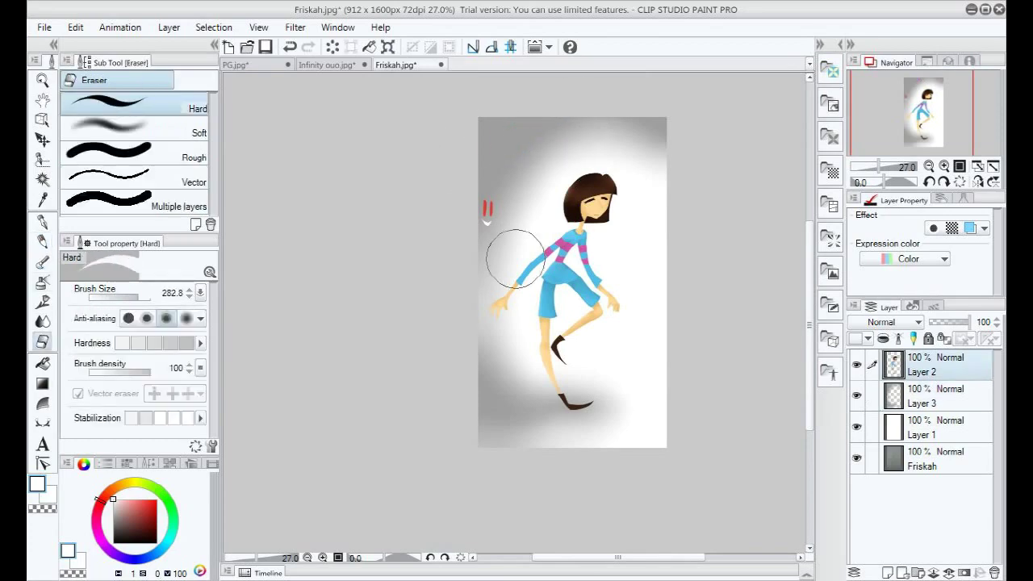
drag(626, 558, 643, 558)
drag(809, 382, 809, 370)
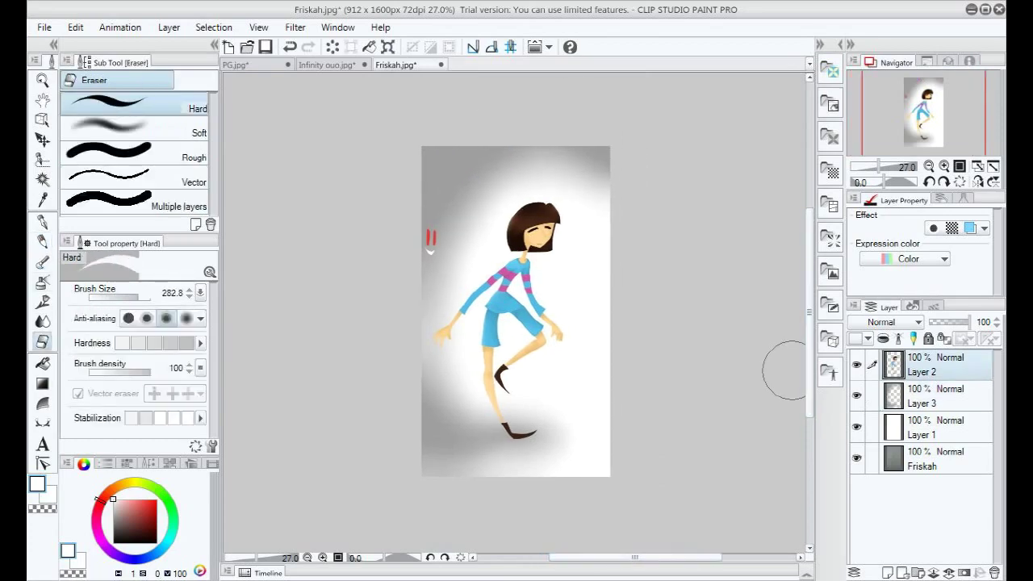